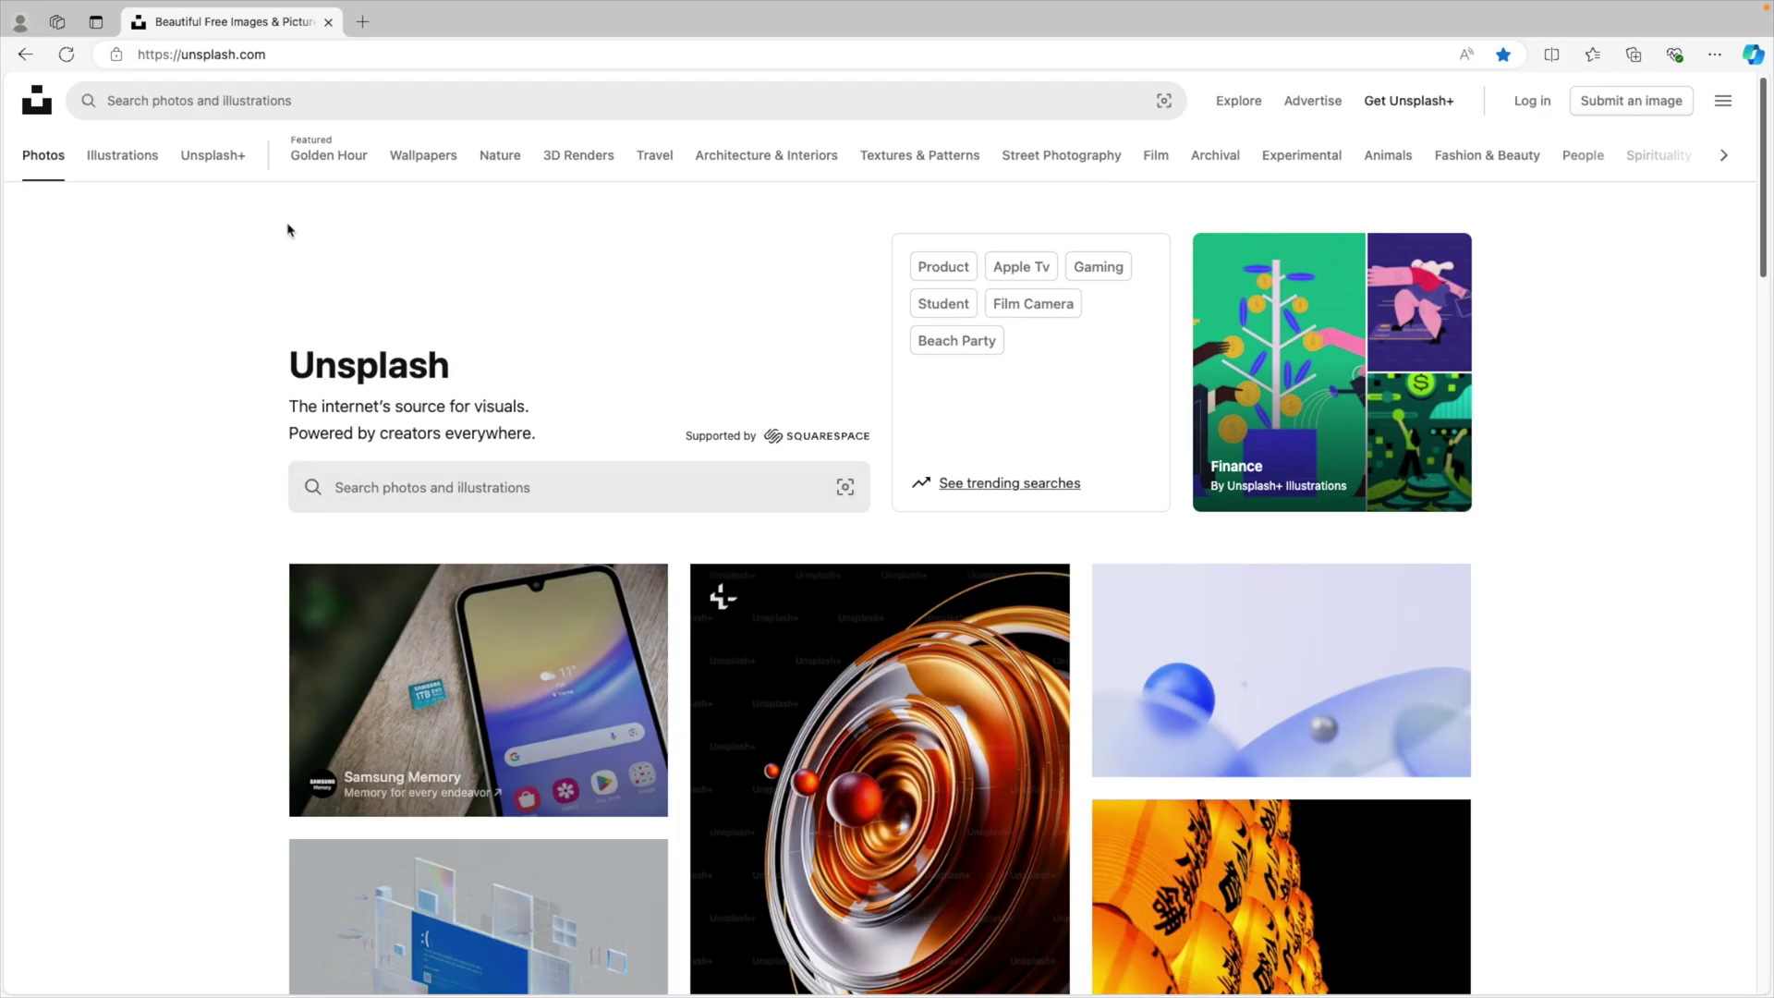
Search Unsplash for 'taj mahal' and filter the results to Landscape orientation.
{"action": "left_click", "coordinate": [176, 109]}
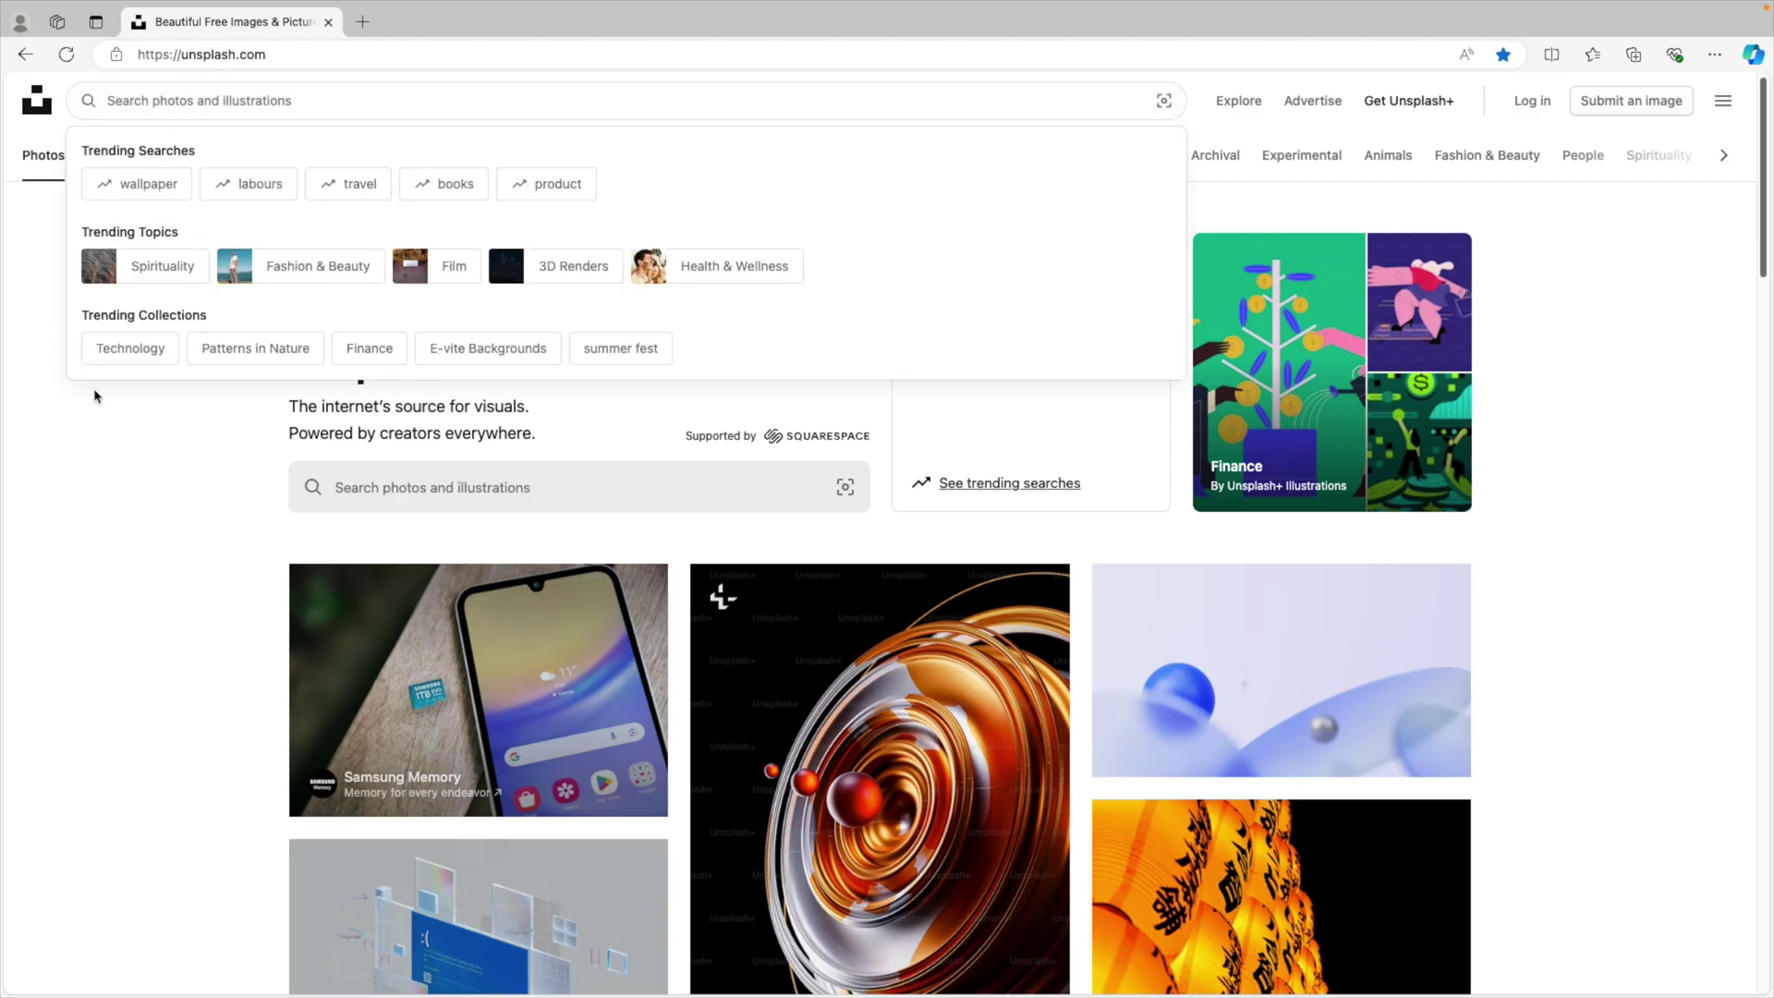
{"action": "type", "text": "taj mahal"}
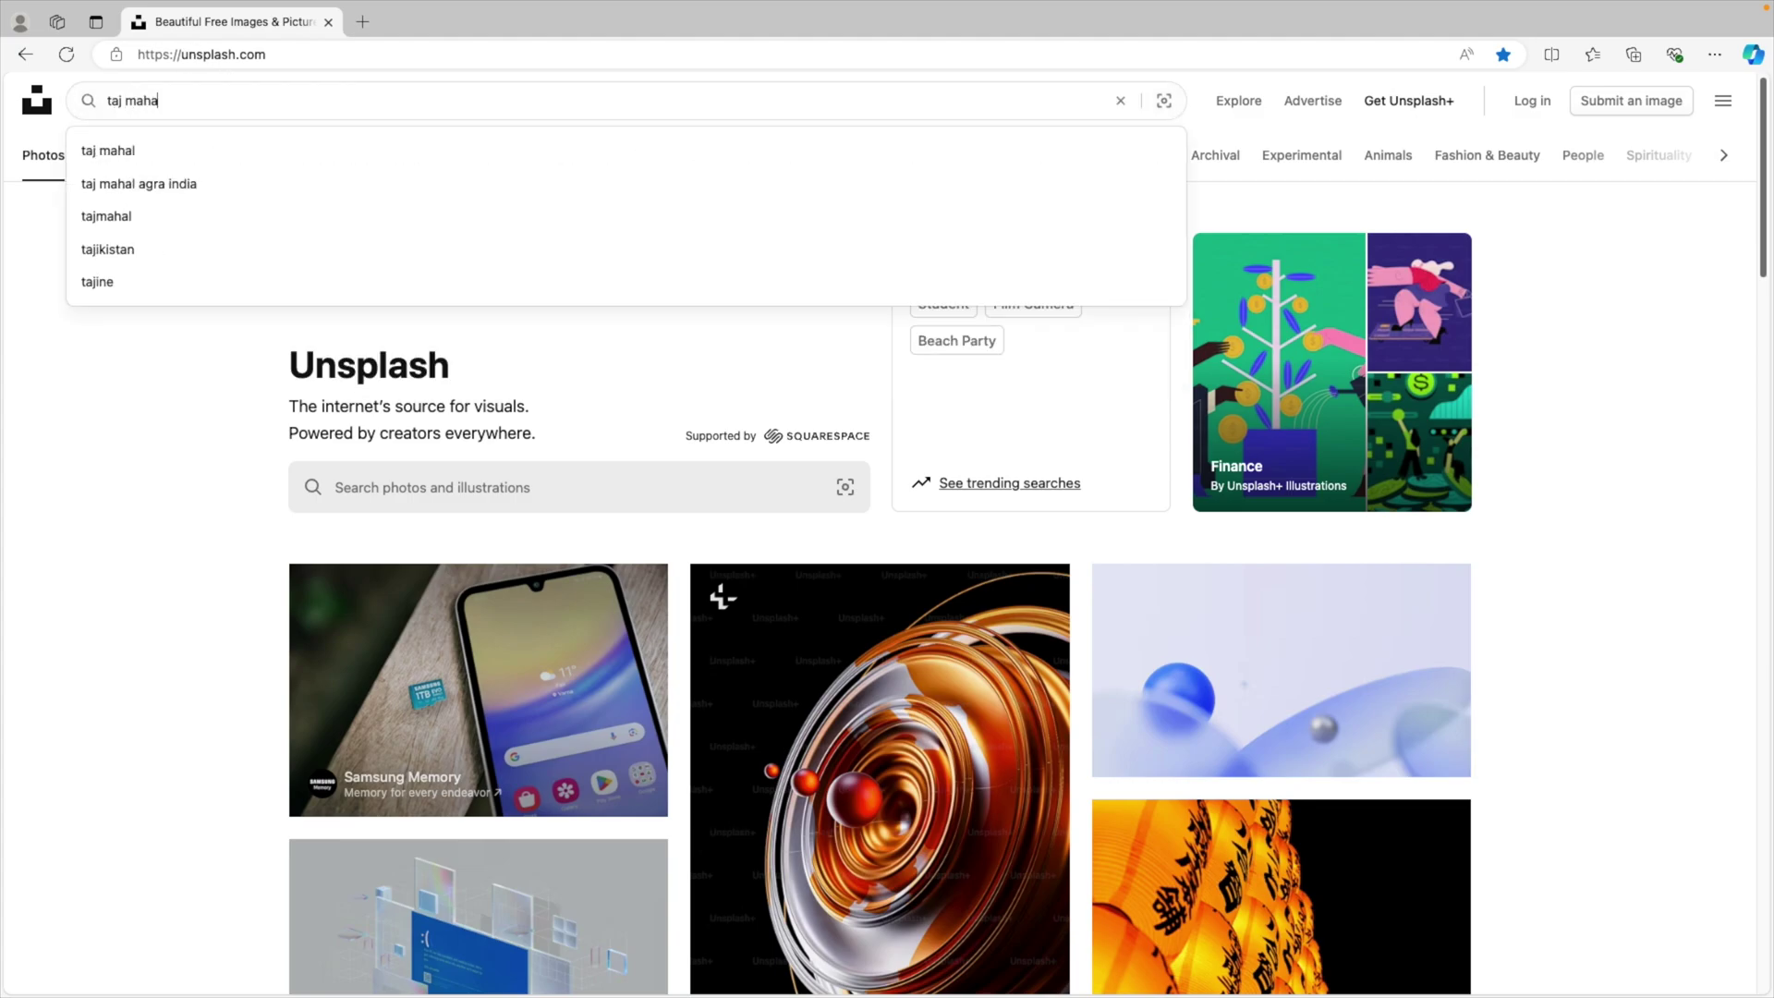
{"action": "key", "text": "Return"}
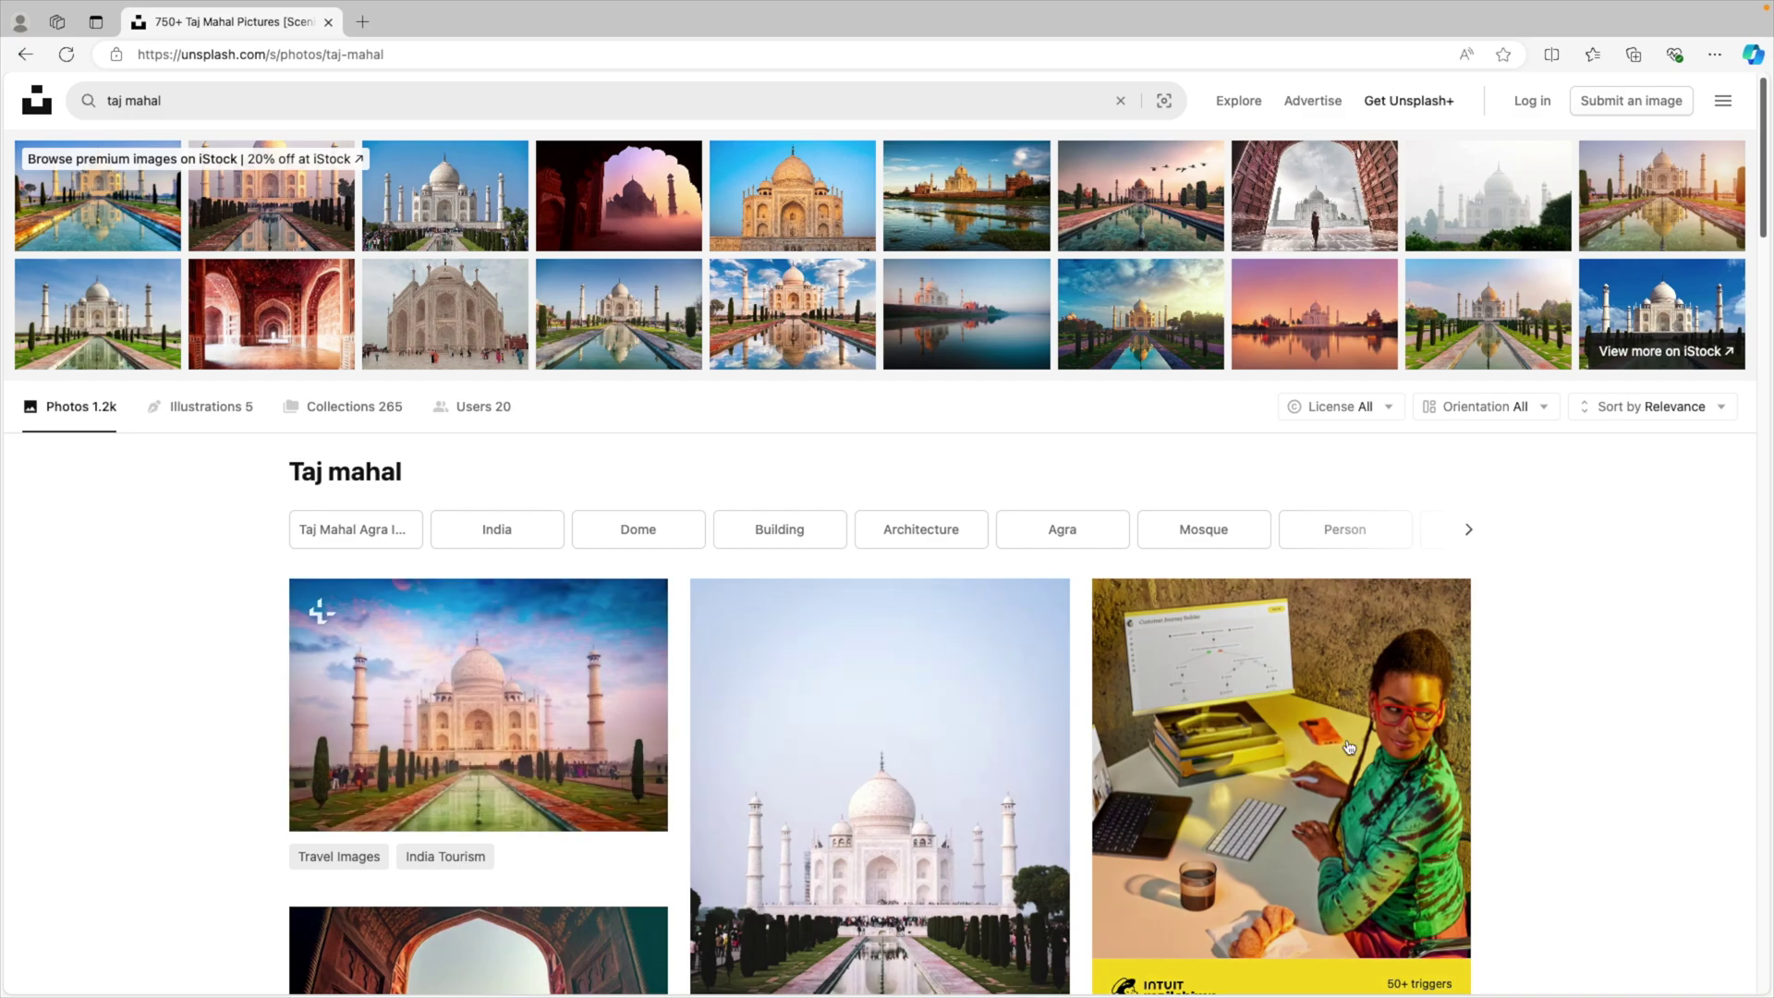
{"action": "scroll", "coordinate": [1615, 637], "scroll_direction": "down", "scroll_amount": 1}
{"action": "left_click", "coordinate": [1534, 399]}
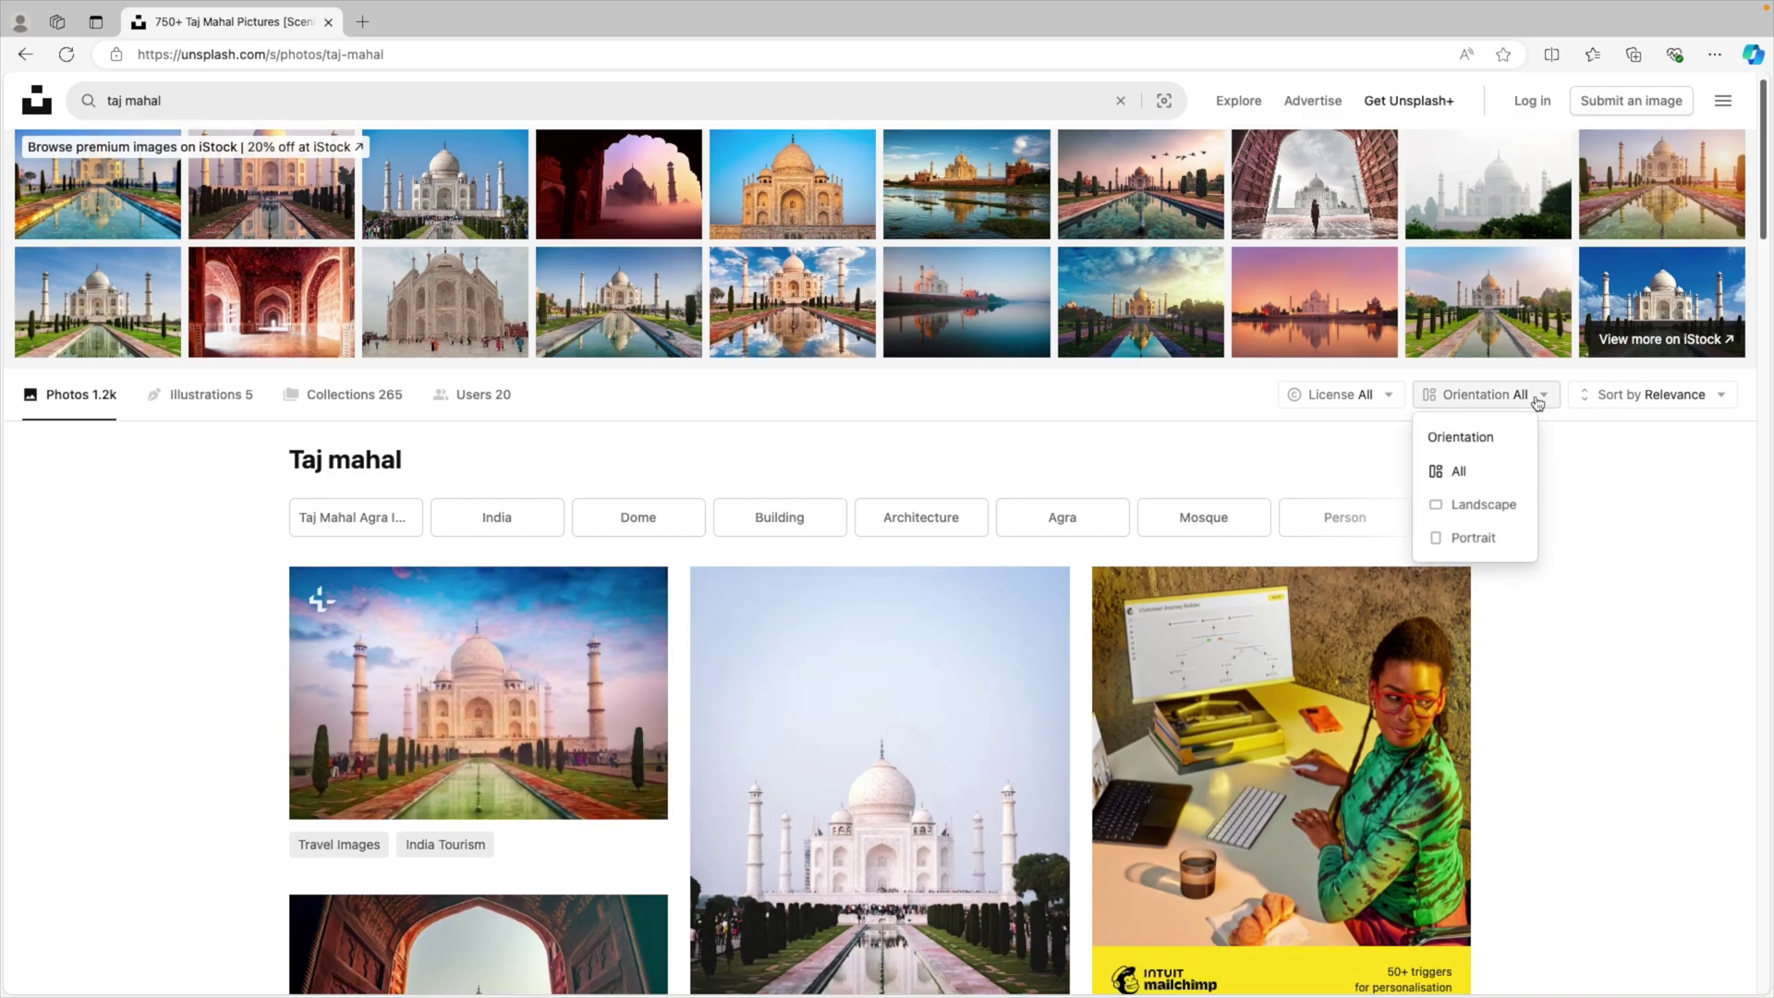
{"action": "left_click", "coordinate": [1451, 503]}
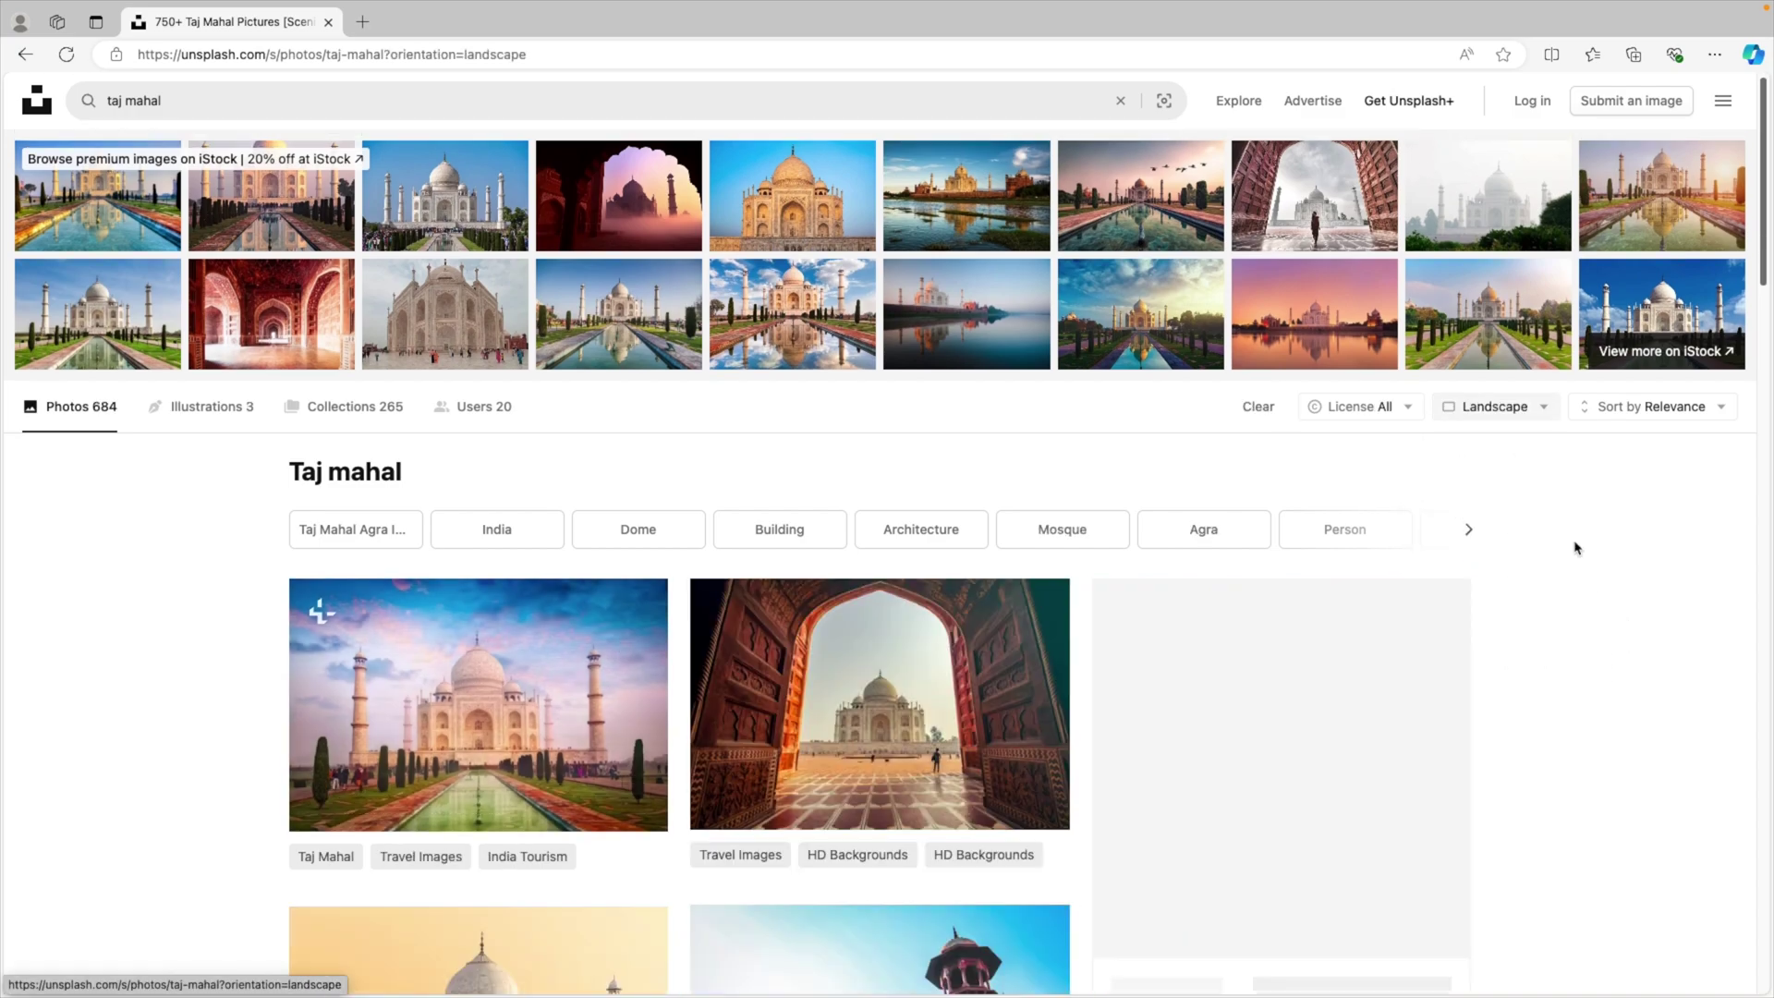
Open the golden-sky Taj Mahal photo and download it at Medium size.
{"action": "scroll", "coordinate": [1642, 619], "scroll_direction": "down", "scroll_amount": 6}
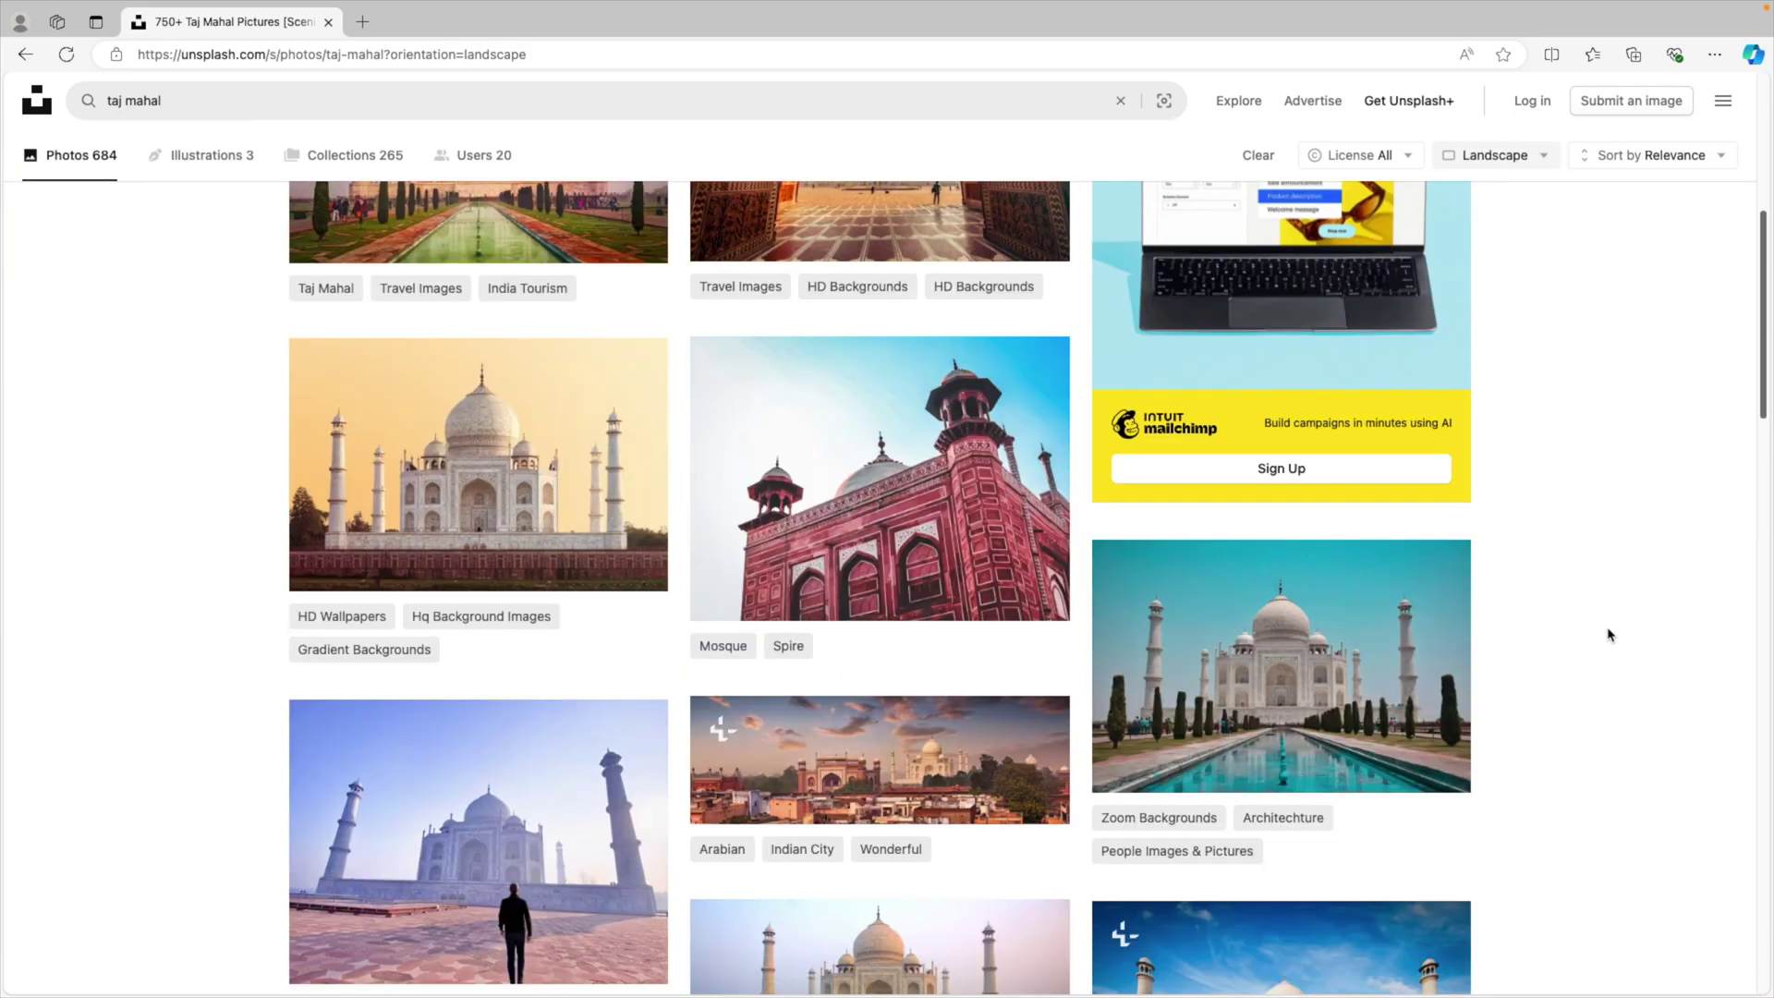
{"action": "mouse_move", "coordinate": [1315, 715]}
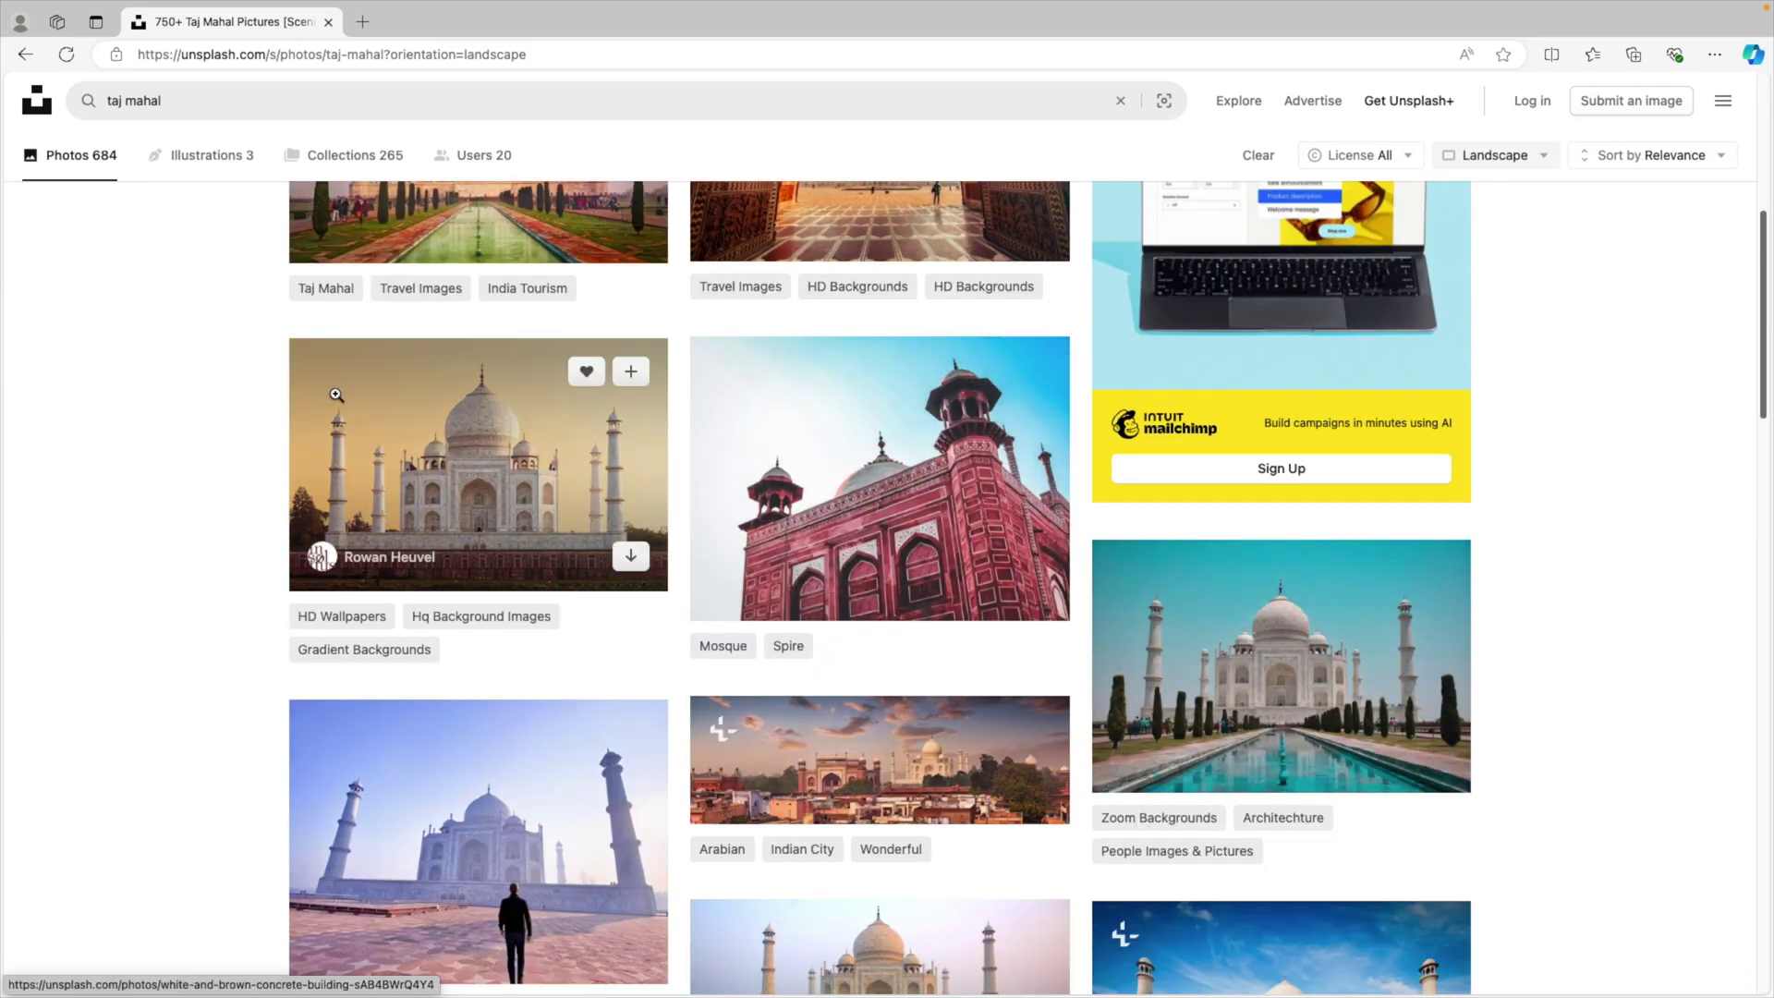
{"action": "scroll", "coordinate": [661, 606], "scroll_direction": "down", "scroll_amount": 2}
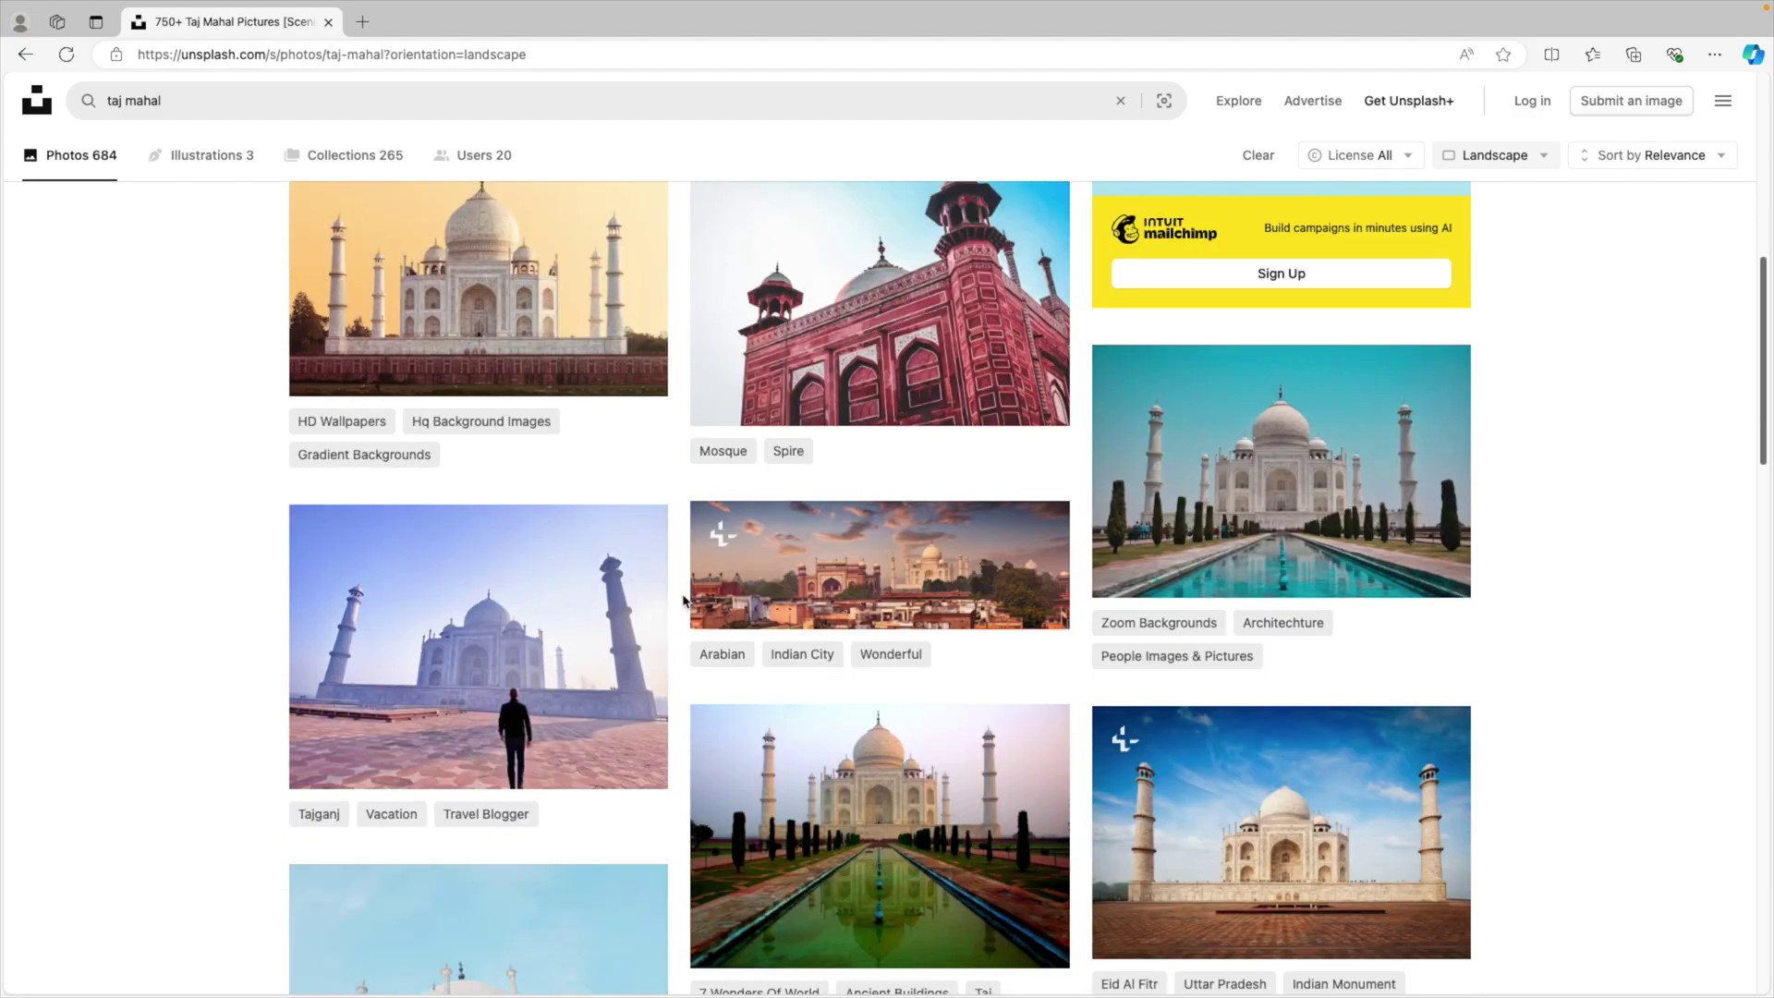
{"action": "scroll", "coordinate": [1266, 817], "scroll_direction": "down", "scroll_amount": 1}
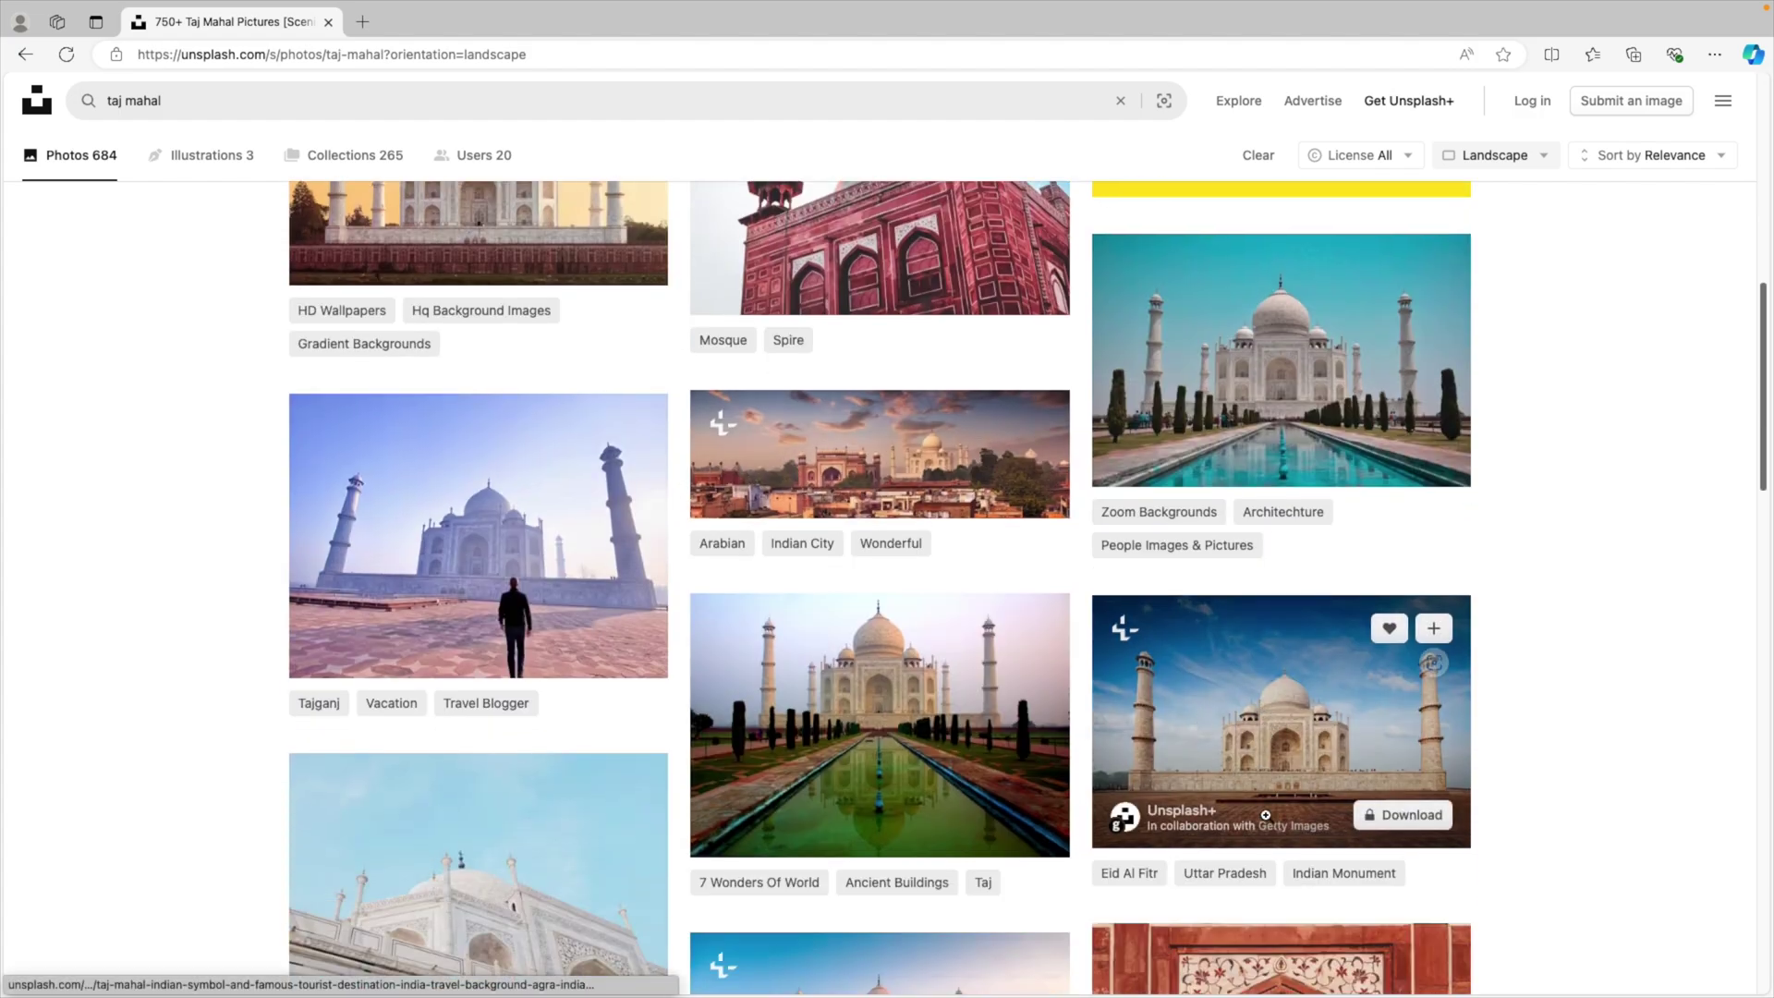
{"action": "scroll", "coordinate": [1266, 815], "scroll_direction": "down", "scroll_amount": 2}
{"action": "scroll", "coordinate": [1076, 822], "scroll_direction": "down", "scroll_amount": 4}
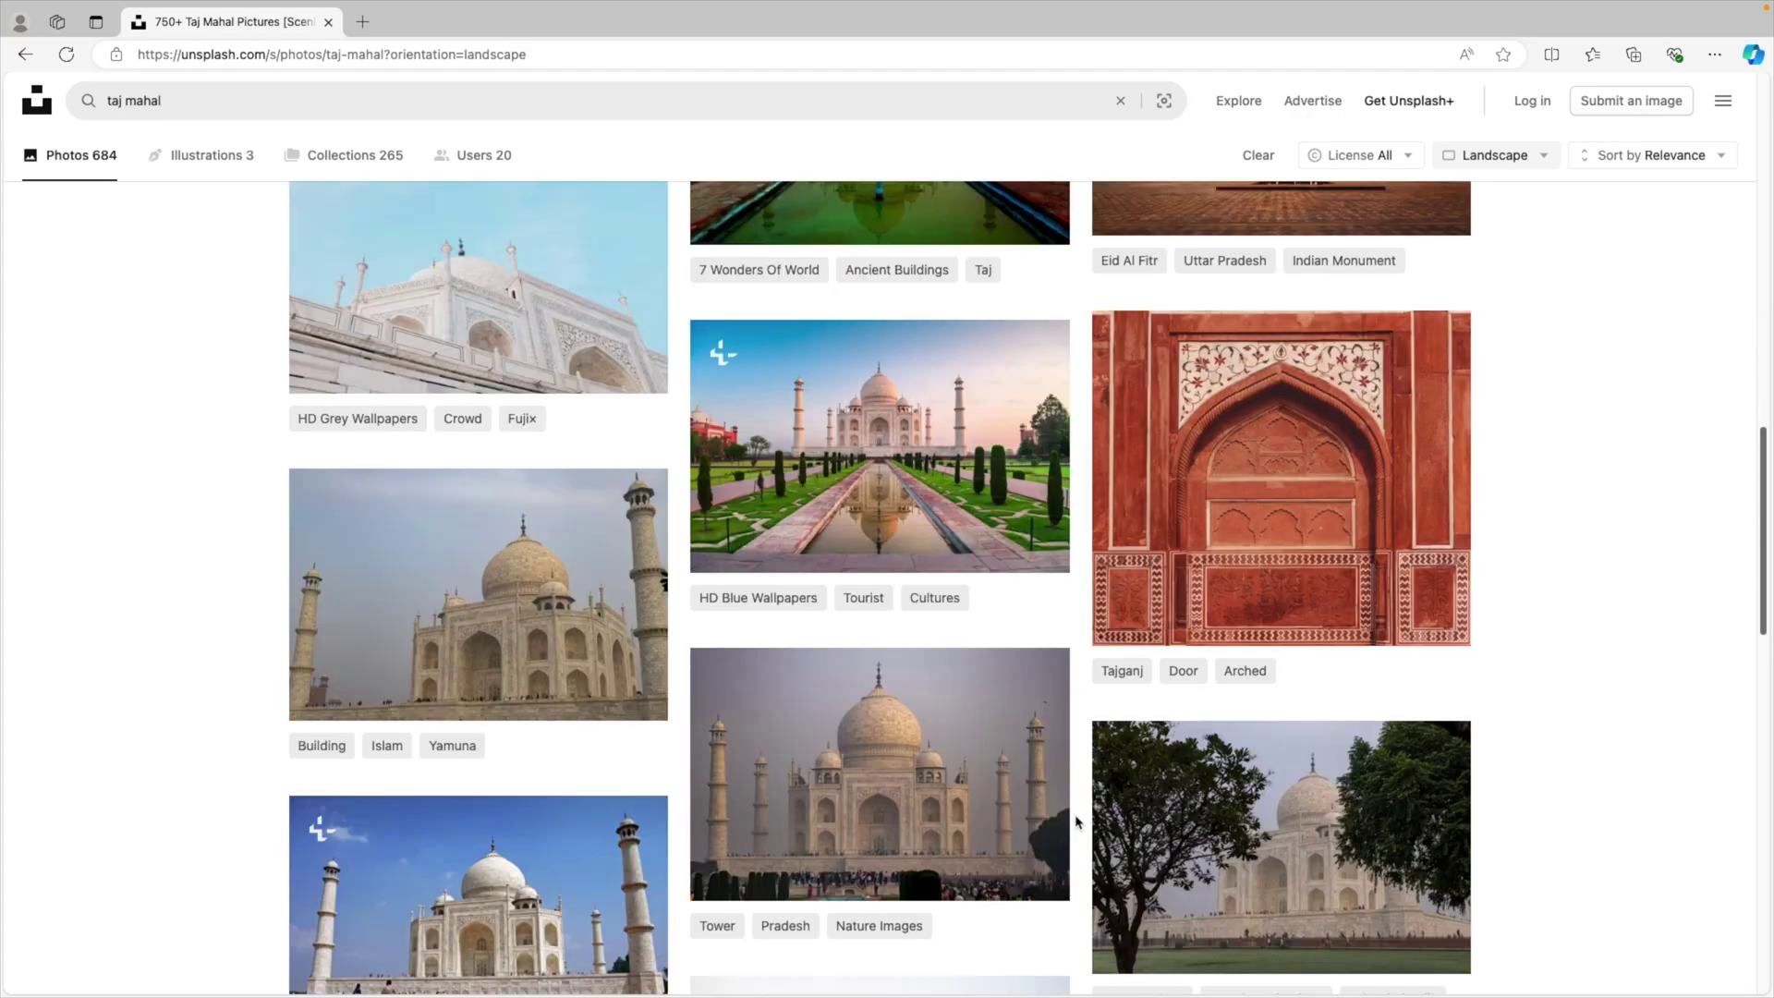
{"action": "scroll", "coordinate": [1076, 822], "scroll_direction": "down", "scroll_amount": 2}
{"action": "scroll", "coordinate": [1076, 822], "scroll_direction": "up", "scroll_amount": 10}
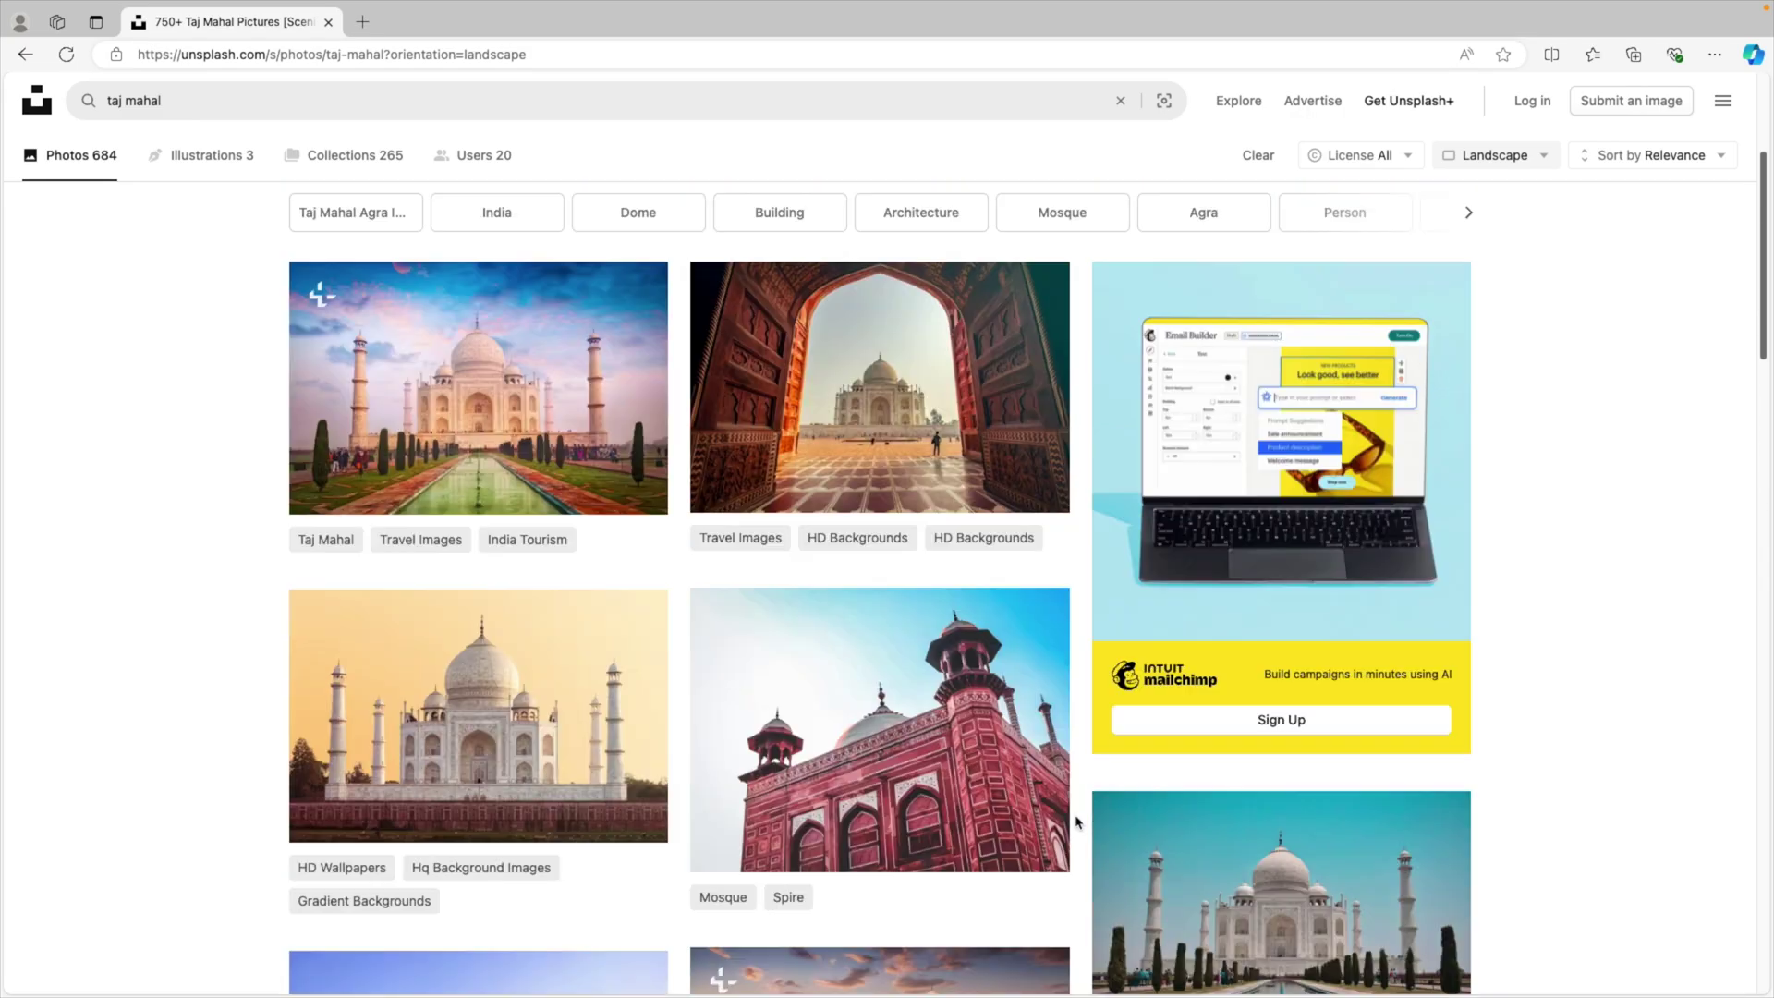
{"action": "left_click", "coordinate": [513, 734]}
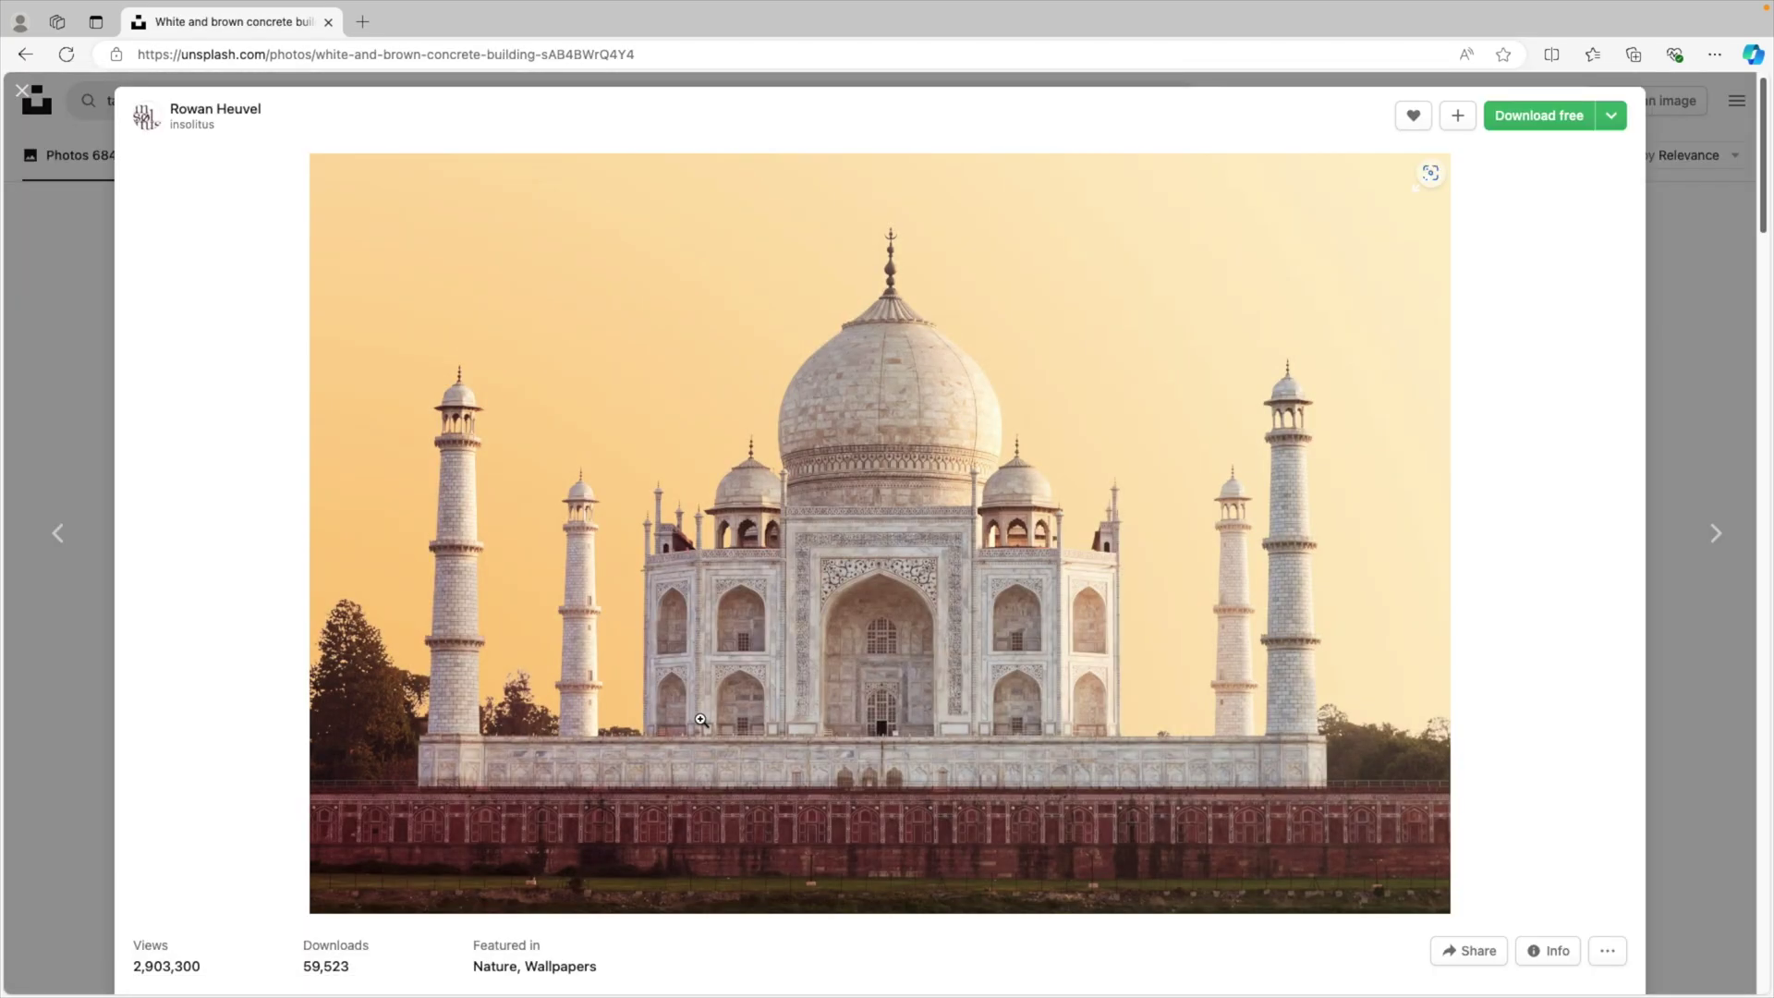
{"action": "left_click", "coordinate": [1611, 115]}
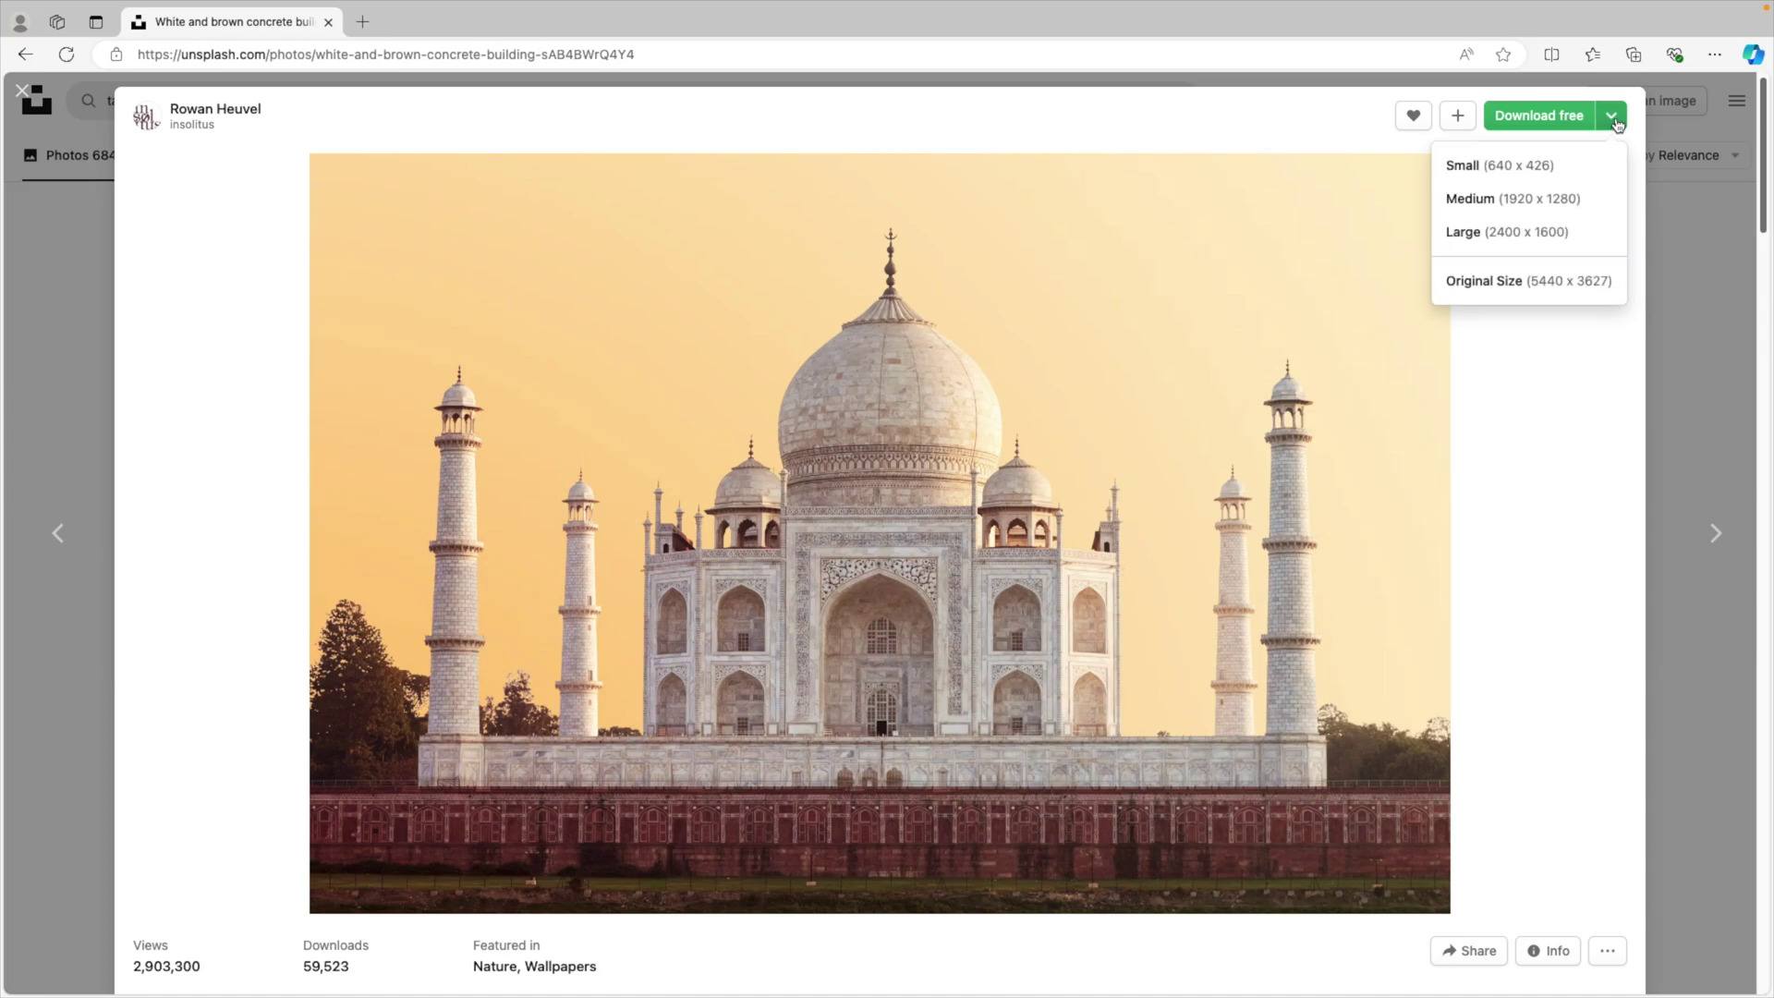
{"action": "left_click", "coordinate": [1517, 199]}
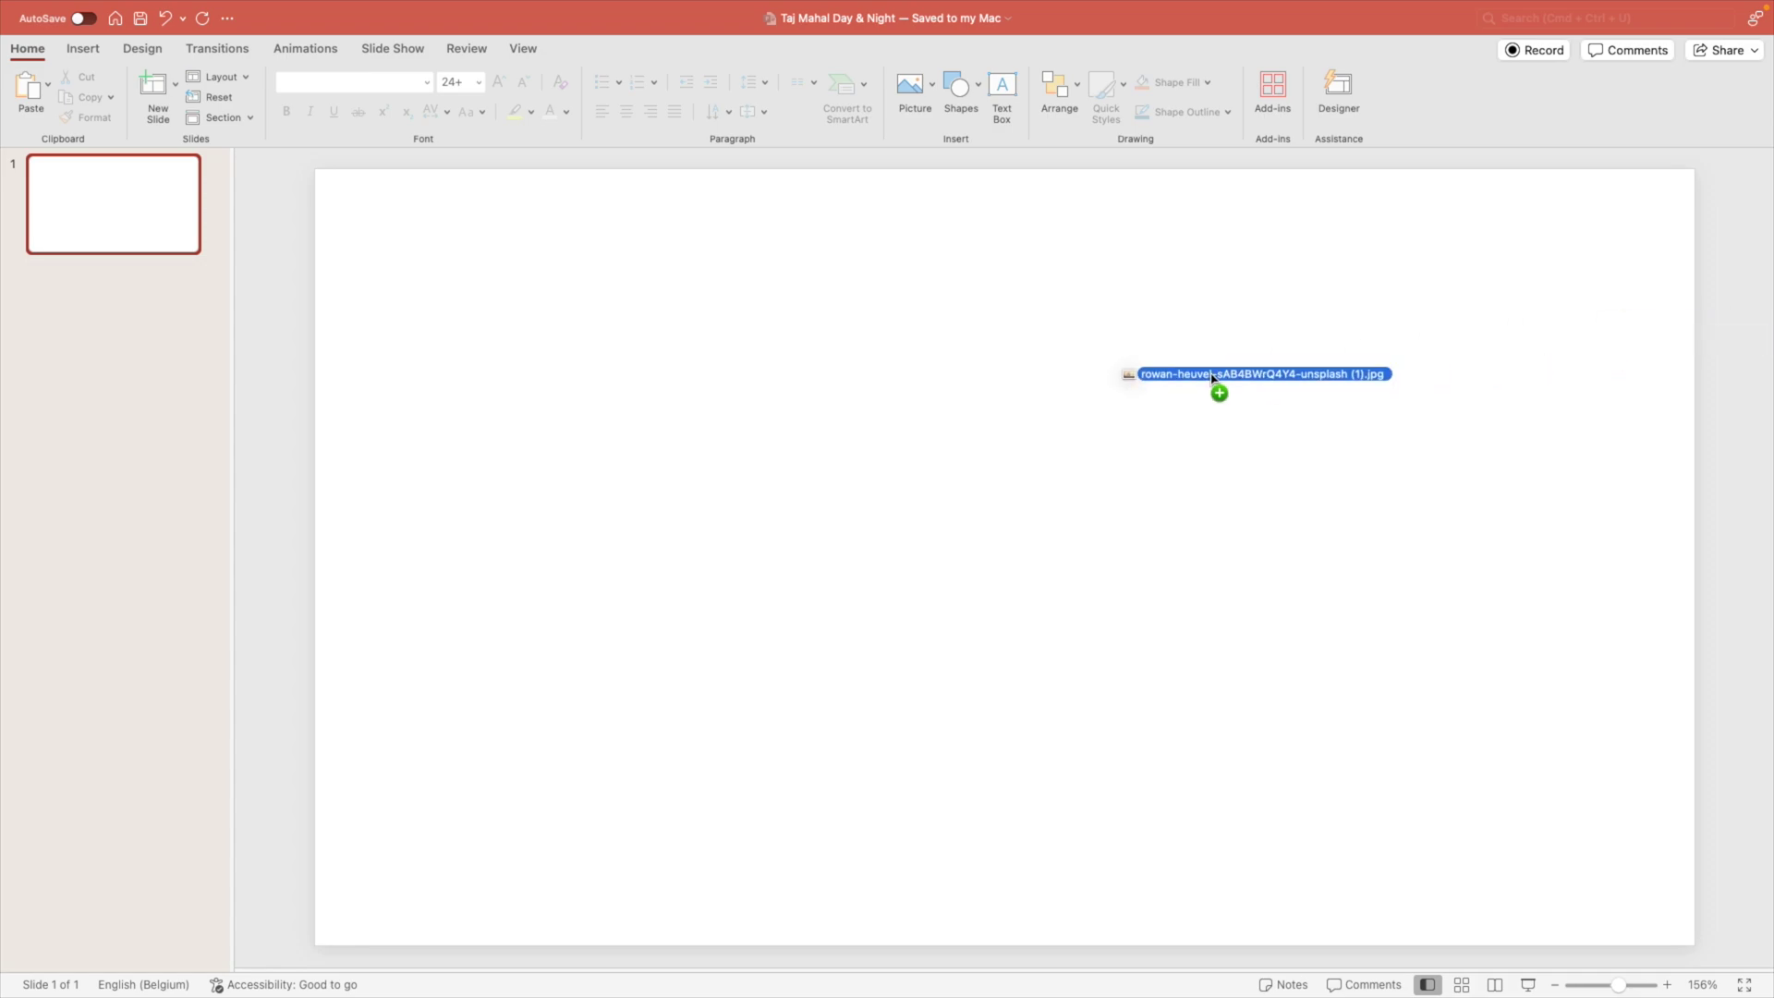
Place the downloaded Taj Mahal photo on the slide and enlarge it across the slide.
{"action": "left_click_drag", "start_coordinate": [1219, 387], "coordinate": [859, 419]}
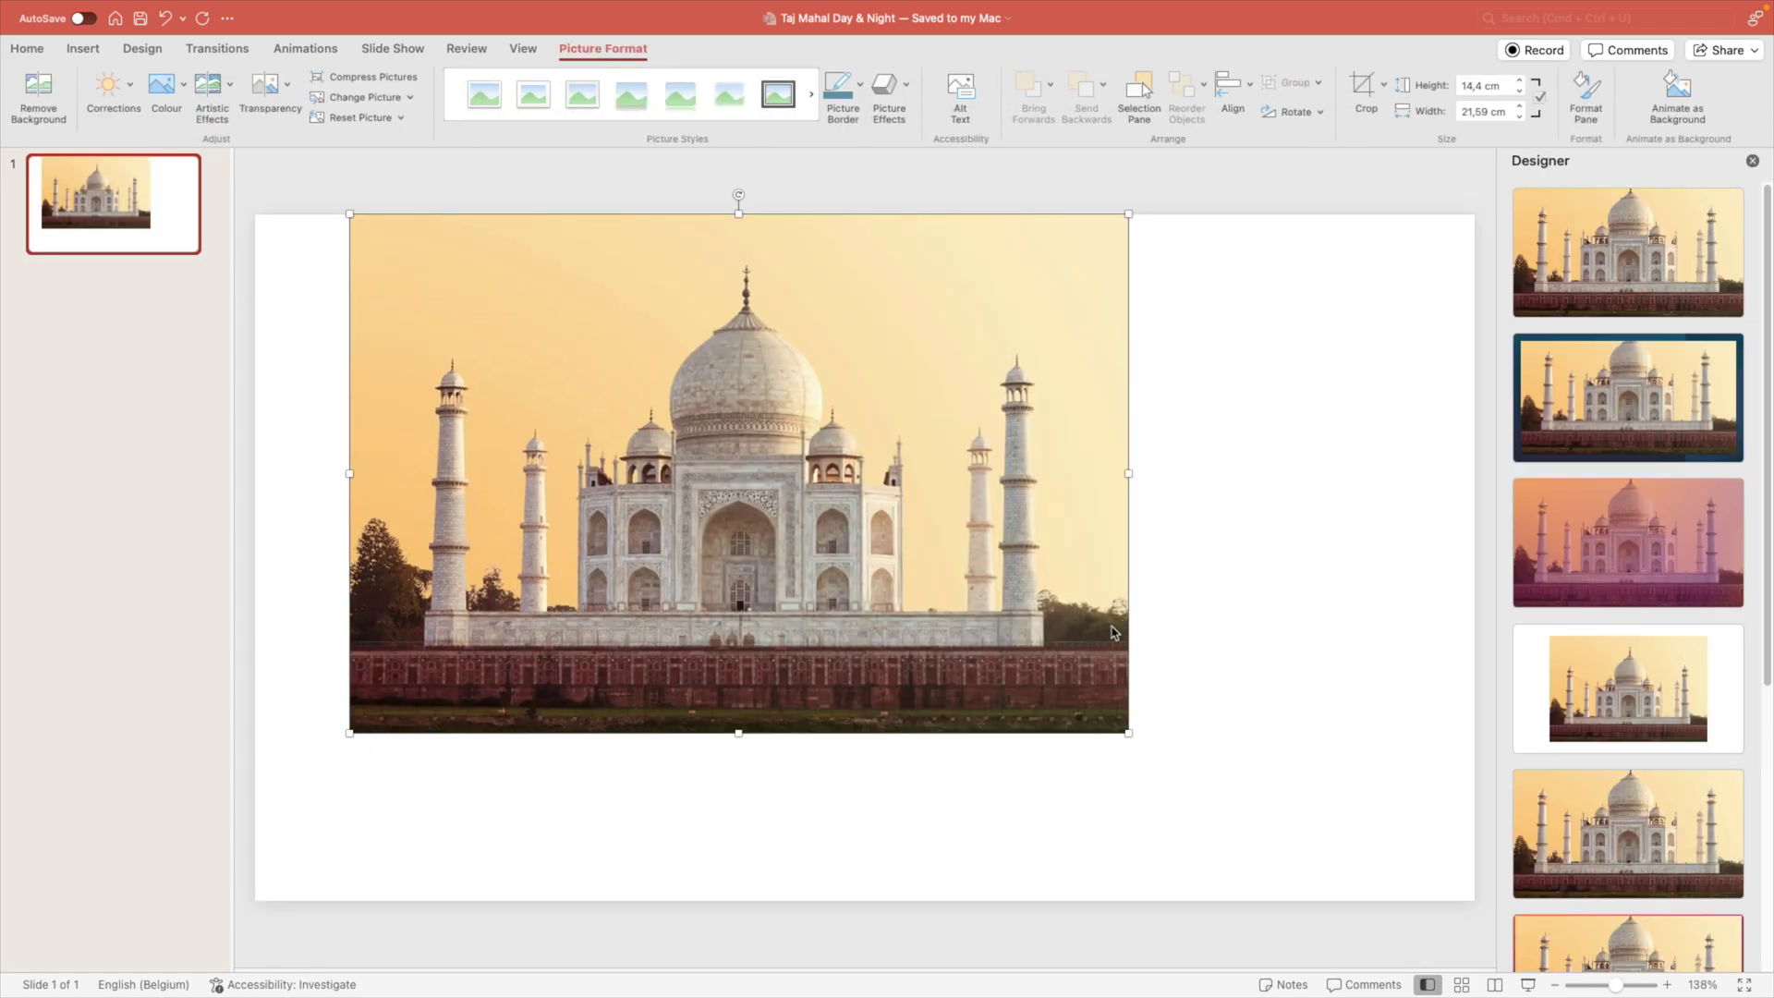
{"action": "left_click_drag", "start_coordinate": [1086, 707], "coordinate": [1380, 900]}
{"action": "left_click_drag", "start_coordinate": [428, 265], "coordinate": [355, 212]}
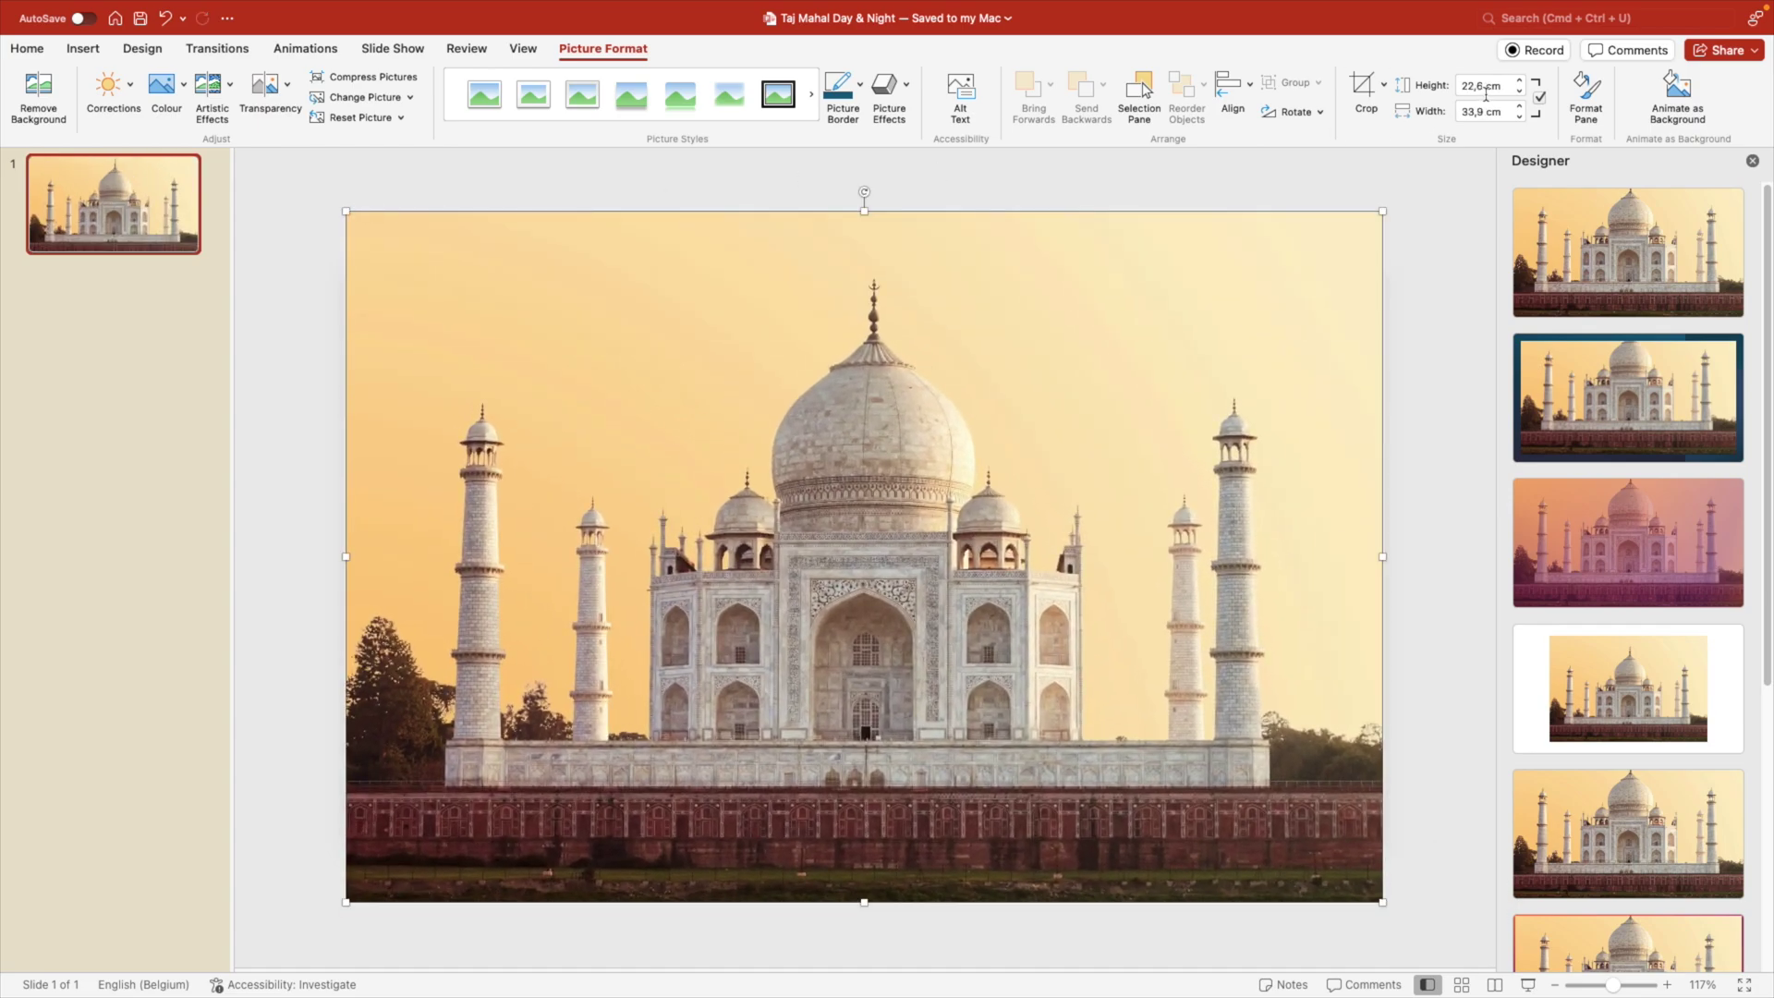
{"action": "left_click", "coordinate": [1752, 162]}
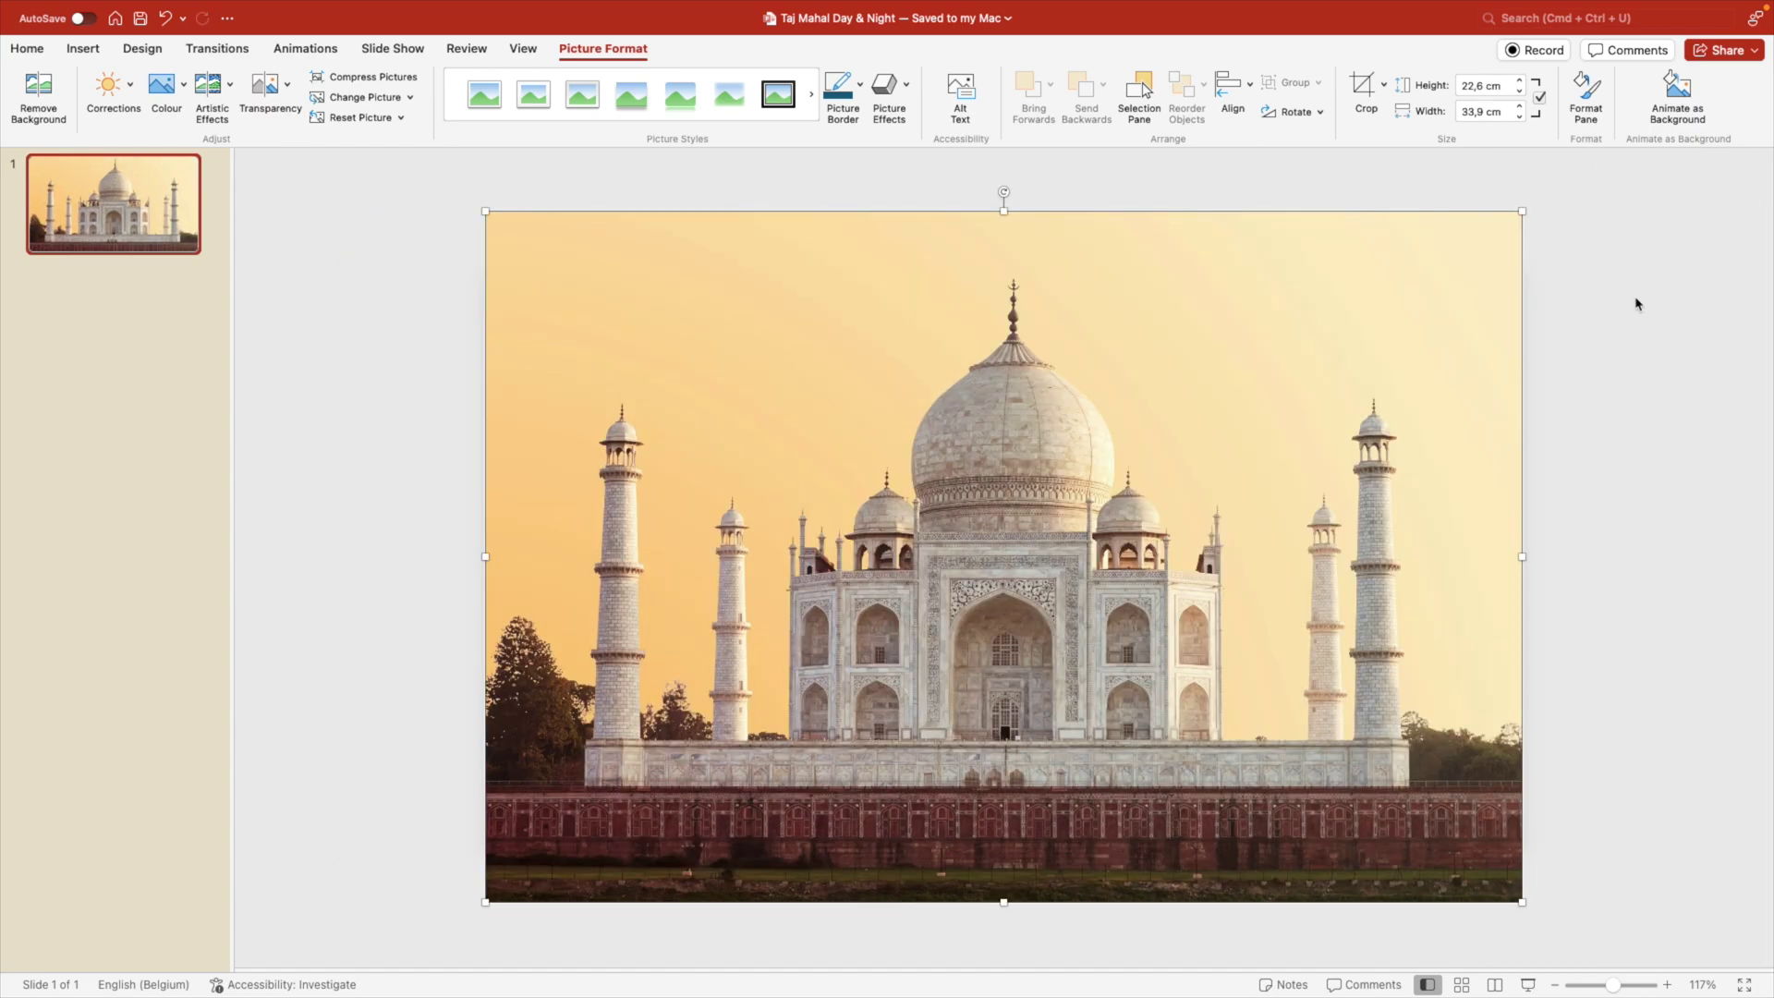
Crop the photo's top and bottom to the slide edges, giving 19,05 × 33,91 cm.
{"action": "right_click", "coordinate": [1193, 509]}
{"action": "left_click", "coordinate": [1278, 764]}
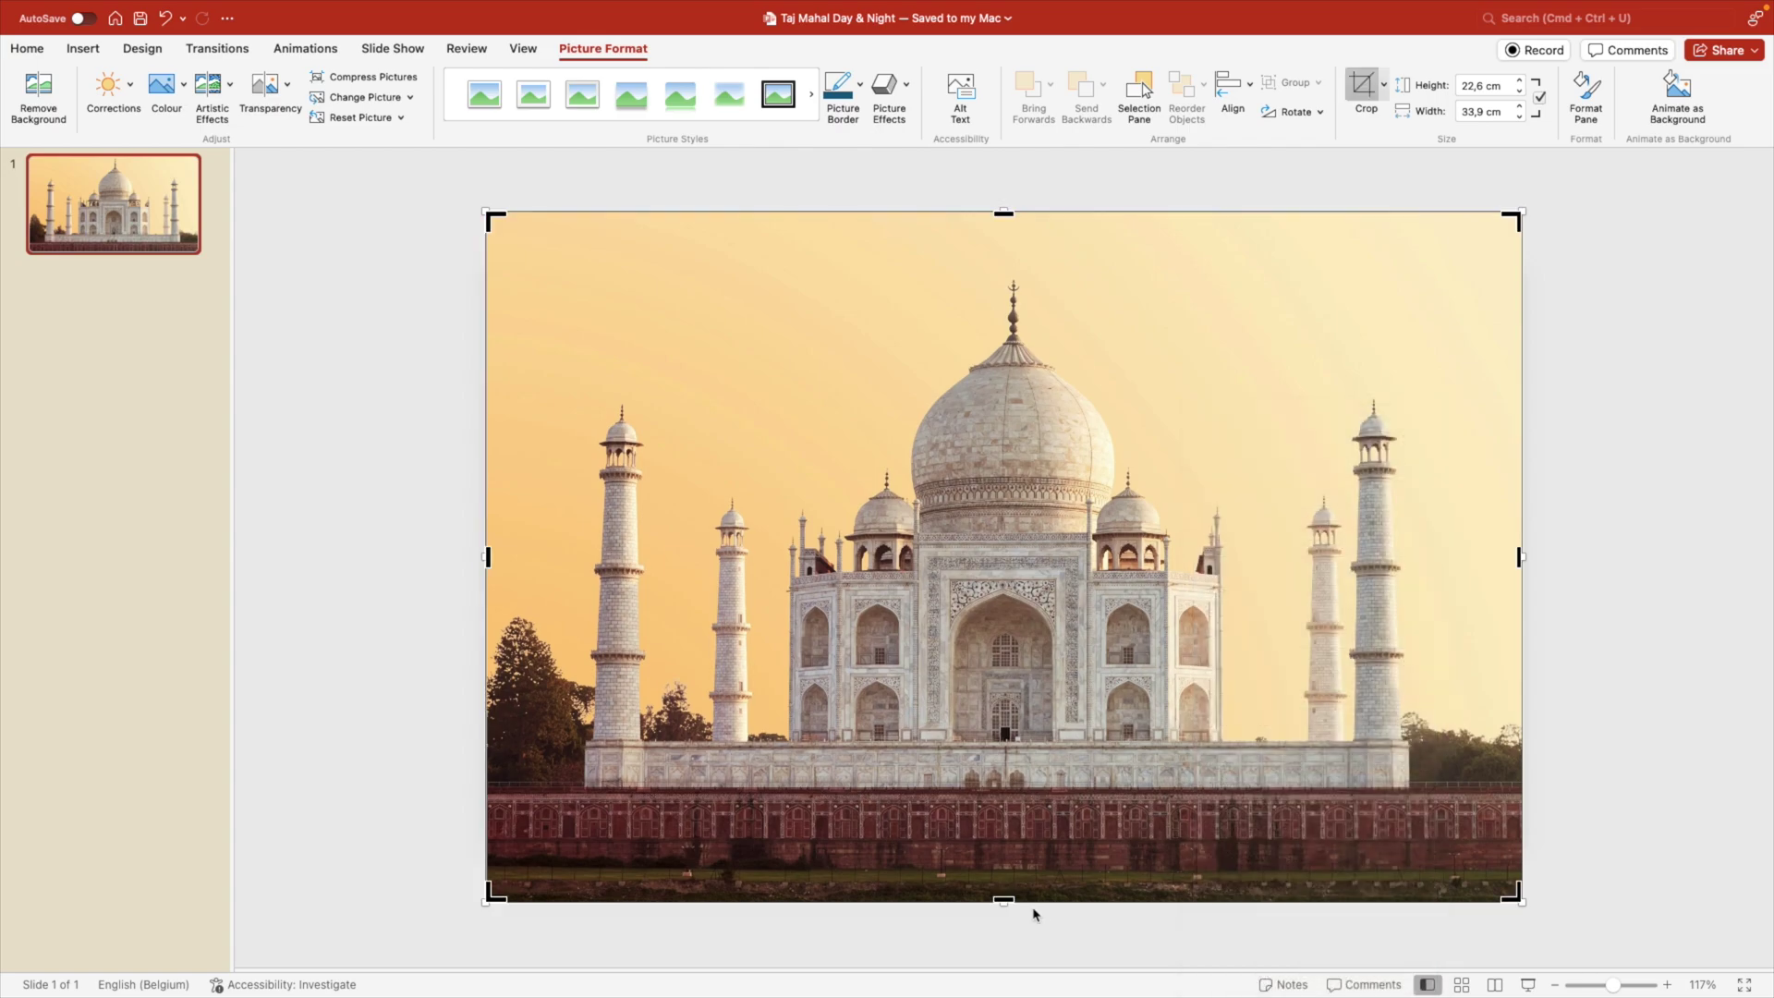
{"action": "left_click_drag", "start_coordinate": [1005, 898], "coordinate": [1007, 846]}
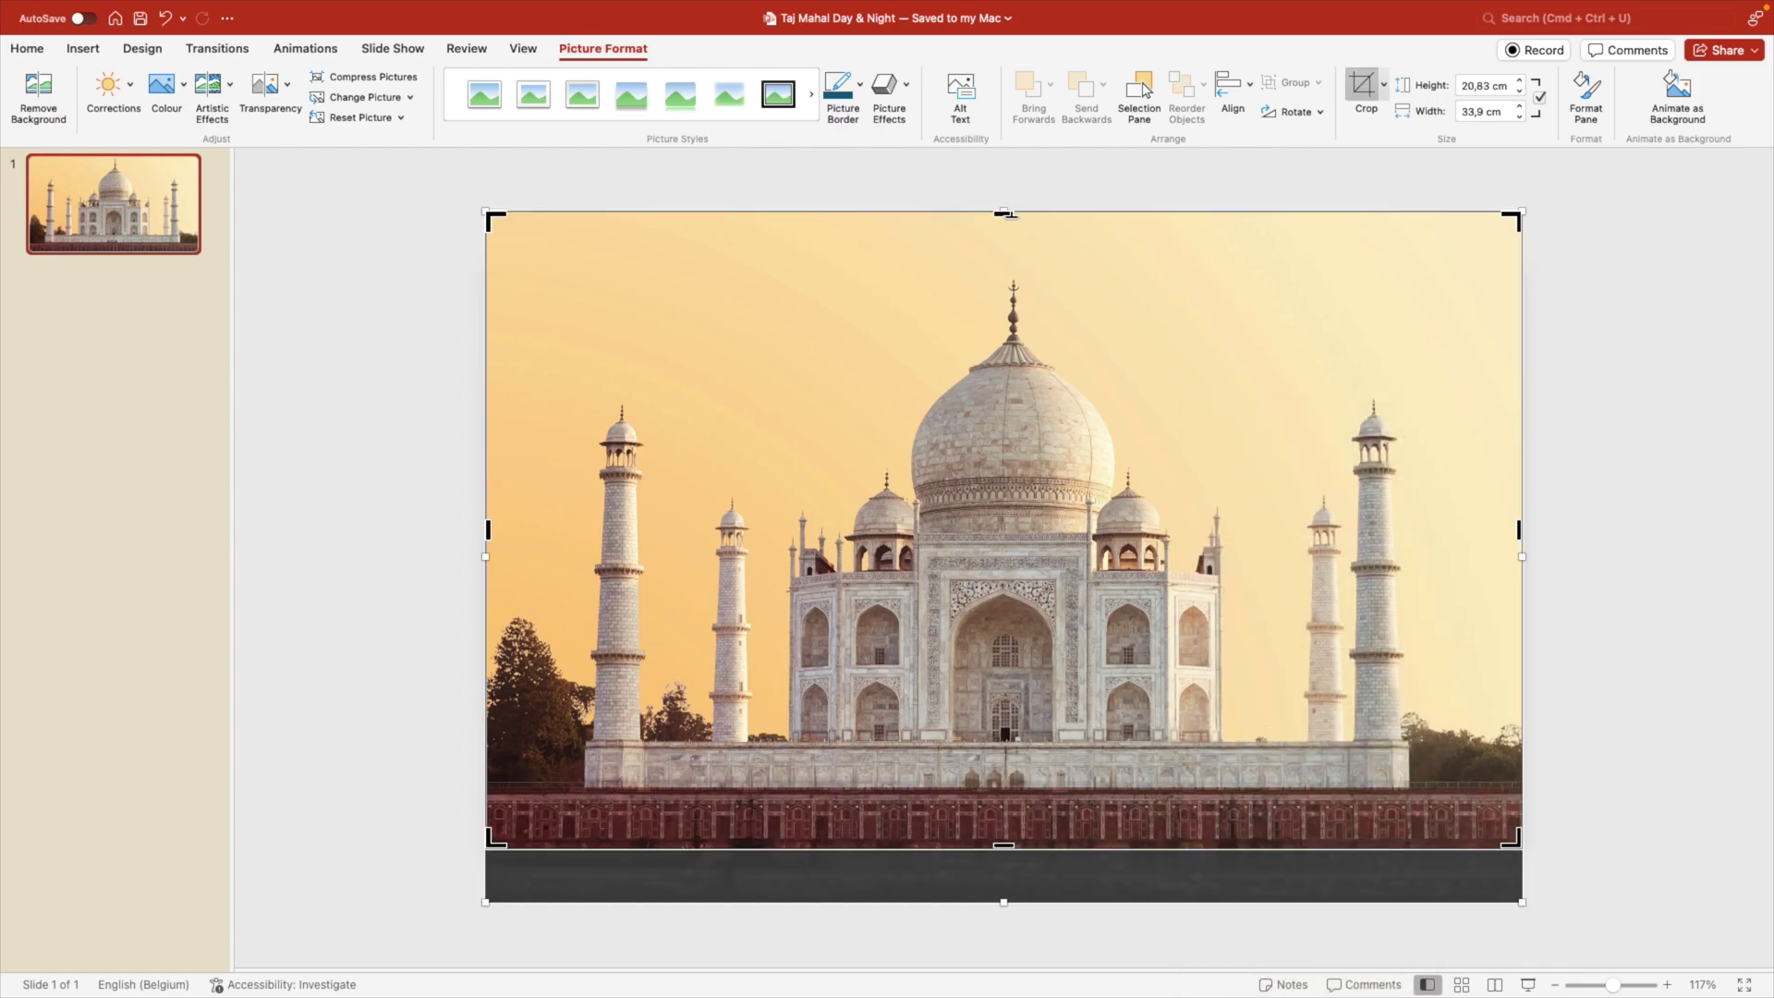
{"action": "left_click_drag", "start_coordinate": [1007, 214], "coordinate": [1013, 268]}
{"action": "key", "text": "Escape"}
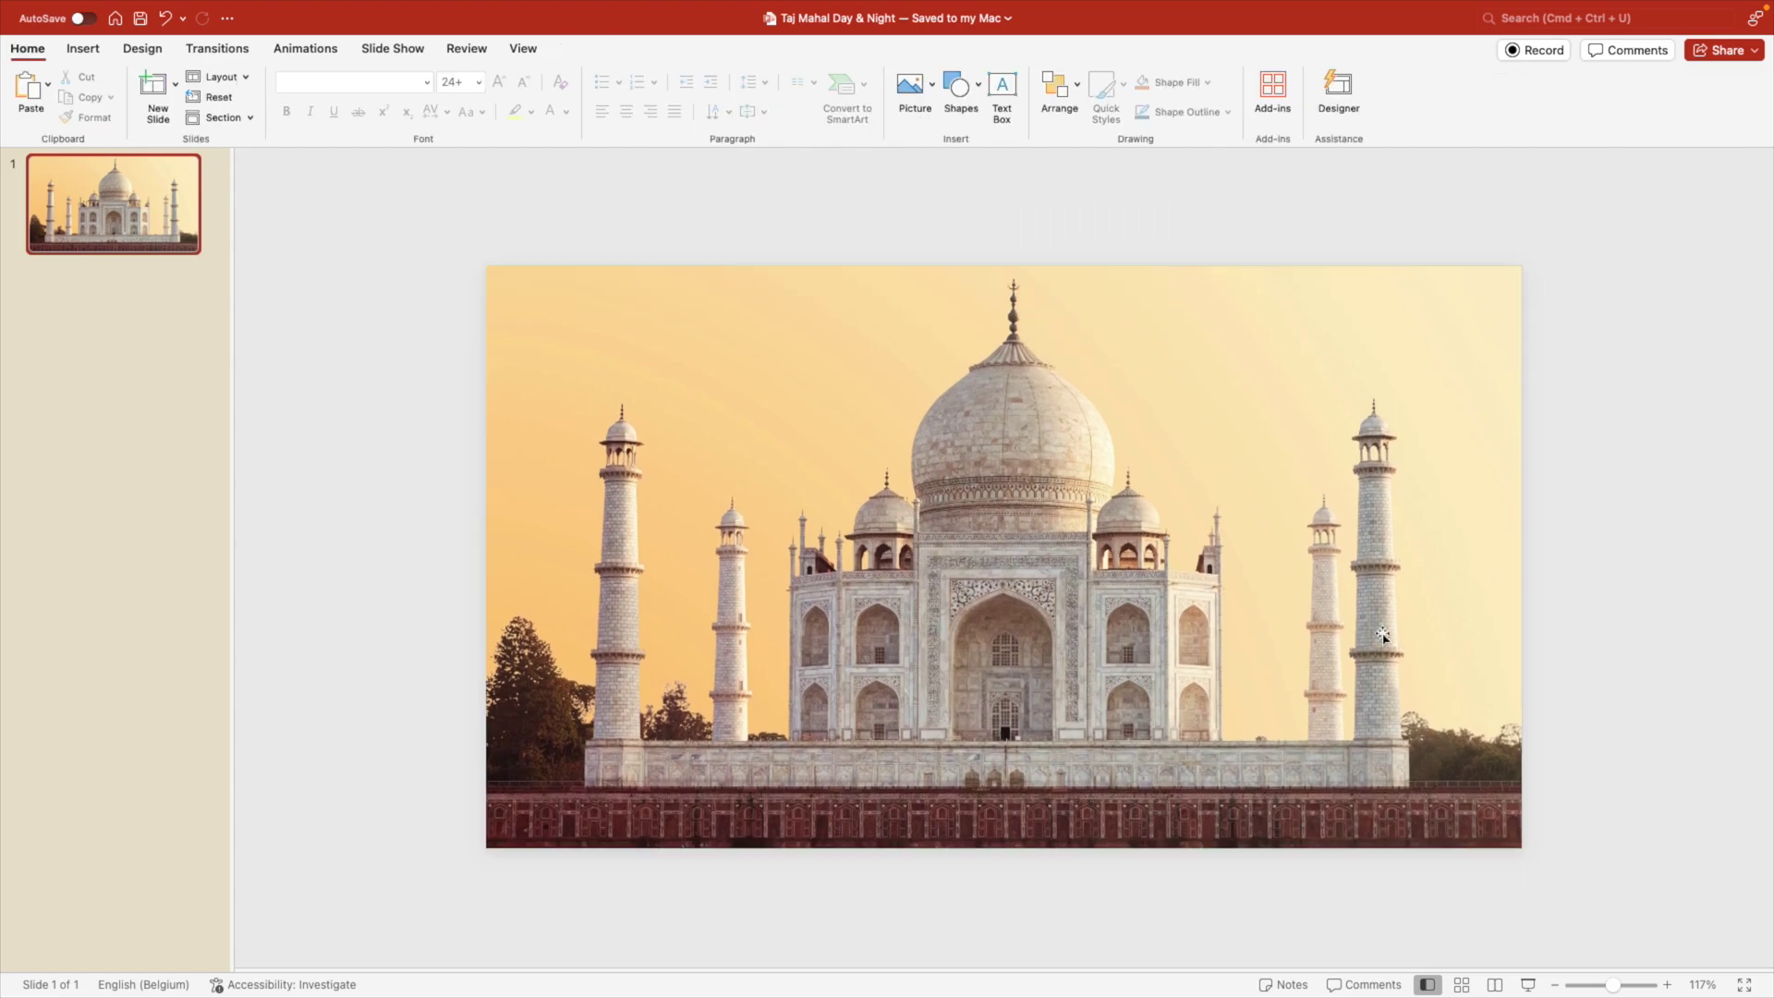
{"action": "left_click", "coordinate": [1239, 559]}
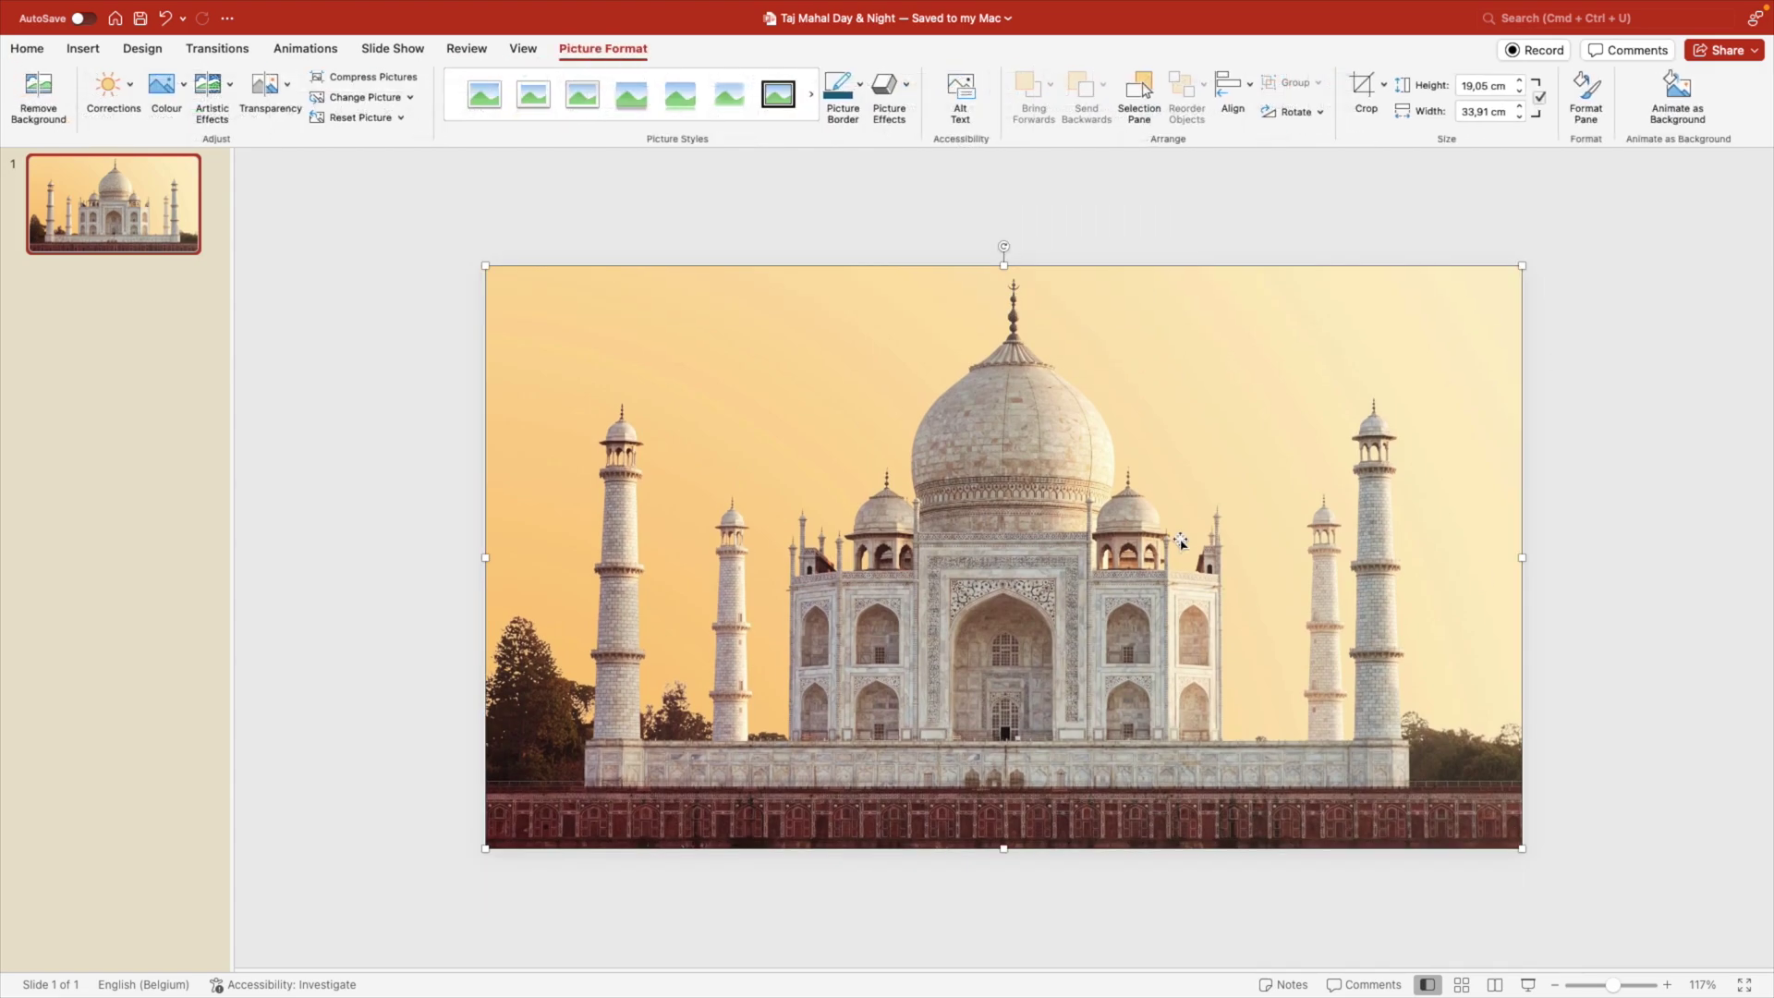
Start Remove Background on the Taj Mahal picture and switch to Mark Areas to Keep.
{"action": "right_click", "coordinate": [1088, 407]}
{"action": "left_click", "coordinate": [832, 443]}
{"action": "left_click", "coordinate": [592, 49]}
{"action": "left_click", "coordinate": [596, 49]}
{"action": "left_click", "coordinate": [38, 90]}
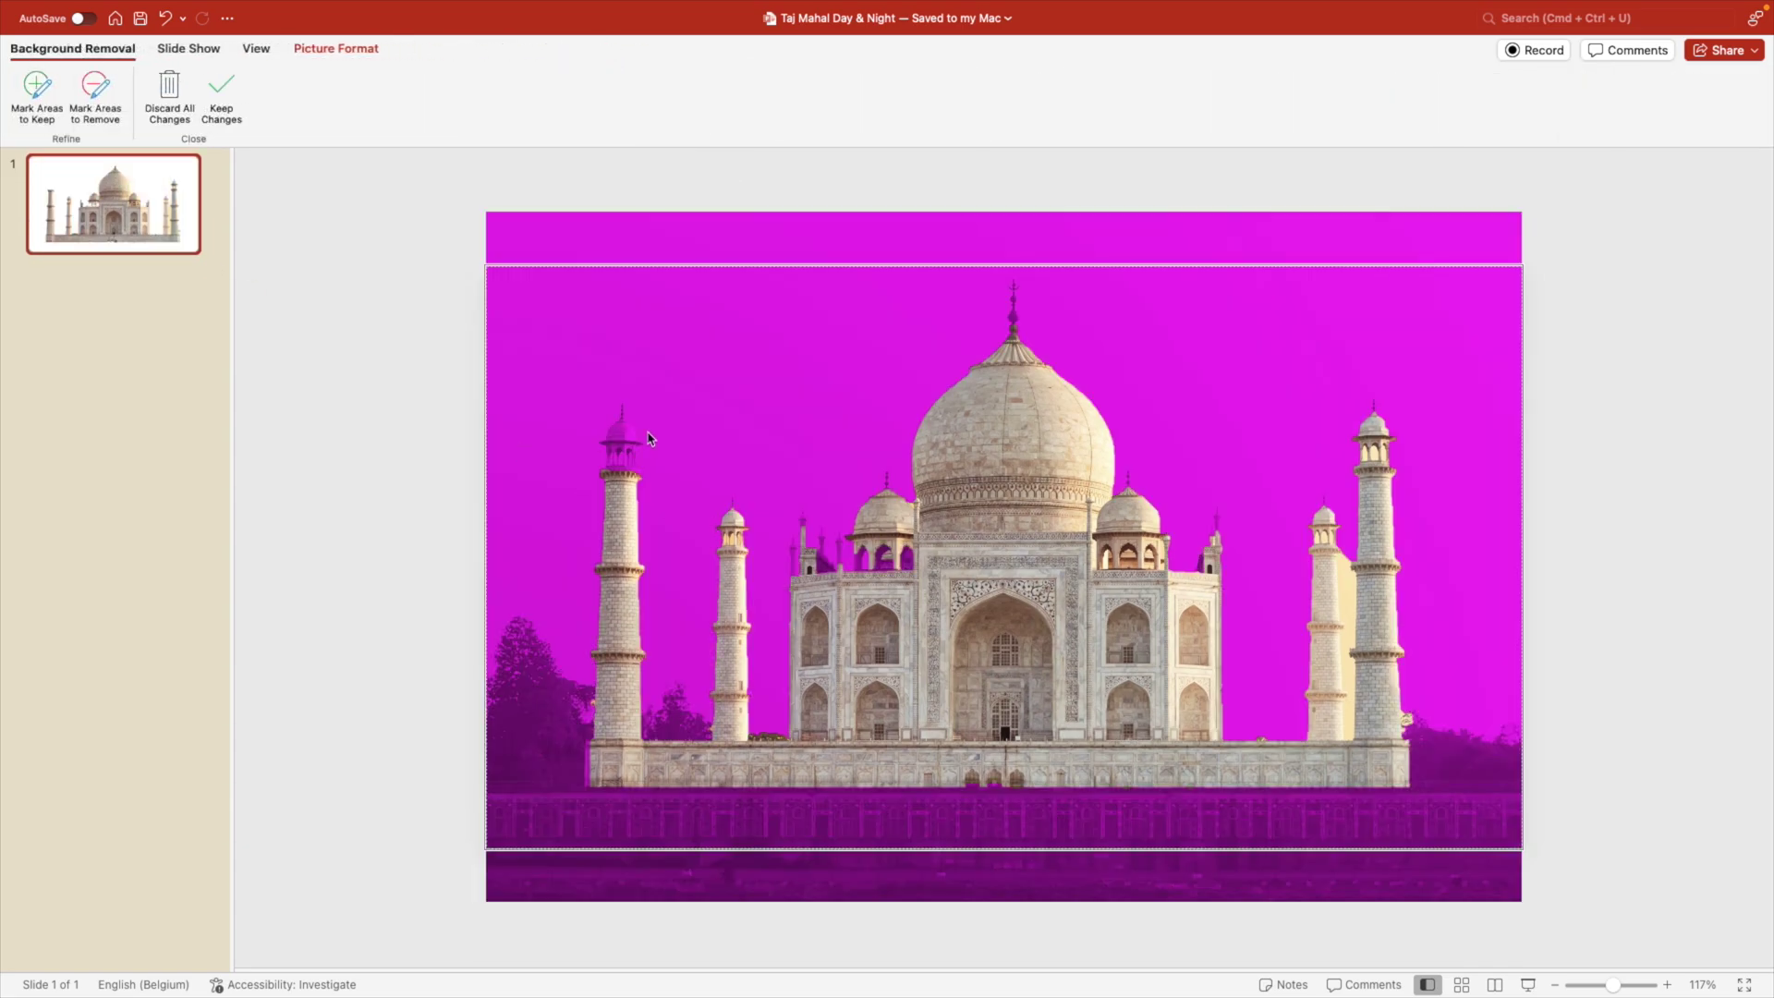
{"action": "left_click", "coordinate": [37, 86]}
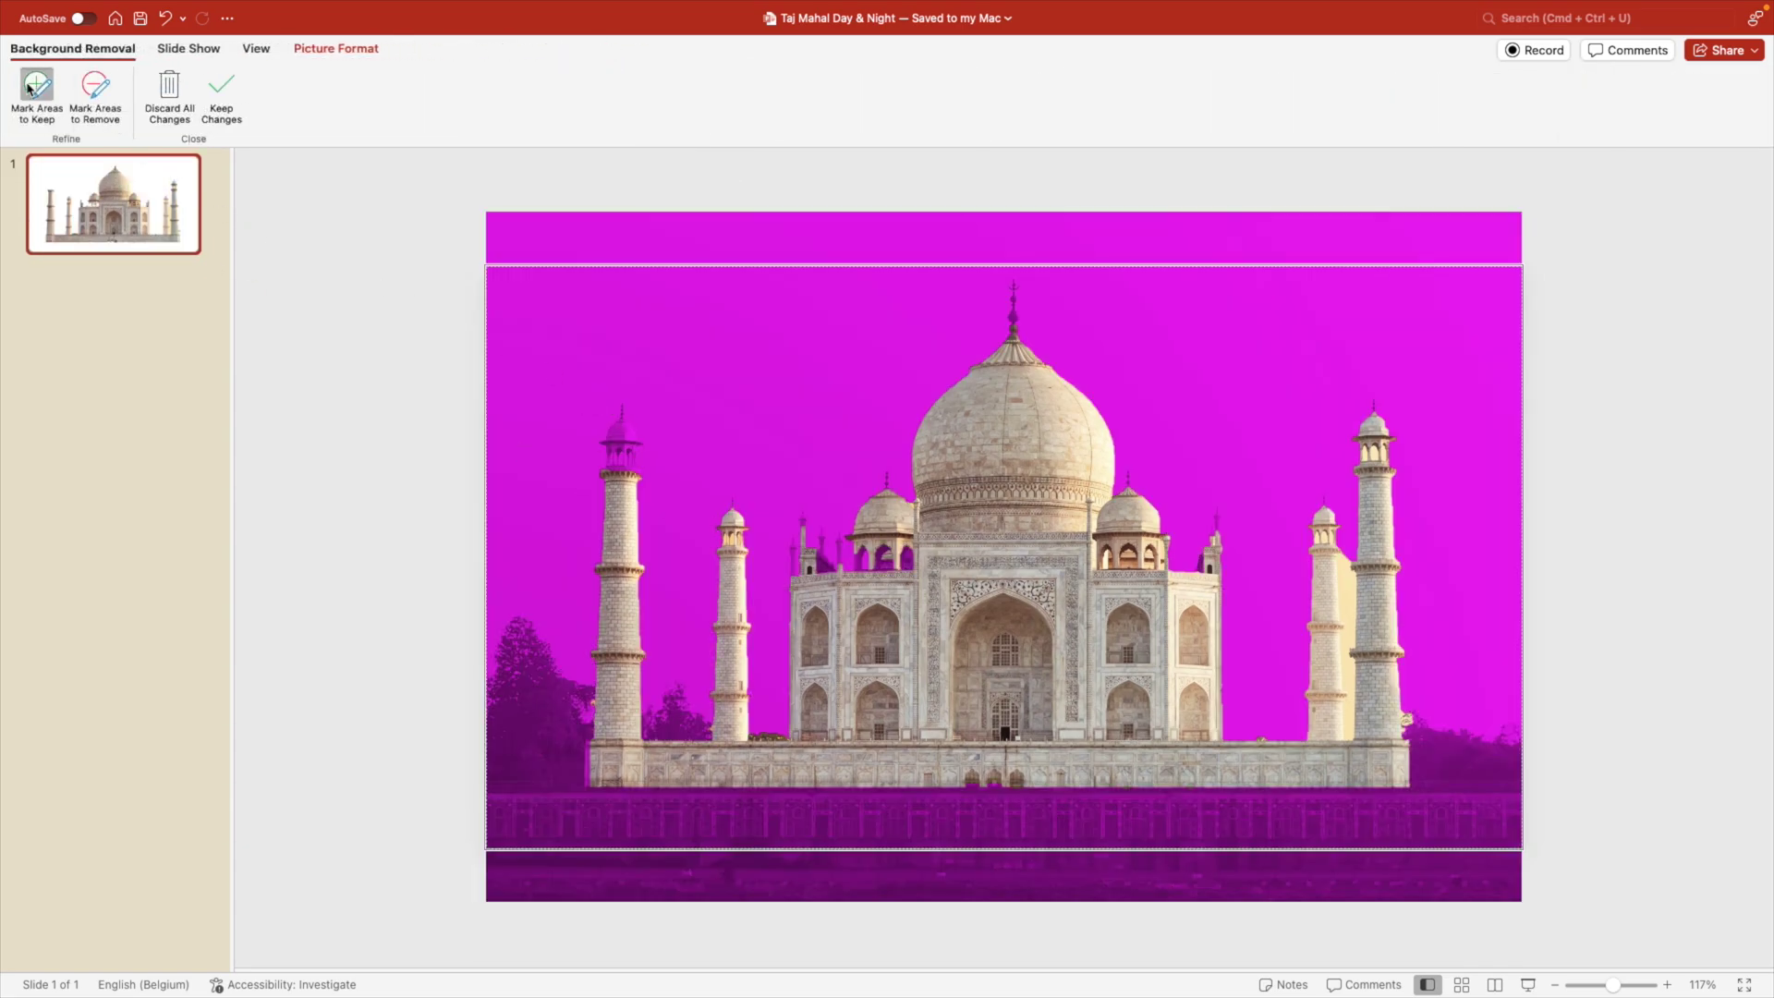
Keep the minaret tops, spire and terrace, then apply the background removal.
{"action": "left_click", "coordinate": [622, 429]}
{"action": "left_click_drag", "start_coordinate": [577, 797], "coordinate": [1429, 811]}
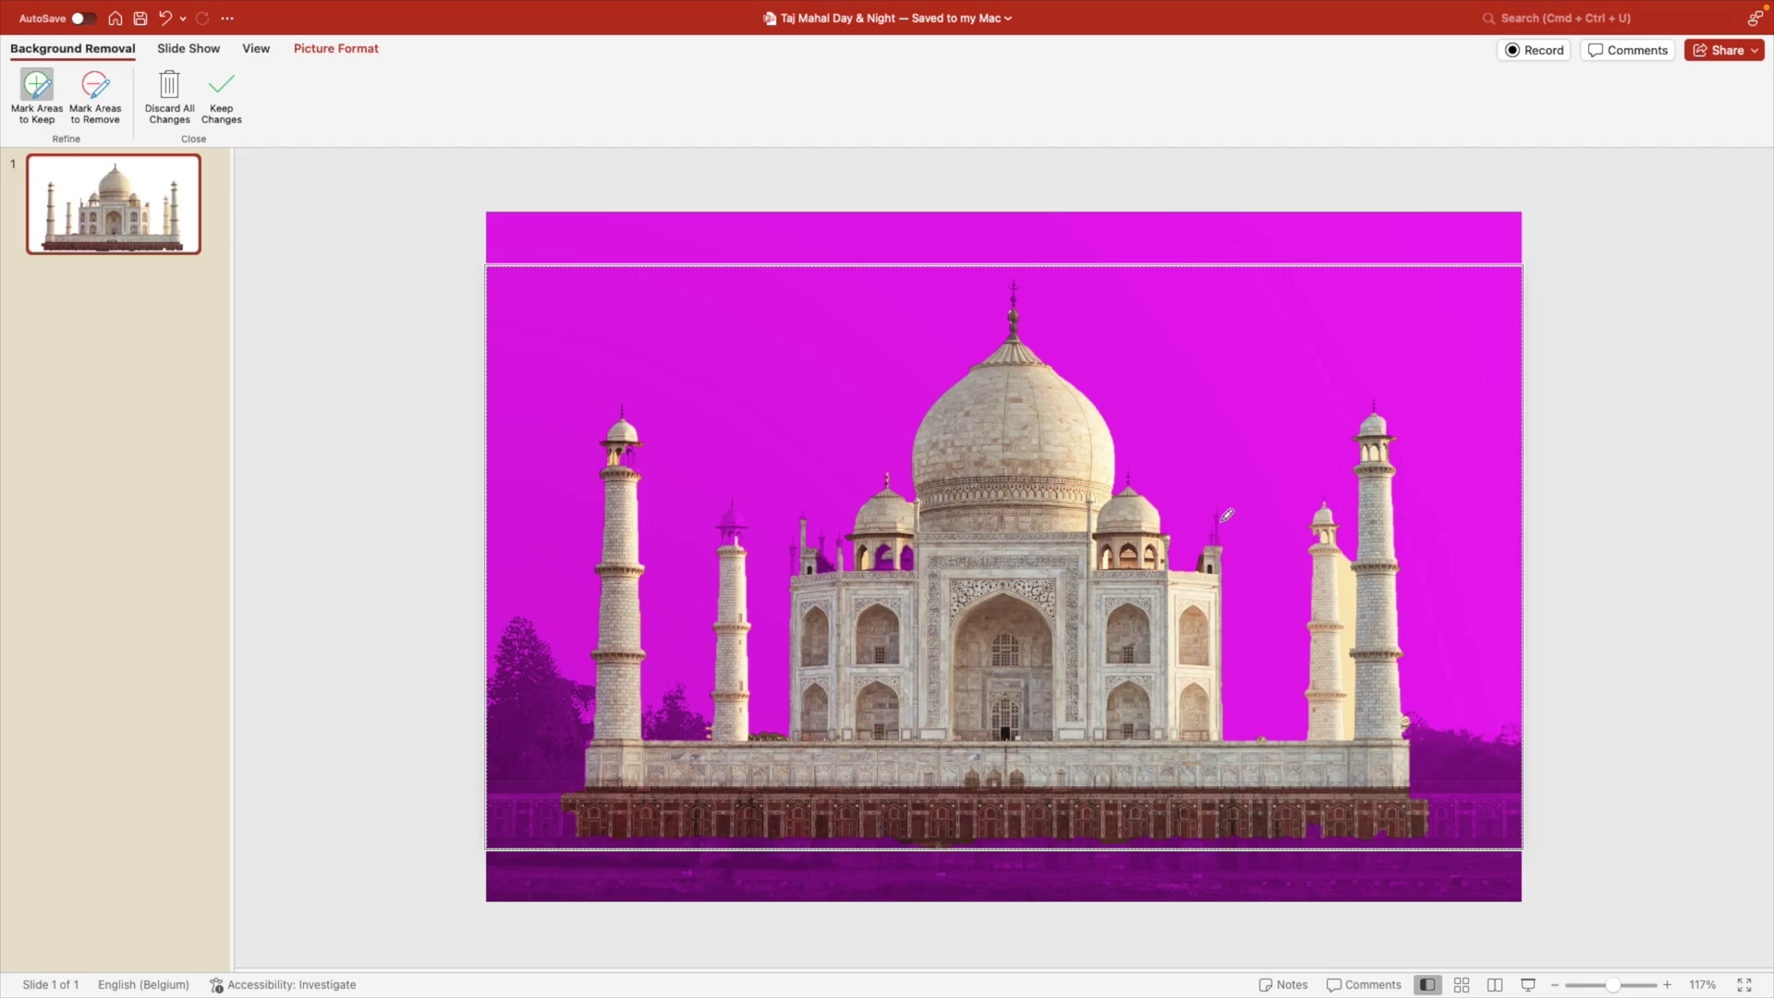
{"action": "left_click_drag", "start_coordinate": [1223, 509], "coordinate": [1215, 545]}
{"action": "left_click_drag", "start_coordinate": [733, 502], "coordinate": [732, 522]}
{"action": "left_click", "coordinate": [222, 92]}
{"action": "left_click_drag", "start_coordinate": [990, 576], "coordinate": [1061, 567]}
{"action": "key", "text": "super+z"}
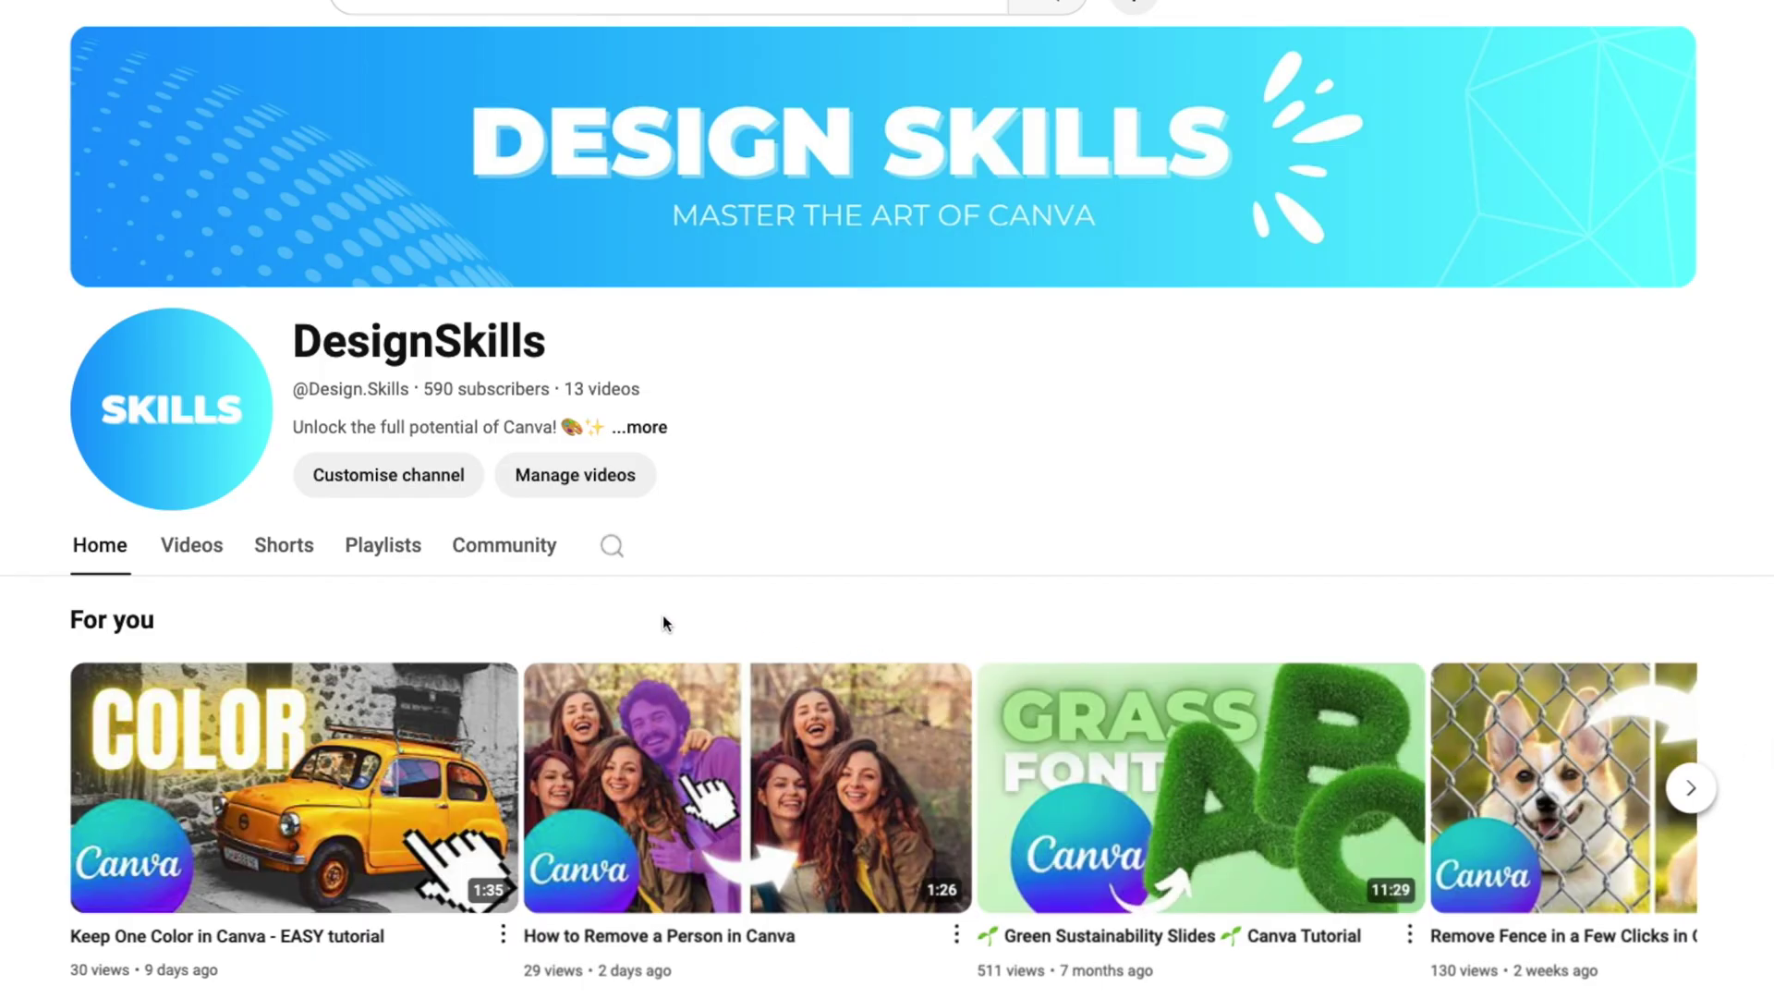
Show the Canva tutorial channel's Videos tab.
{"action": "left_click", "coordinate": [209, 560]}
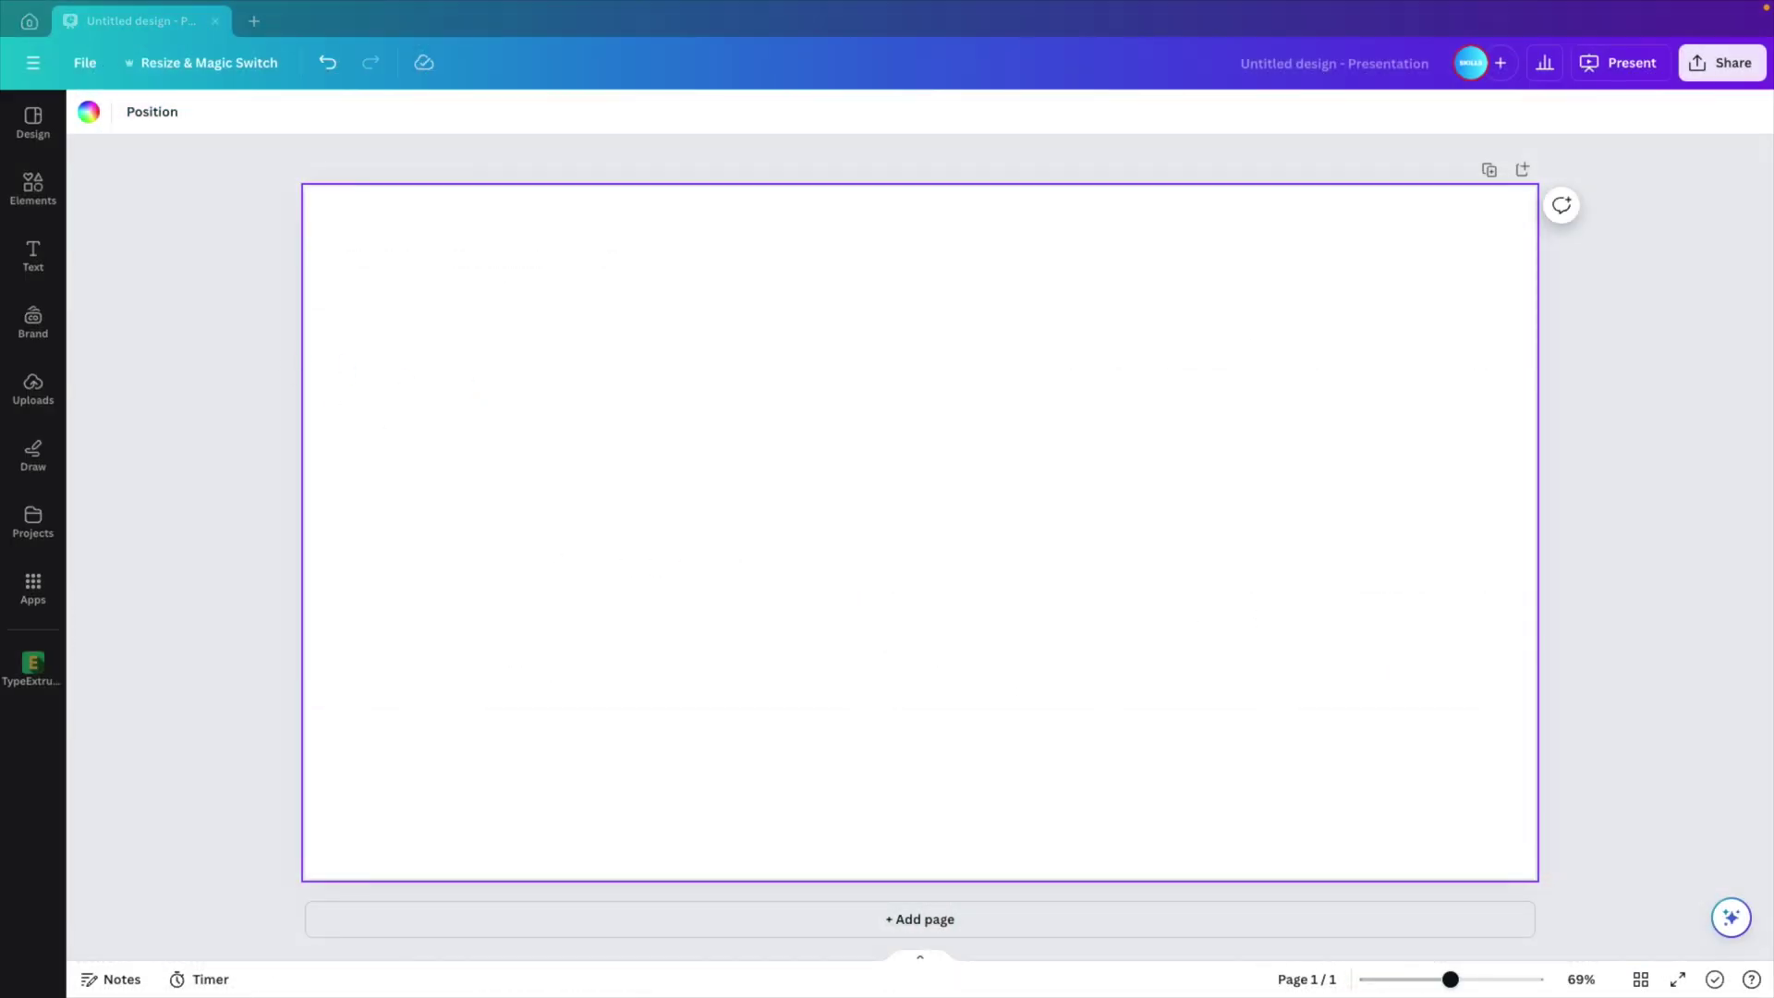
Paste the Taj Mahal photo into Canva and stretch it to fill the page.
{"action": "key", "text": "ctrl+v"}
{"action": "left_click_drag", "start_coordinate": [560, 282], "coordinate": [277, 168]}
{"action": "left_click_drag", "start_coordinate": [1277, 769], "coordinate": [1535, 942]}
Remove the photo's sky with Edit image > BG Remover, undoing a stray move.
{"action": "left_click", "coordinate": [113, 112]}
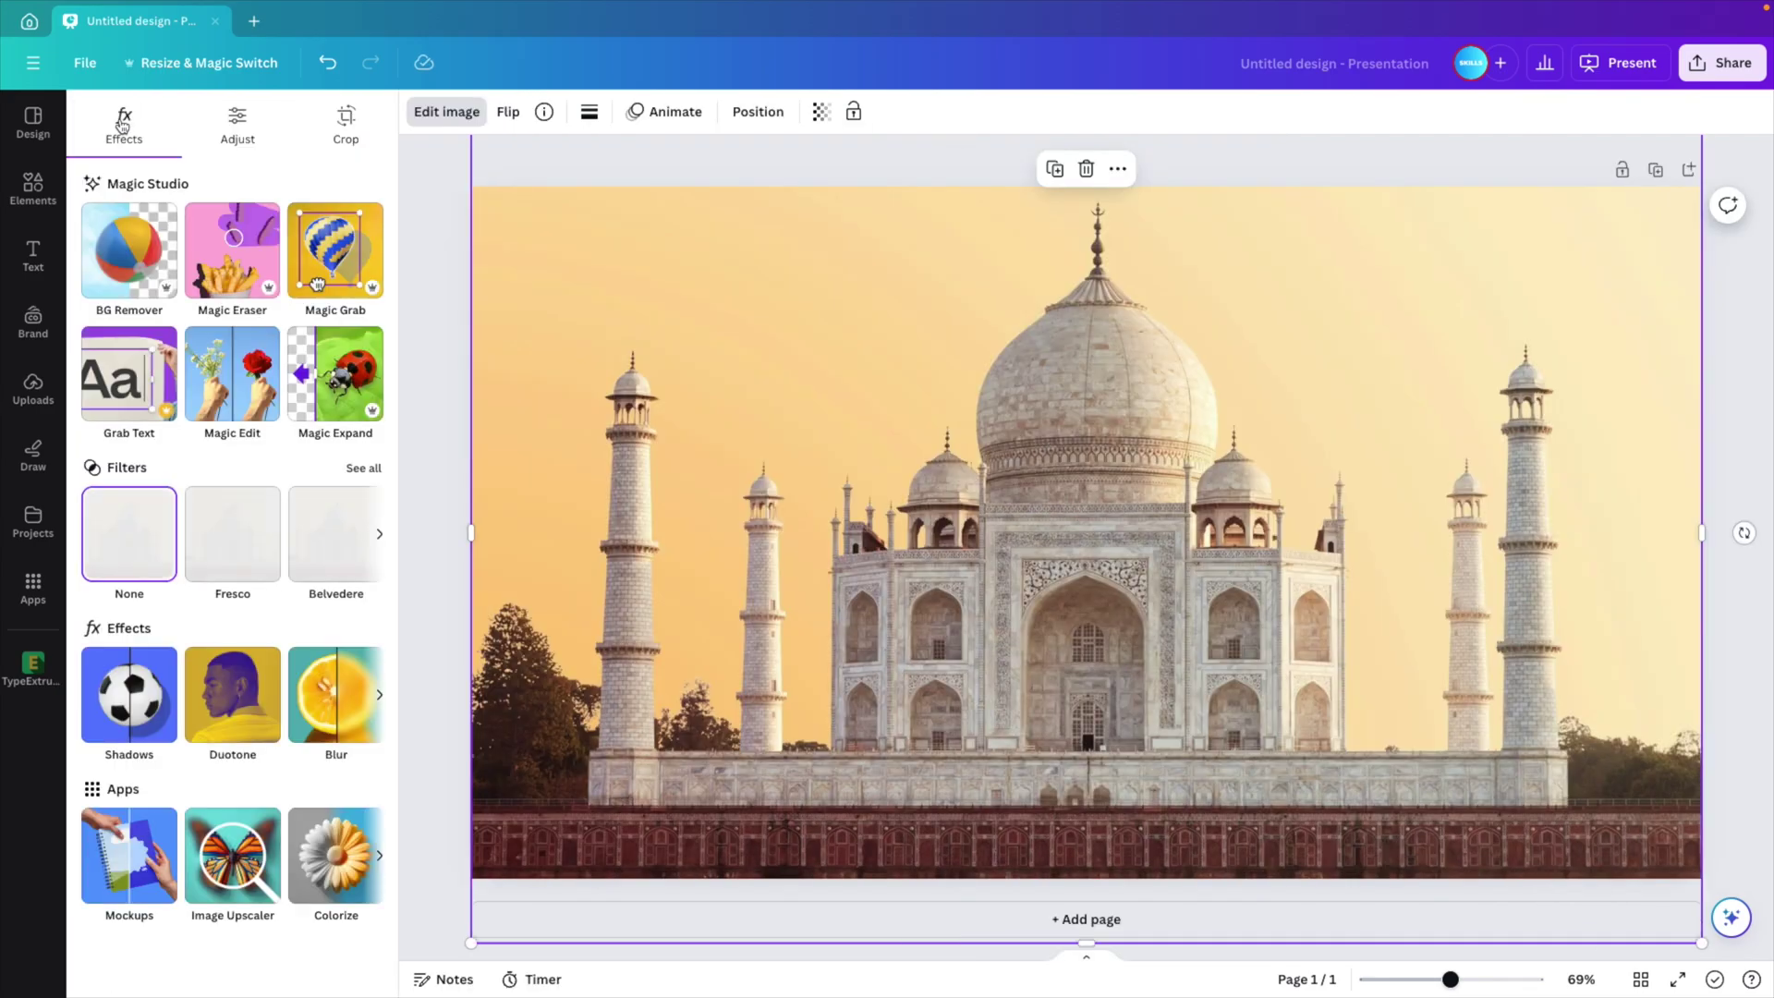
{"action": "left_click", "coordinate": [125, 270]}
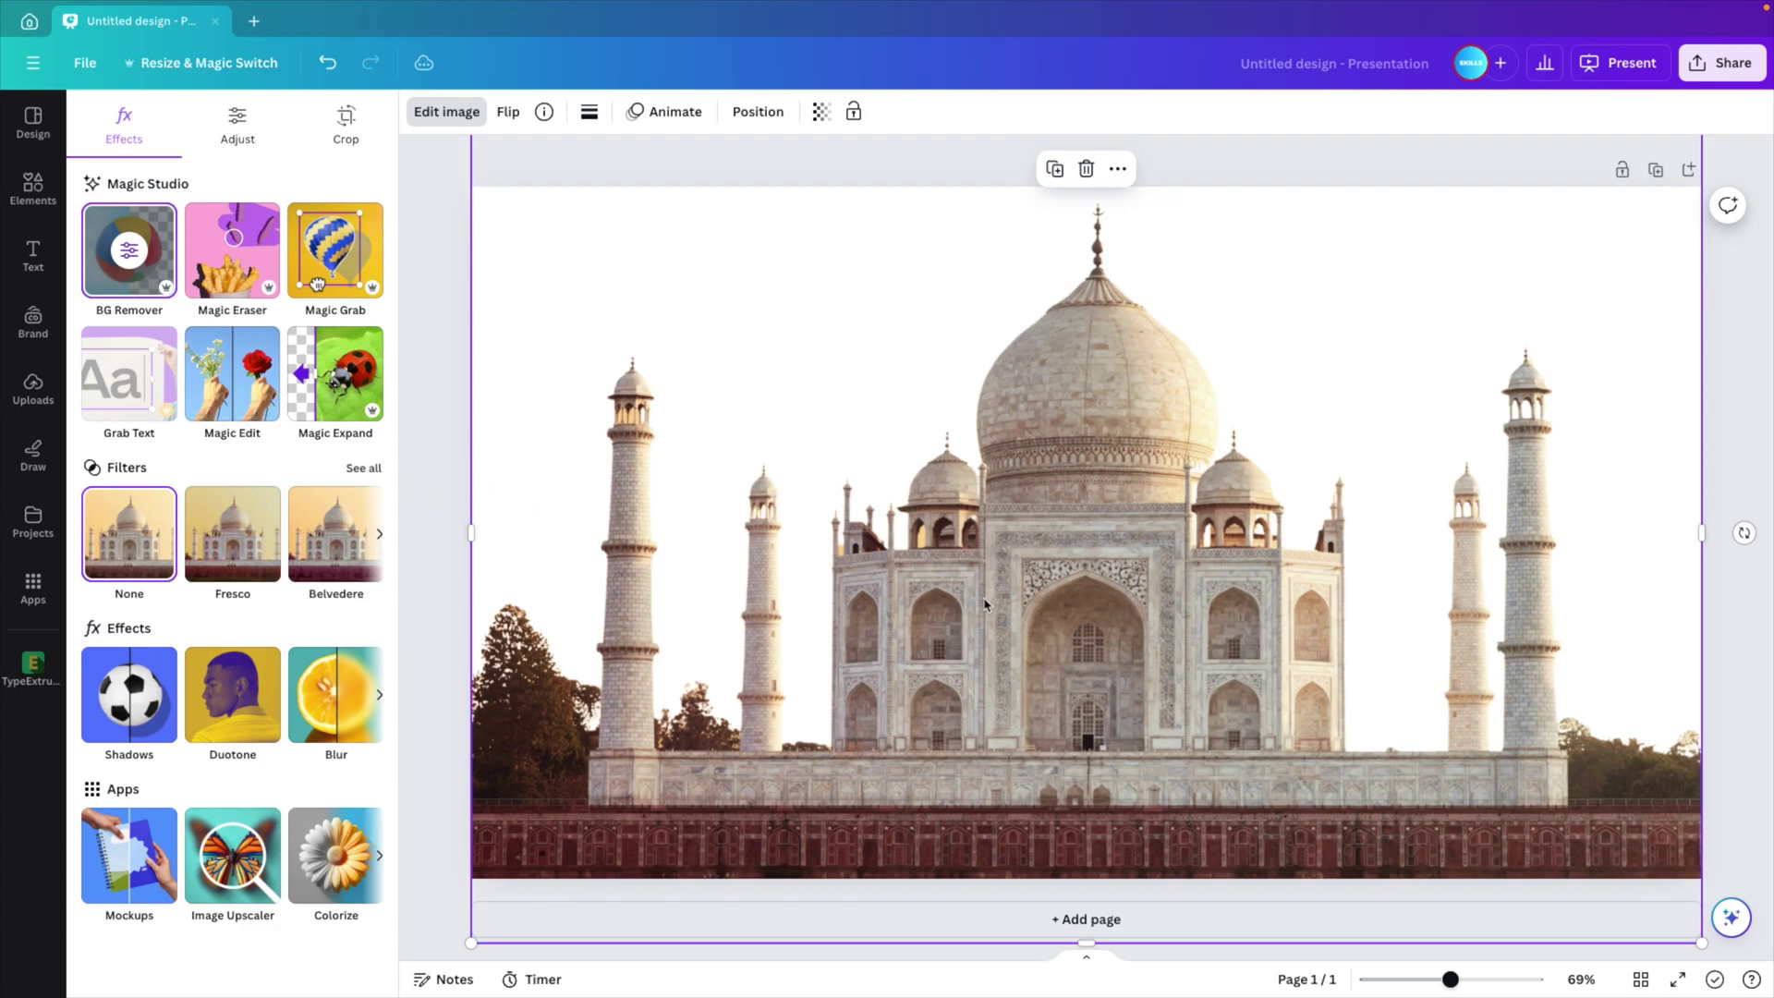
{"action": "scroll", "coordinate": [984, 605], "scroll_direction": "down", "scroll_amount": 3}
{"action": "left_click_drag", "start_coordinate": [984, 605], "coordinate": [1006, 531]}
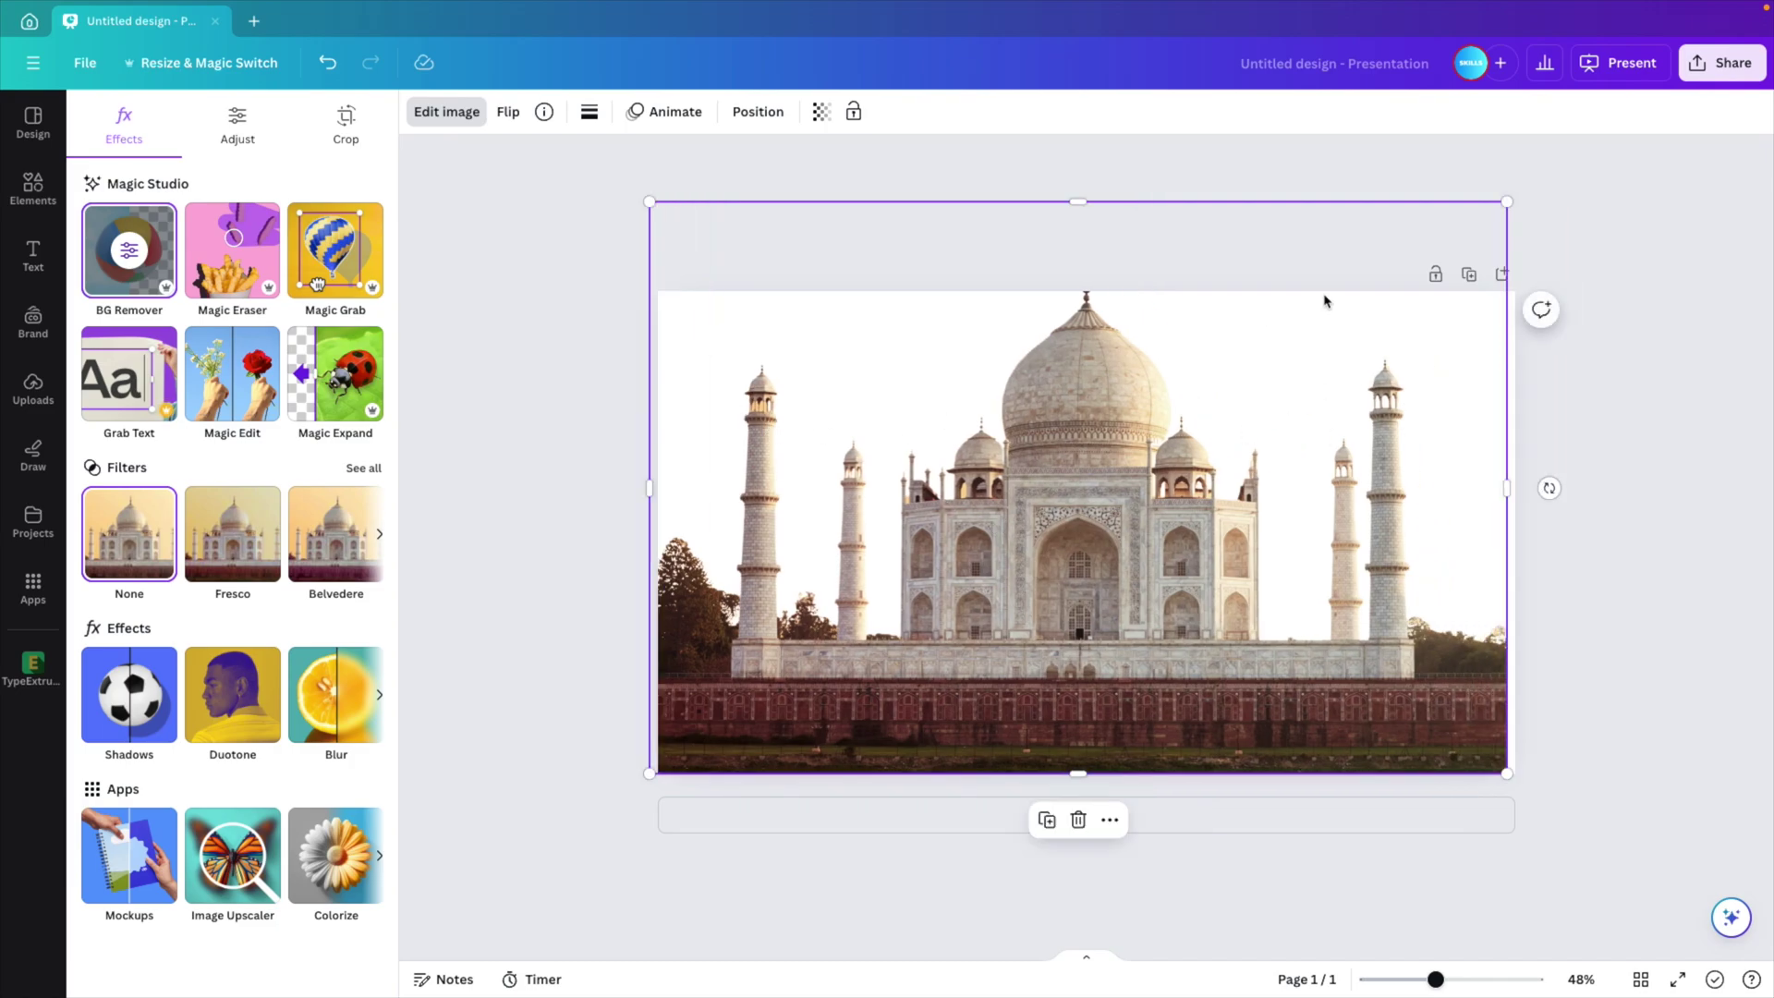
{"action": "key", "text": "ctrl+z"}
{"action": "key", "text": "ctrl+z"}
{"action": "scroll", "coordinate": [946, 480], "scroll_direction": "up", "scroll_amount": 4}
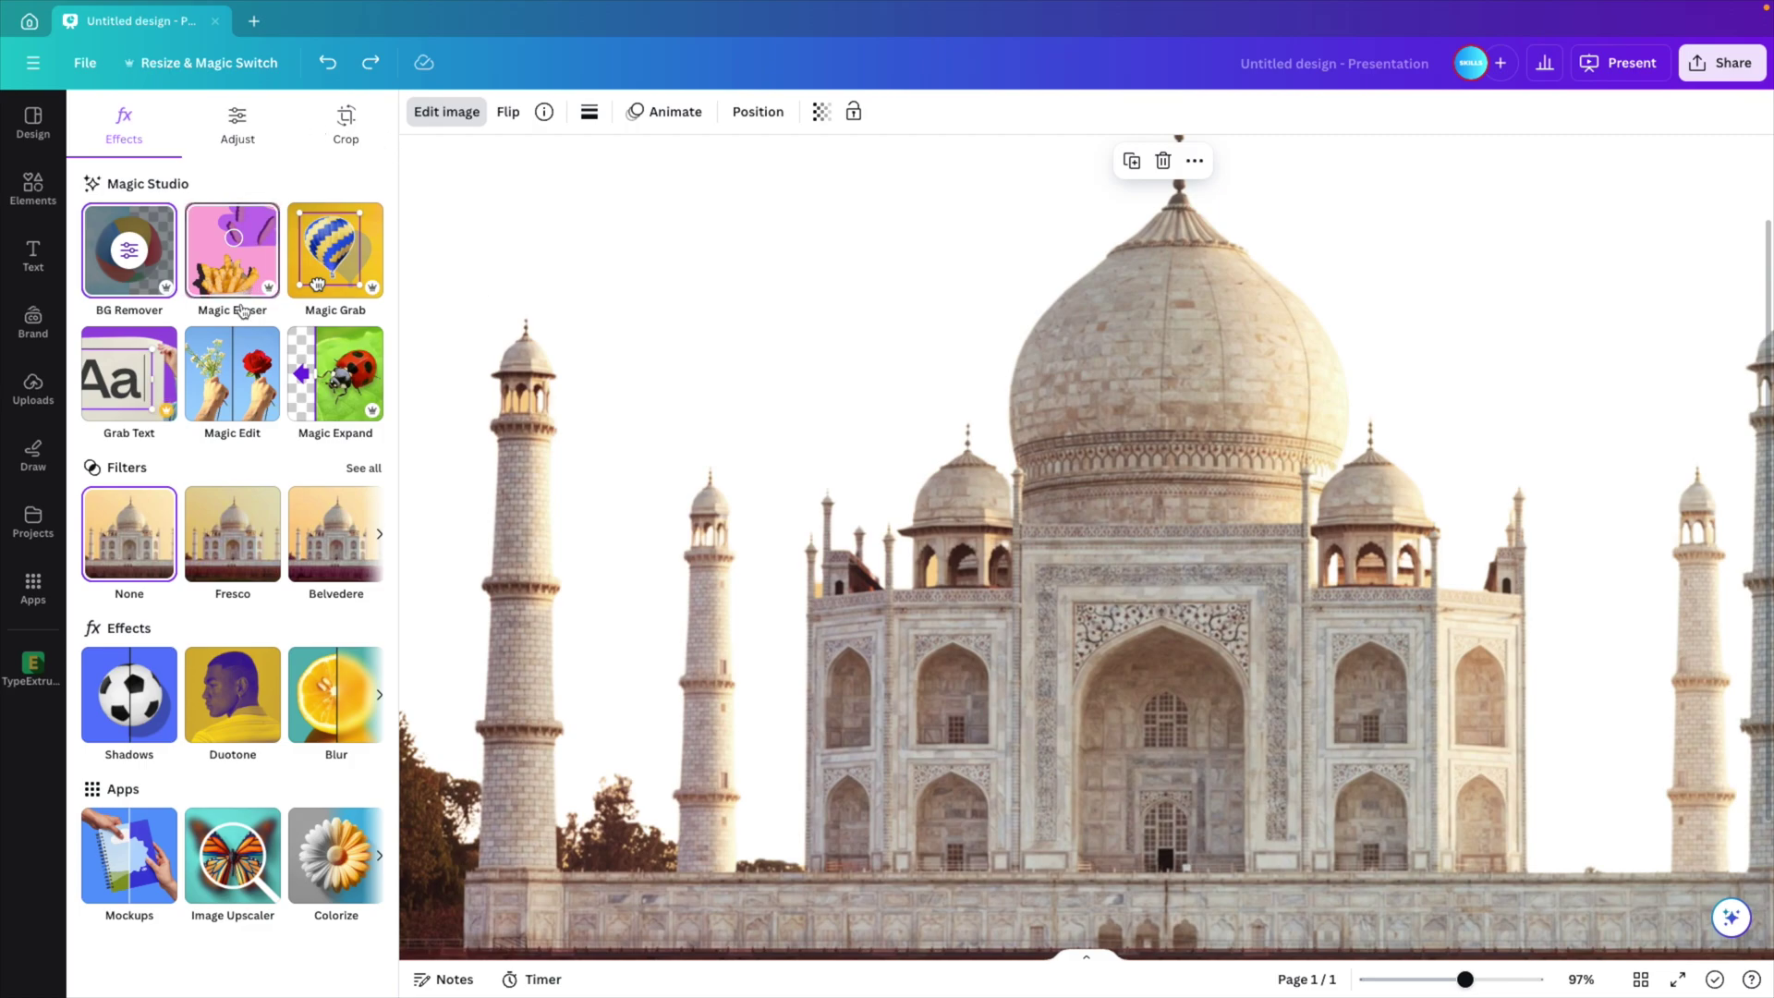
Erase the leftover sky patches by the left pavilion with Magic Eraser at brush size 1.
{"action": "left_click", "coordinate": [236, 254]}
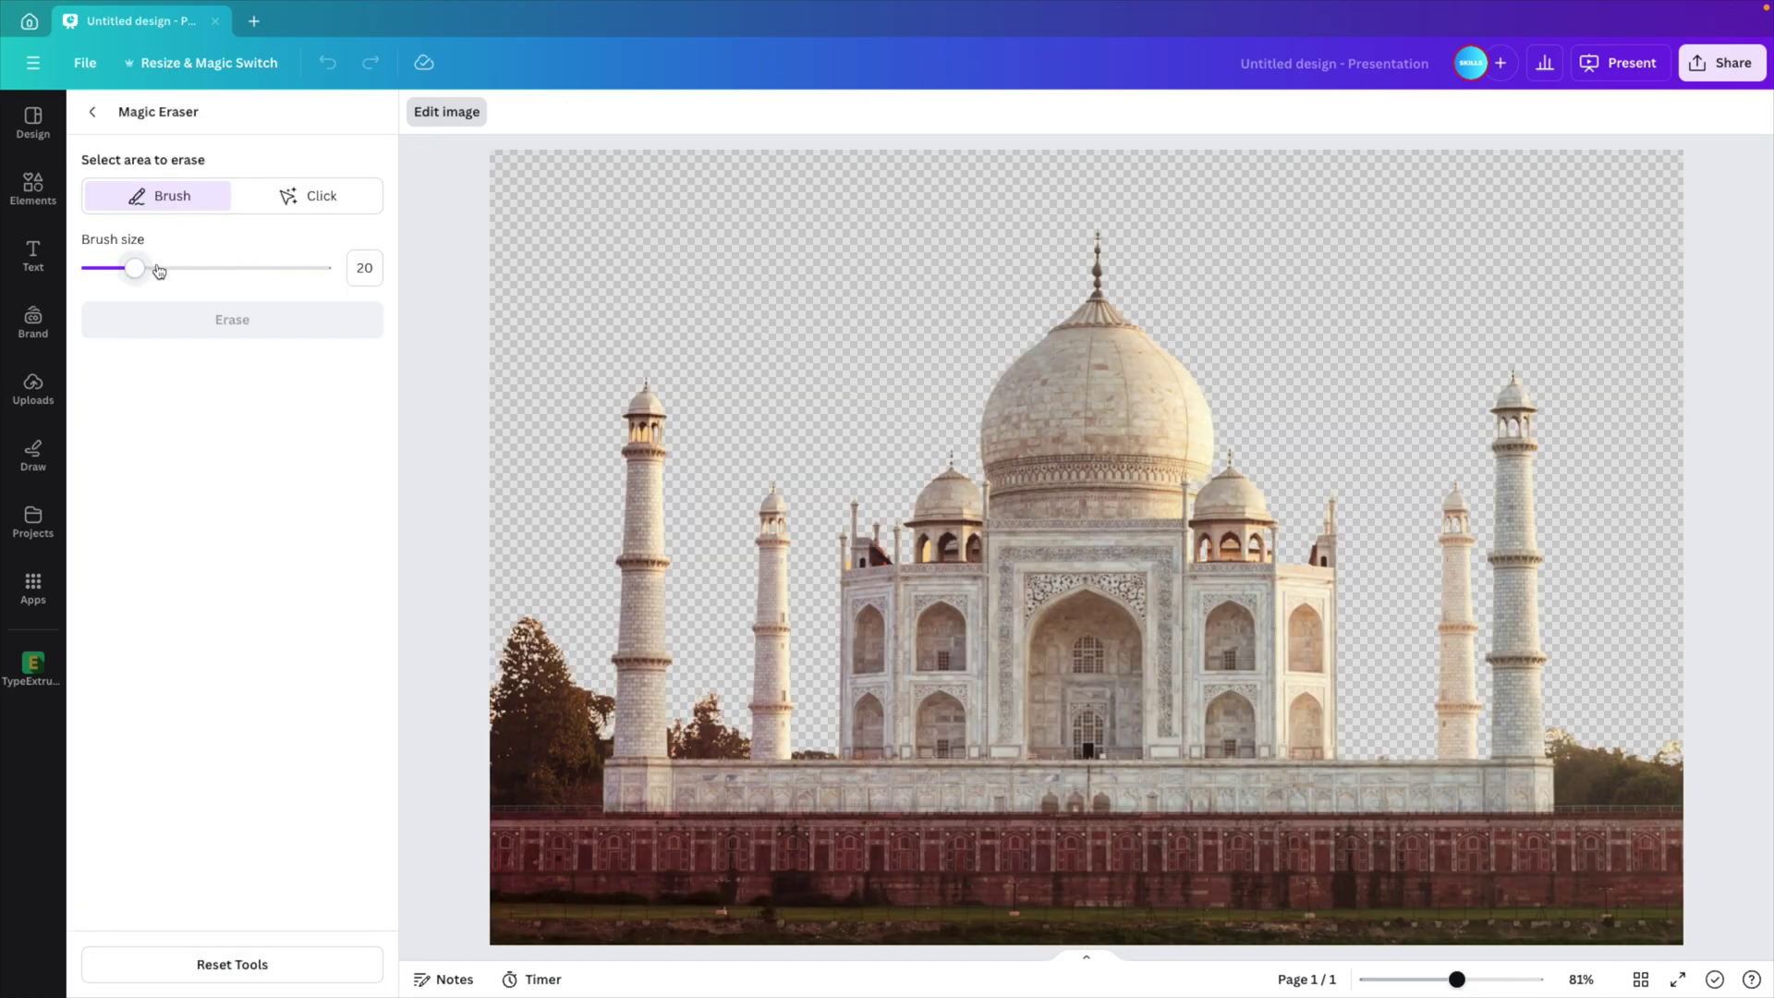
{"action": "left_click_drag", "start_coordinate": [127, 277], "coordinate": [98, 268]}
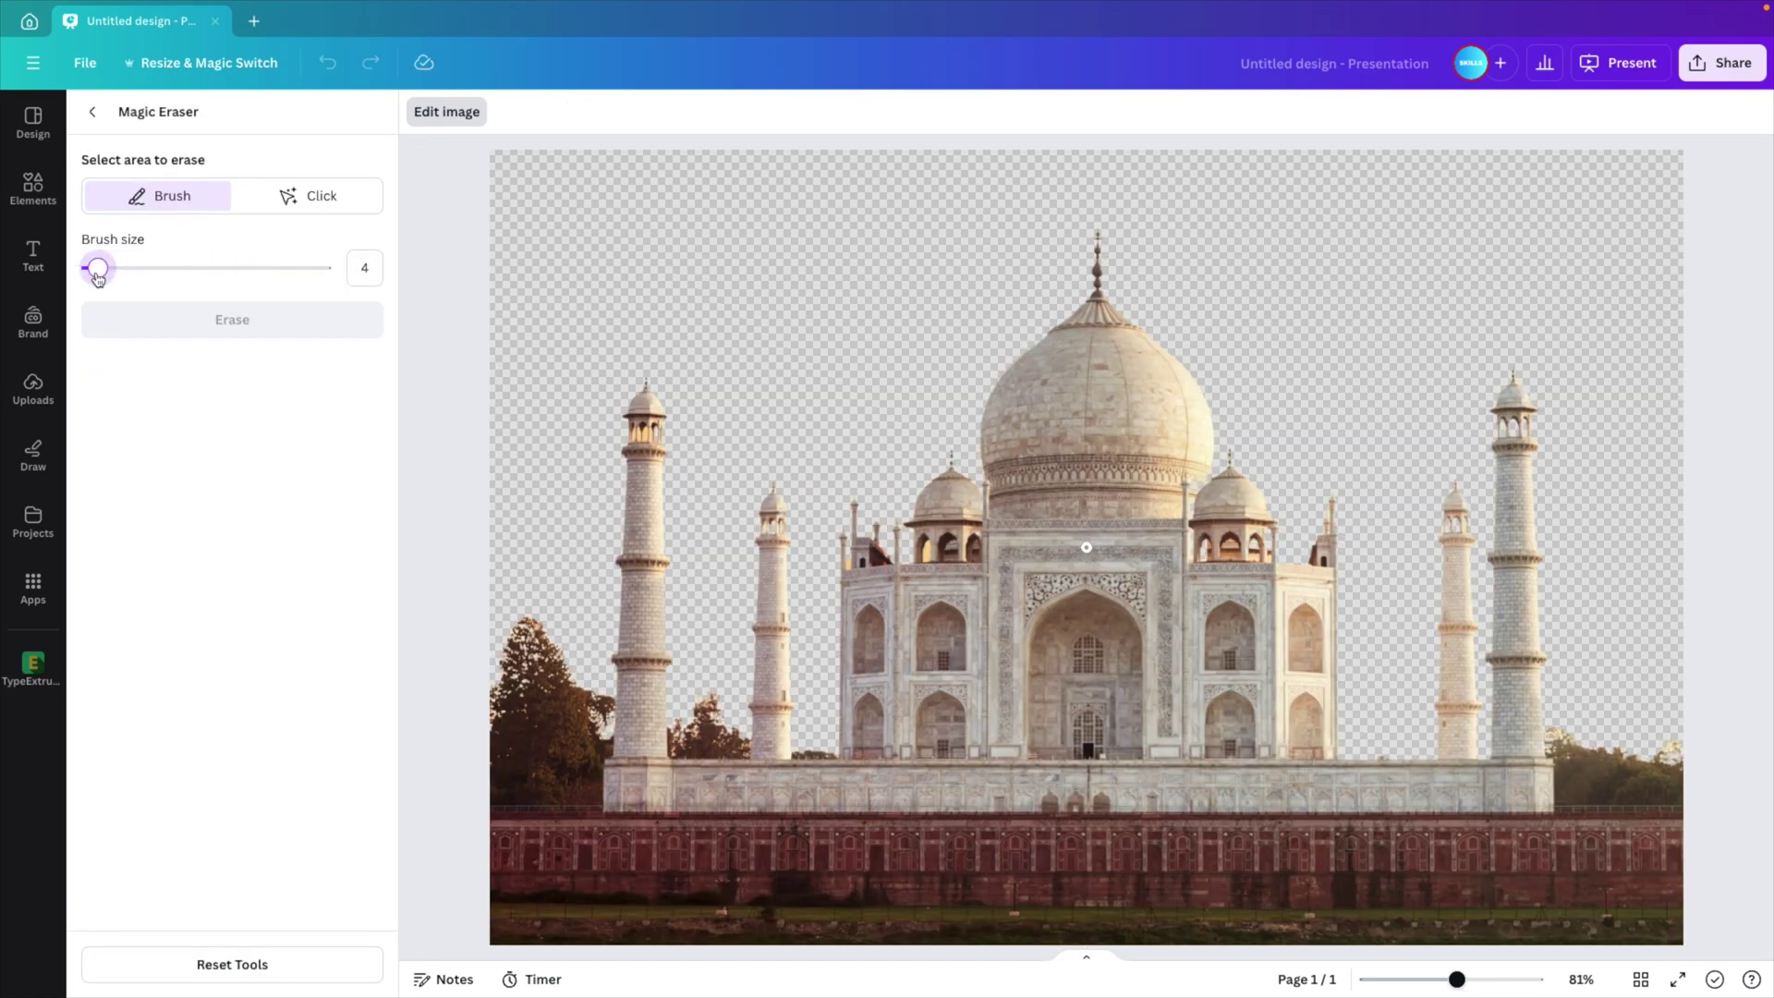
{"action": "scroll", "coordinate": [901, 549], "scroll_direction": "up", "scroll_amount": 10}
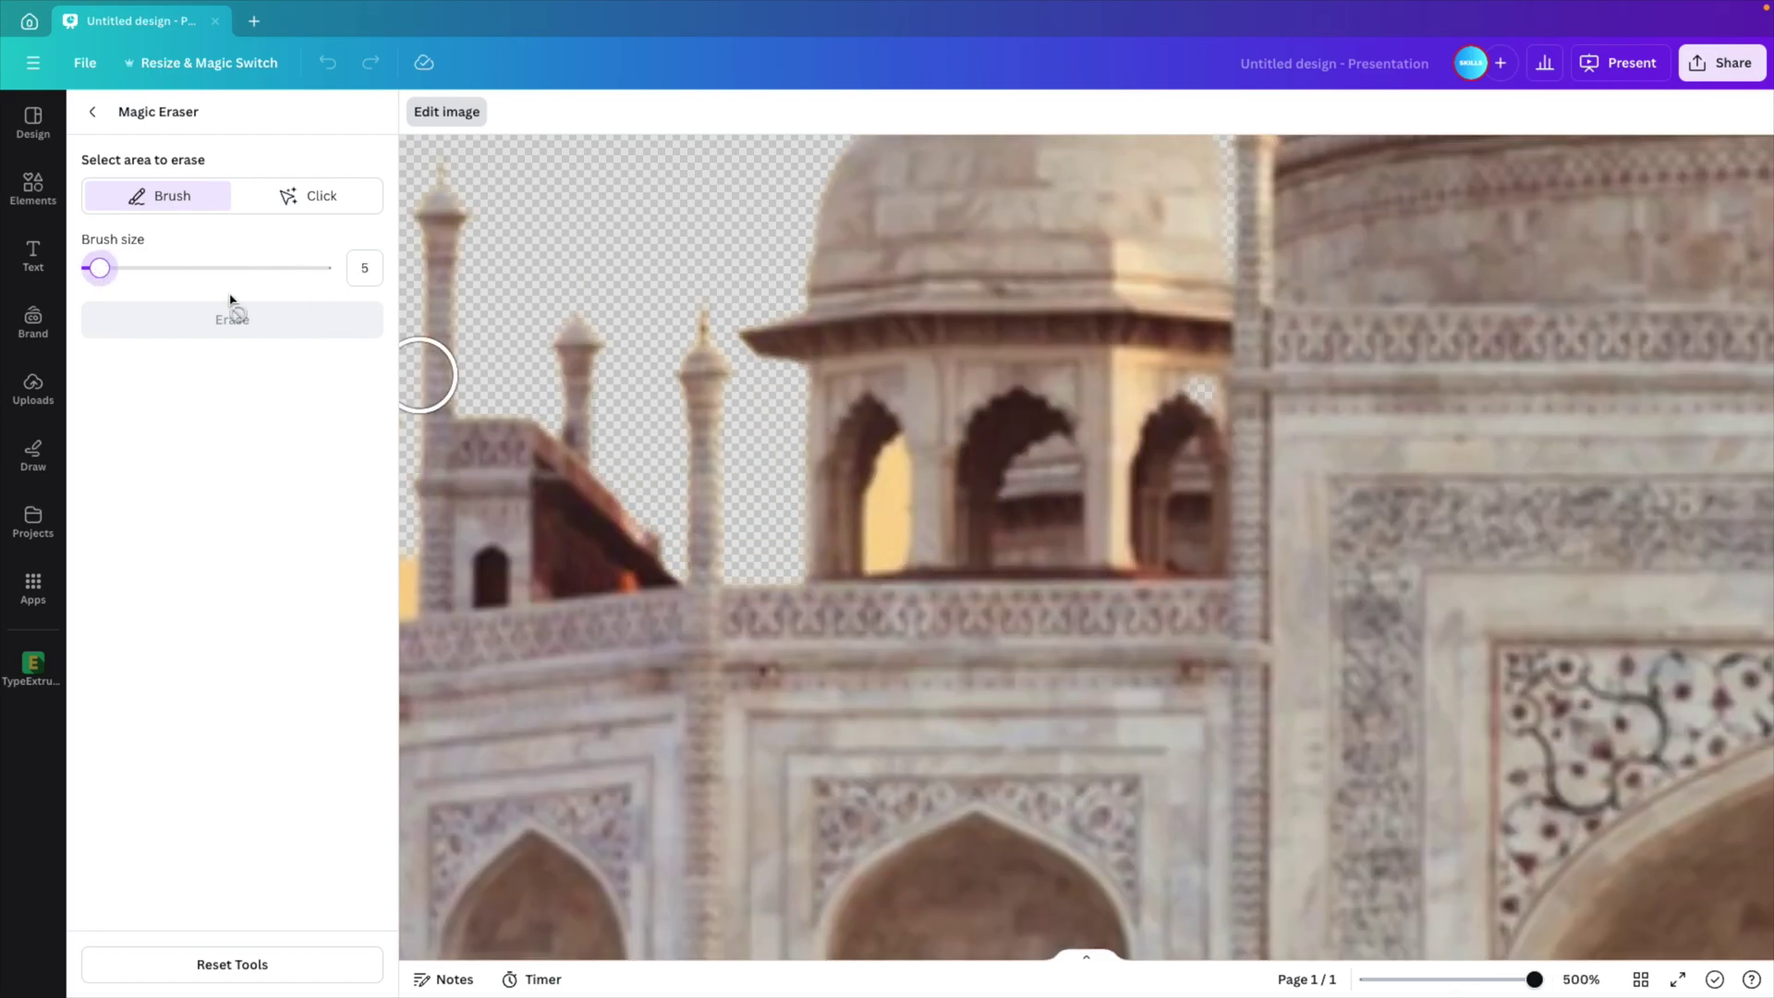
{"action": "left_click_drag", "start_coordinate": [98, 268], "coordinate": [68, 278]}
{"action": "mouse_move", "coordinate": [868, 565]}
{"action": "left_mouse_down"}
{"action": "mouse_move", "coordinate": [891, 459]}
{"action": "mouse_move", "coordinate": [897, 560]}
{"action": "left_mouse_up"}
{"action": "scroll", "coordinate": [898, 559], "scroll_direction": "down", "scroll_amount": 4}
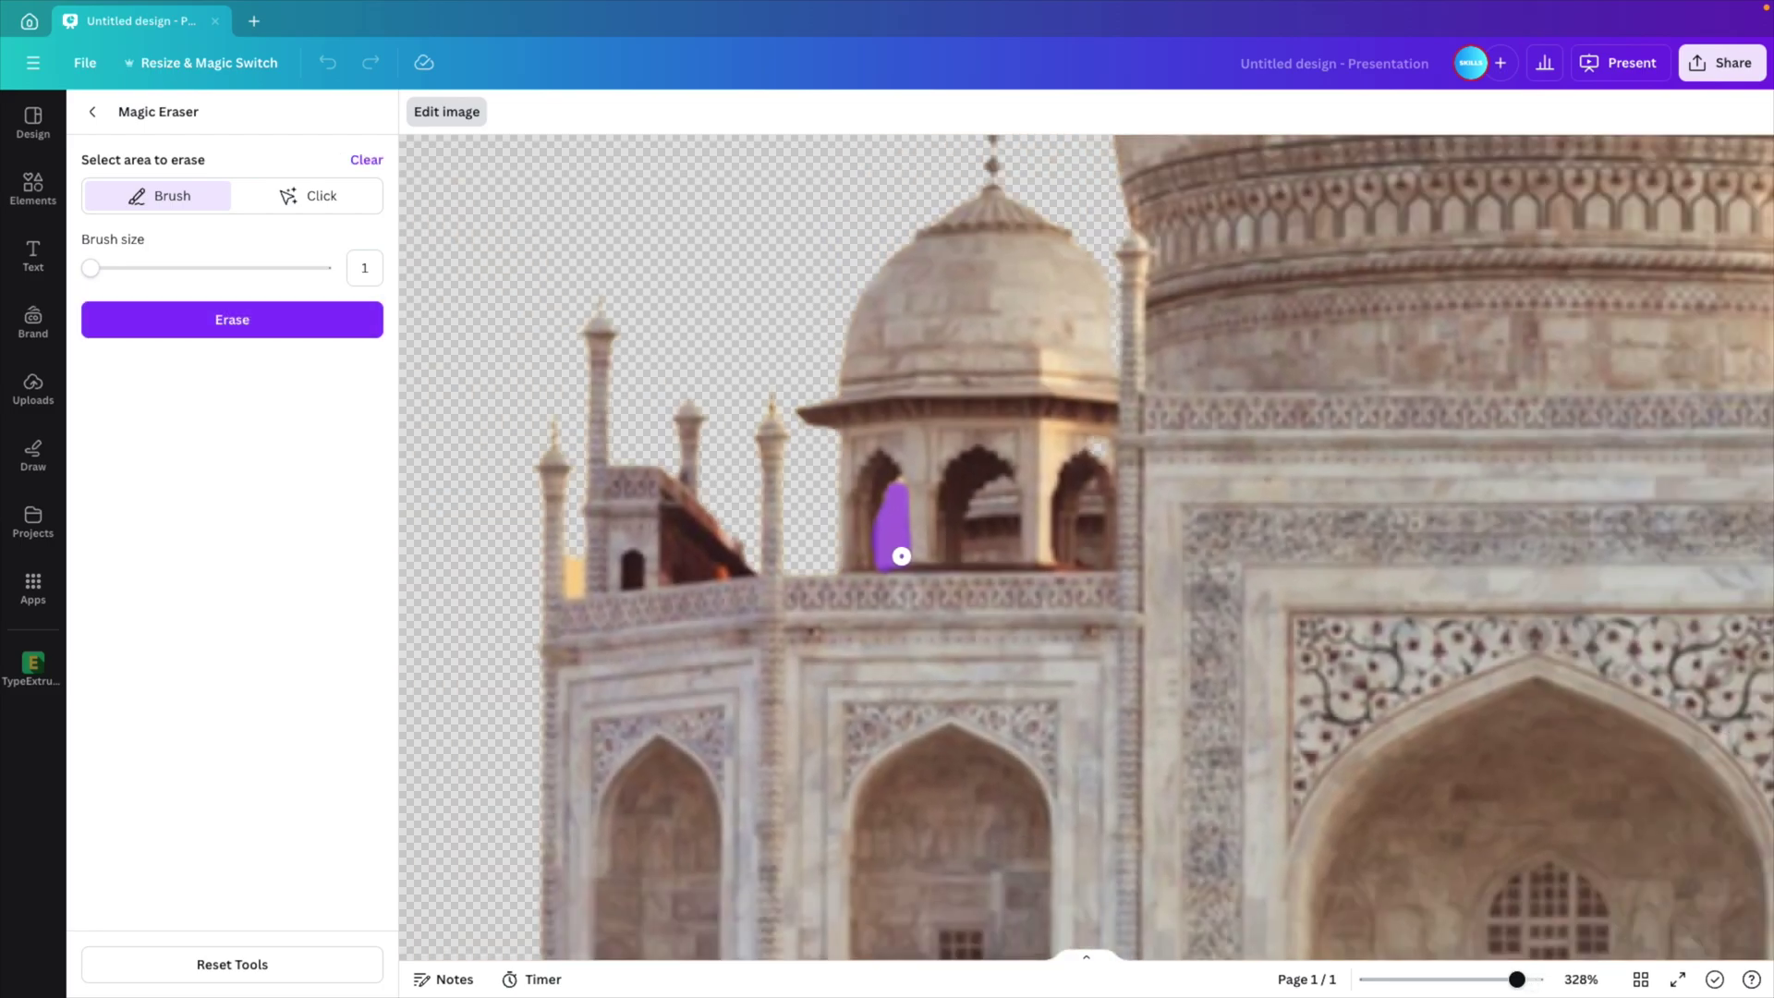
{"action": "left_click_drag", "start_coordinate": [572, 554], "coordinate": [574, 600]}
{"action": "scroll", "coordinate": [1198, 523], "scroll_direction": "down", "scroll_amount": 6}
{"action": "scroll", "coordinate": [1198, 523], "scroll_direction": "down", "scroll_amount": 2}
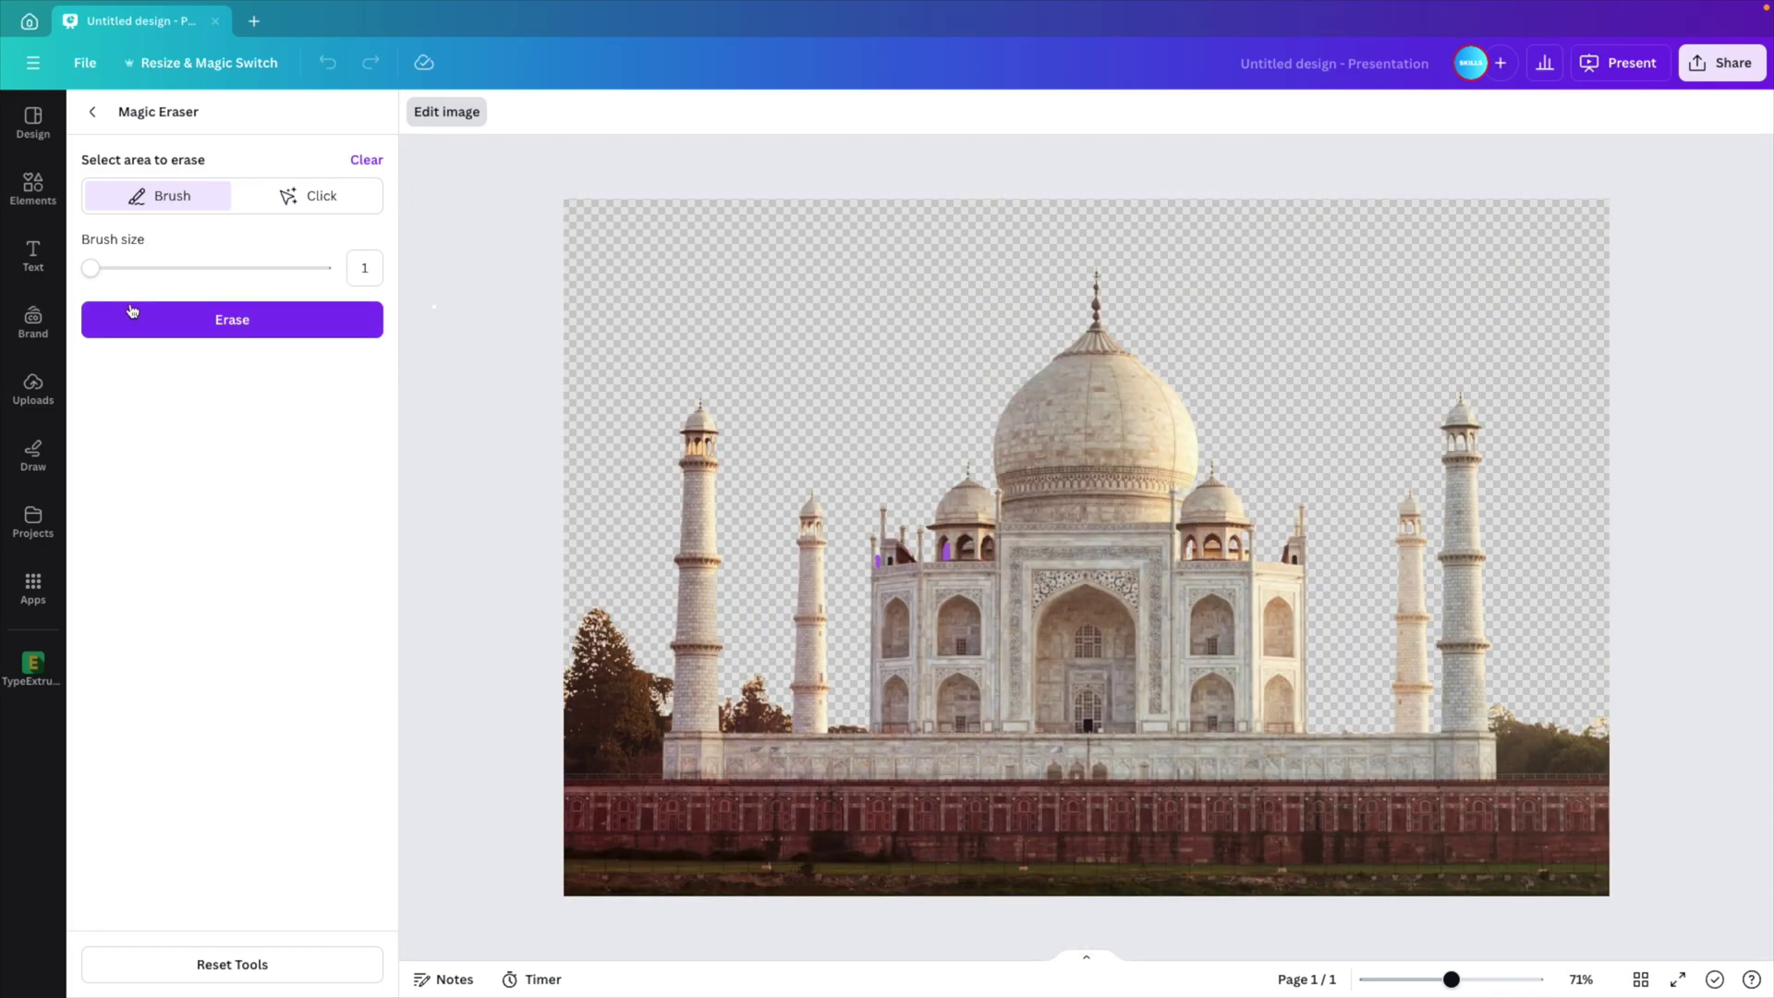
{"action": "left_click", "coordinate": [237, 325]}
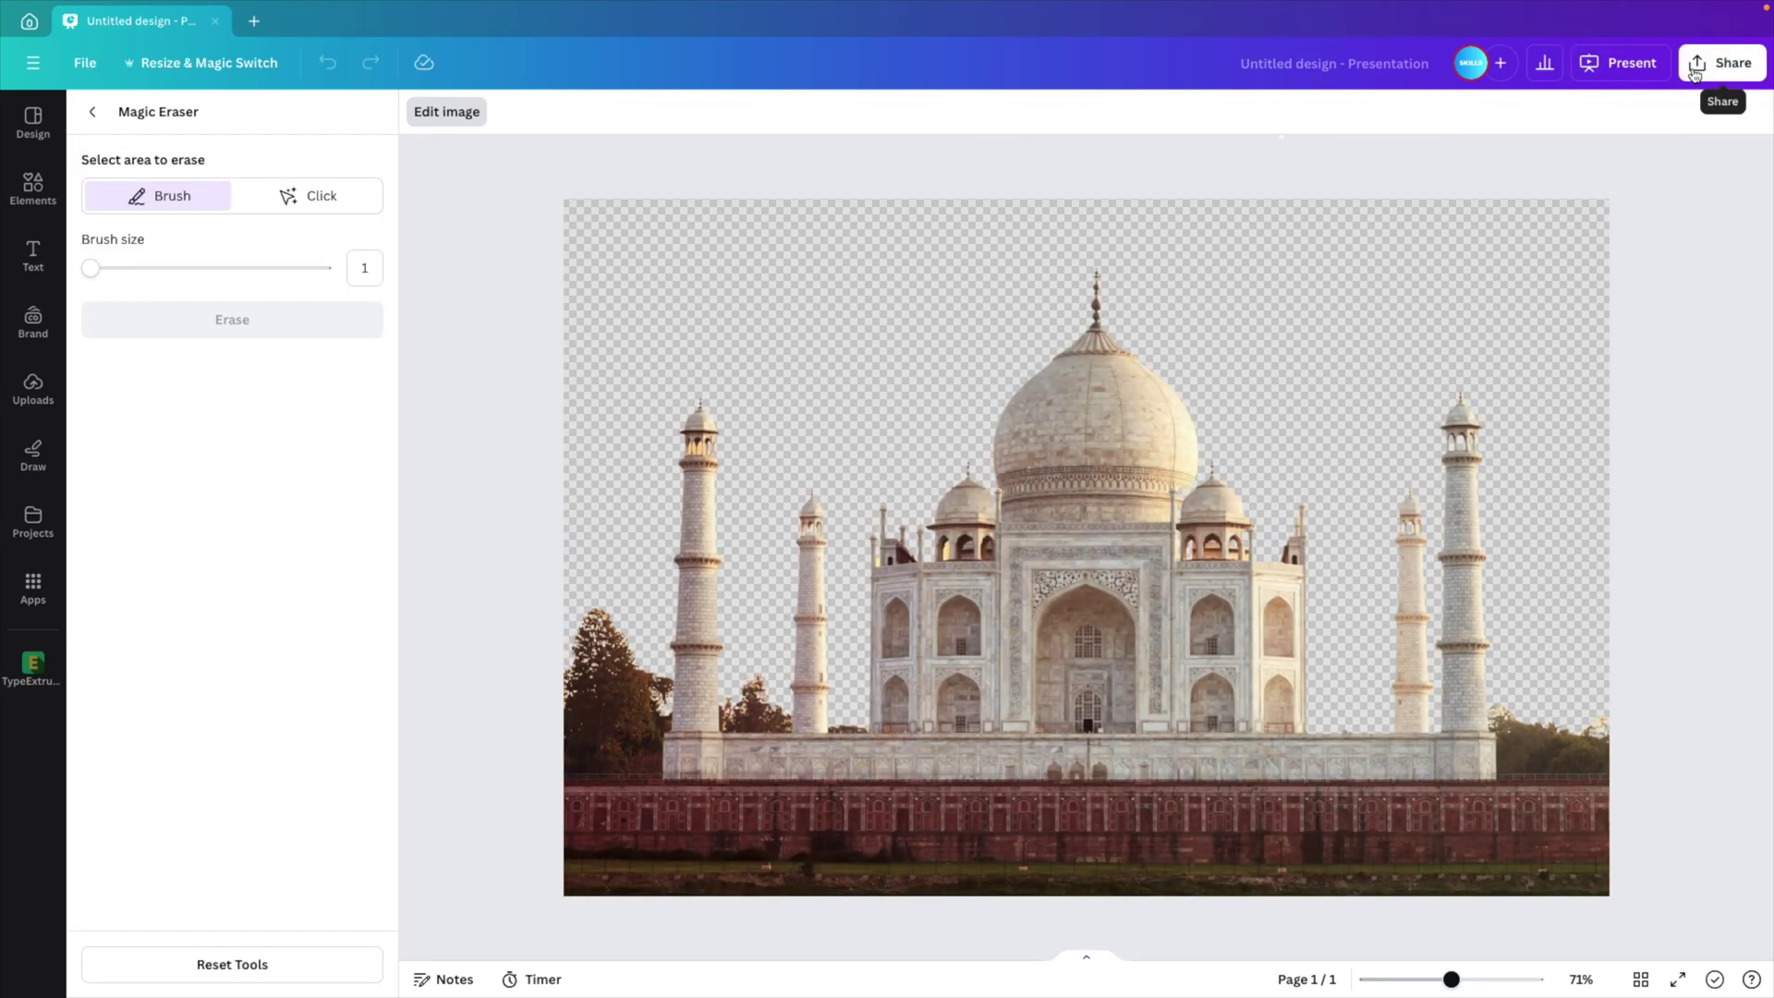
Download the design as a PNG with a transparent background.
{"action": "left_click", "coordinate": [1695, 69]}
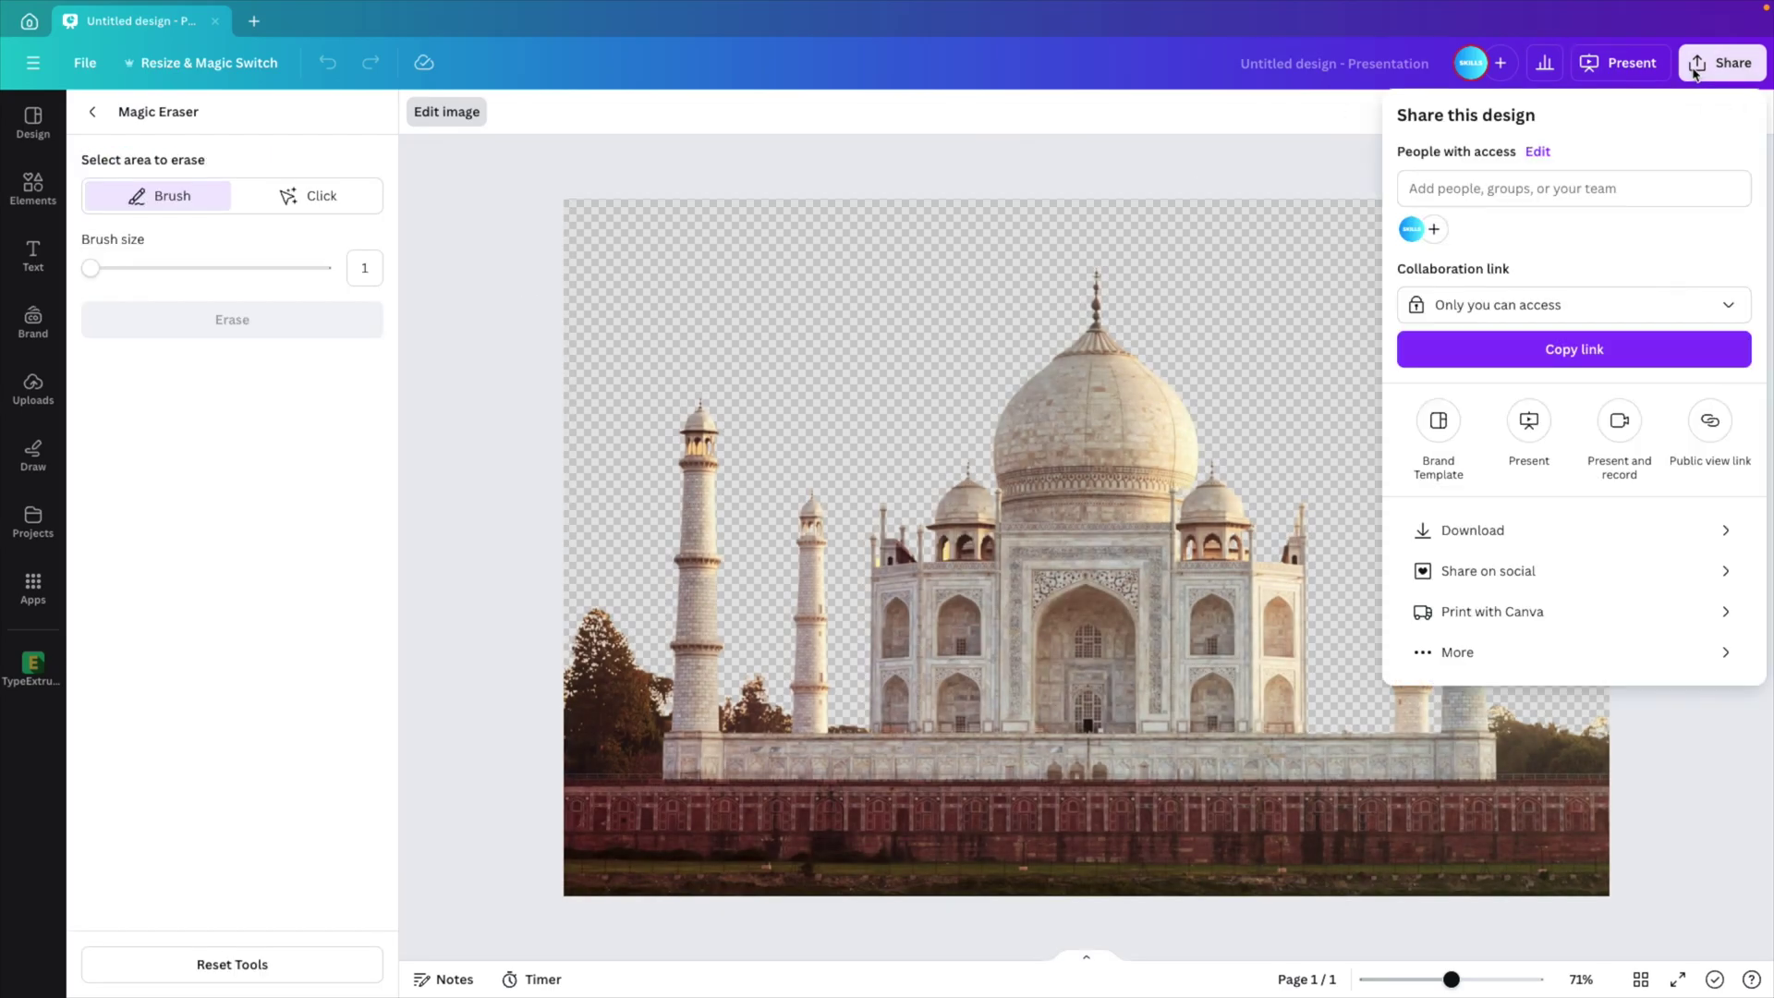
{"action": "left_click", "coordinate": [1597, 541]}
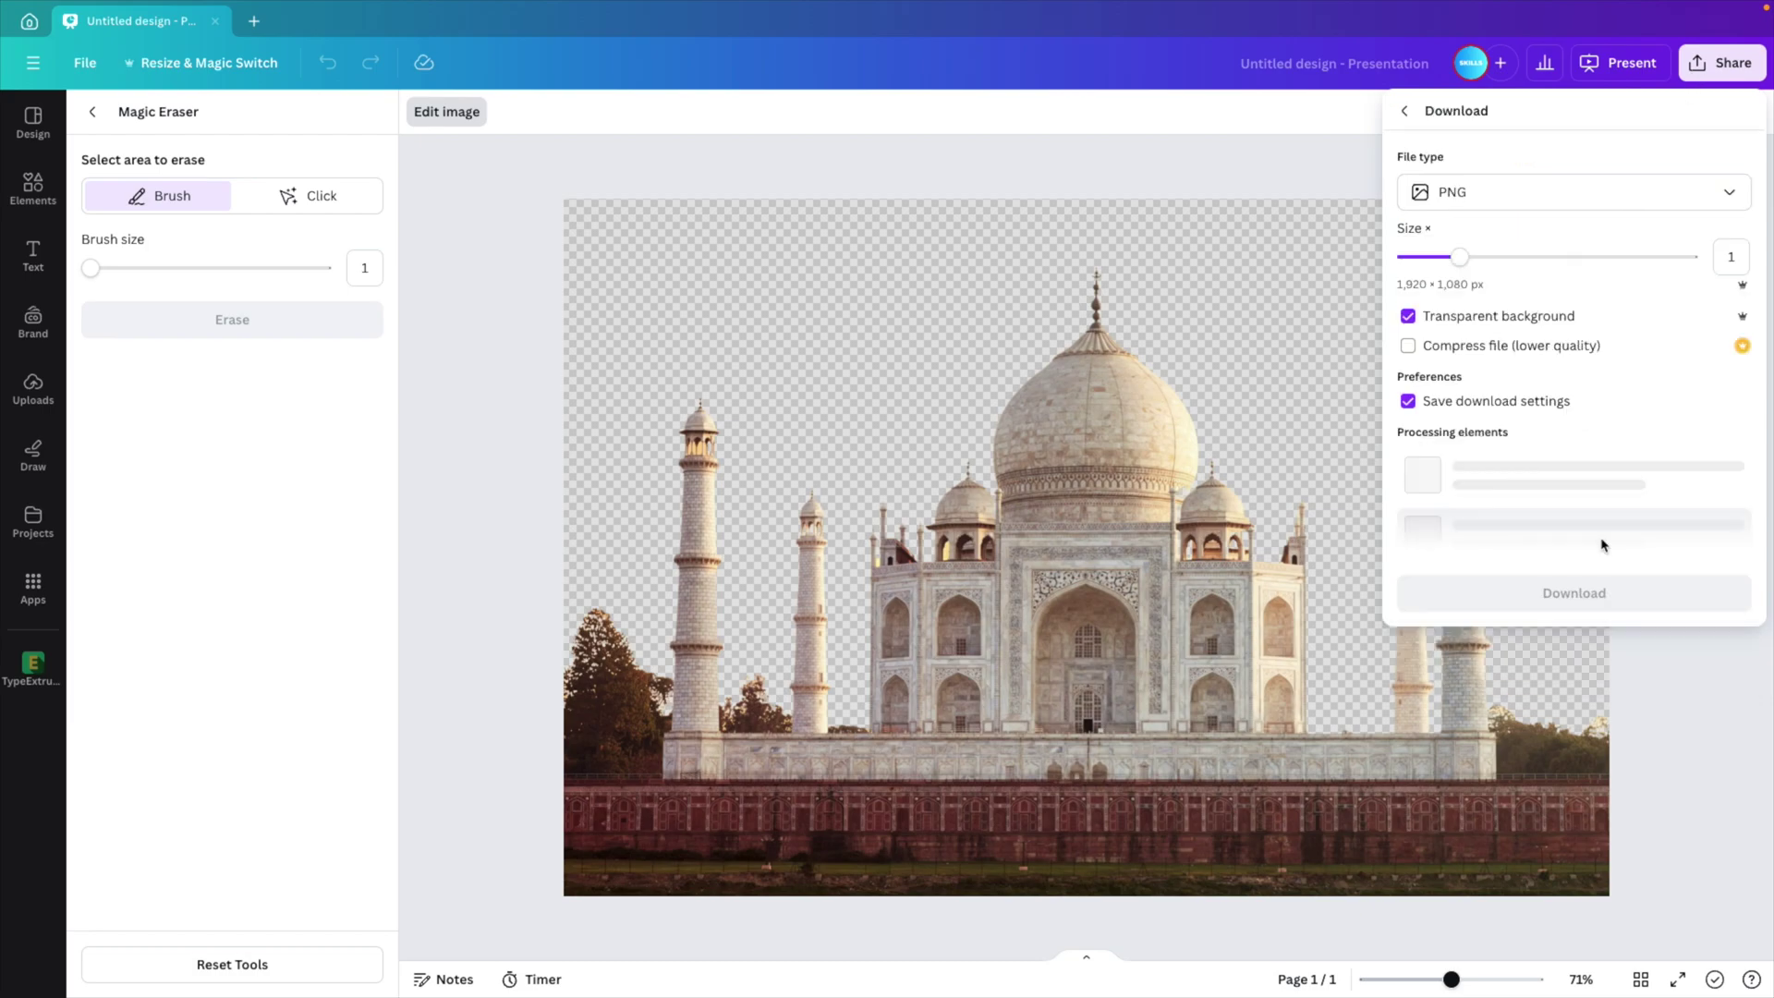
{"action": "left_click", "coordinate": [1500, 192]}
{"action": "left_click", "coordinate": [1511, 155]}
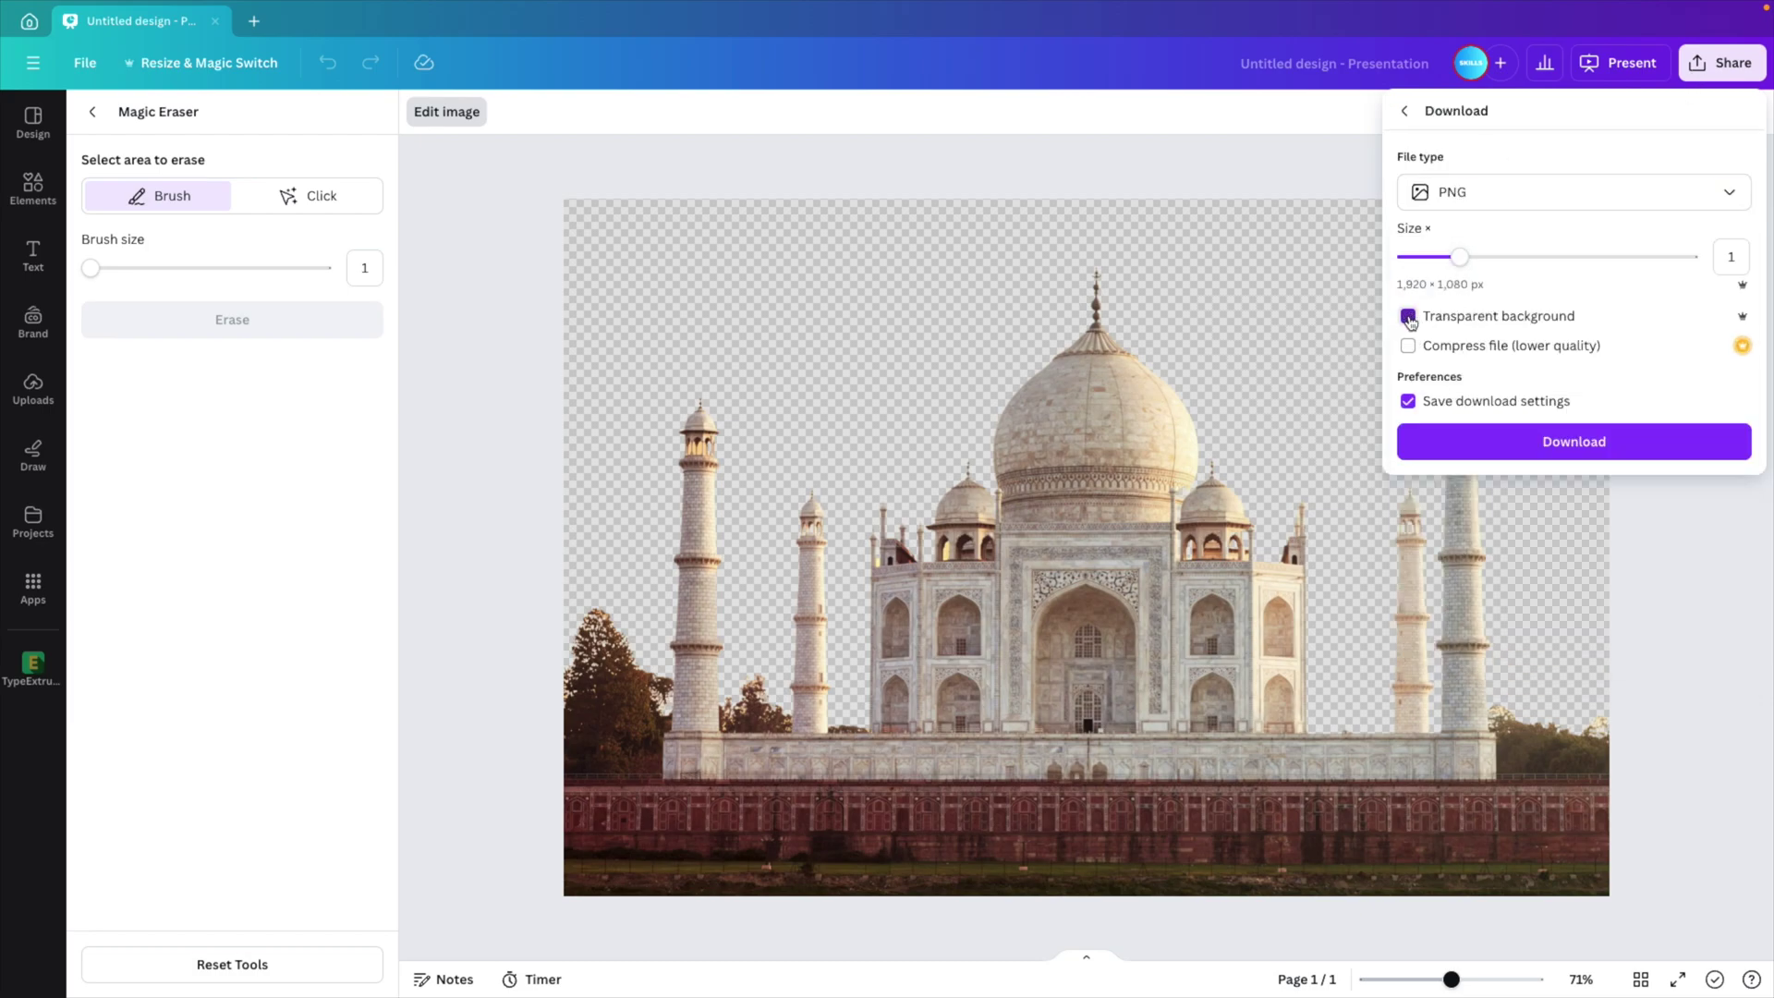
{"action": "left_click", "coordinate": [1410, 318]}
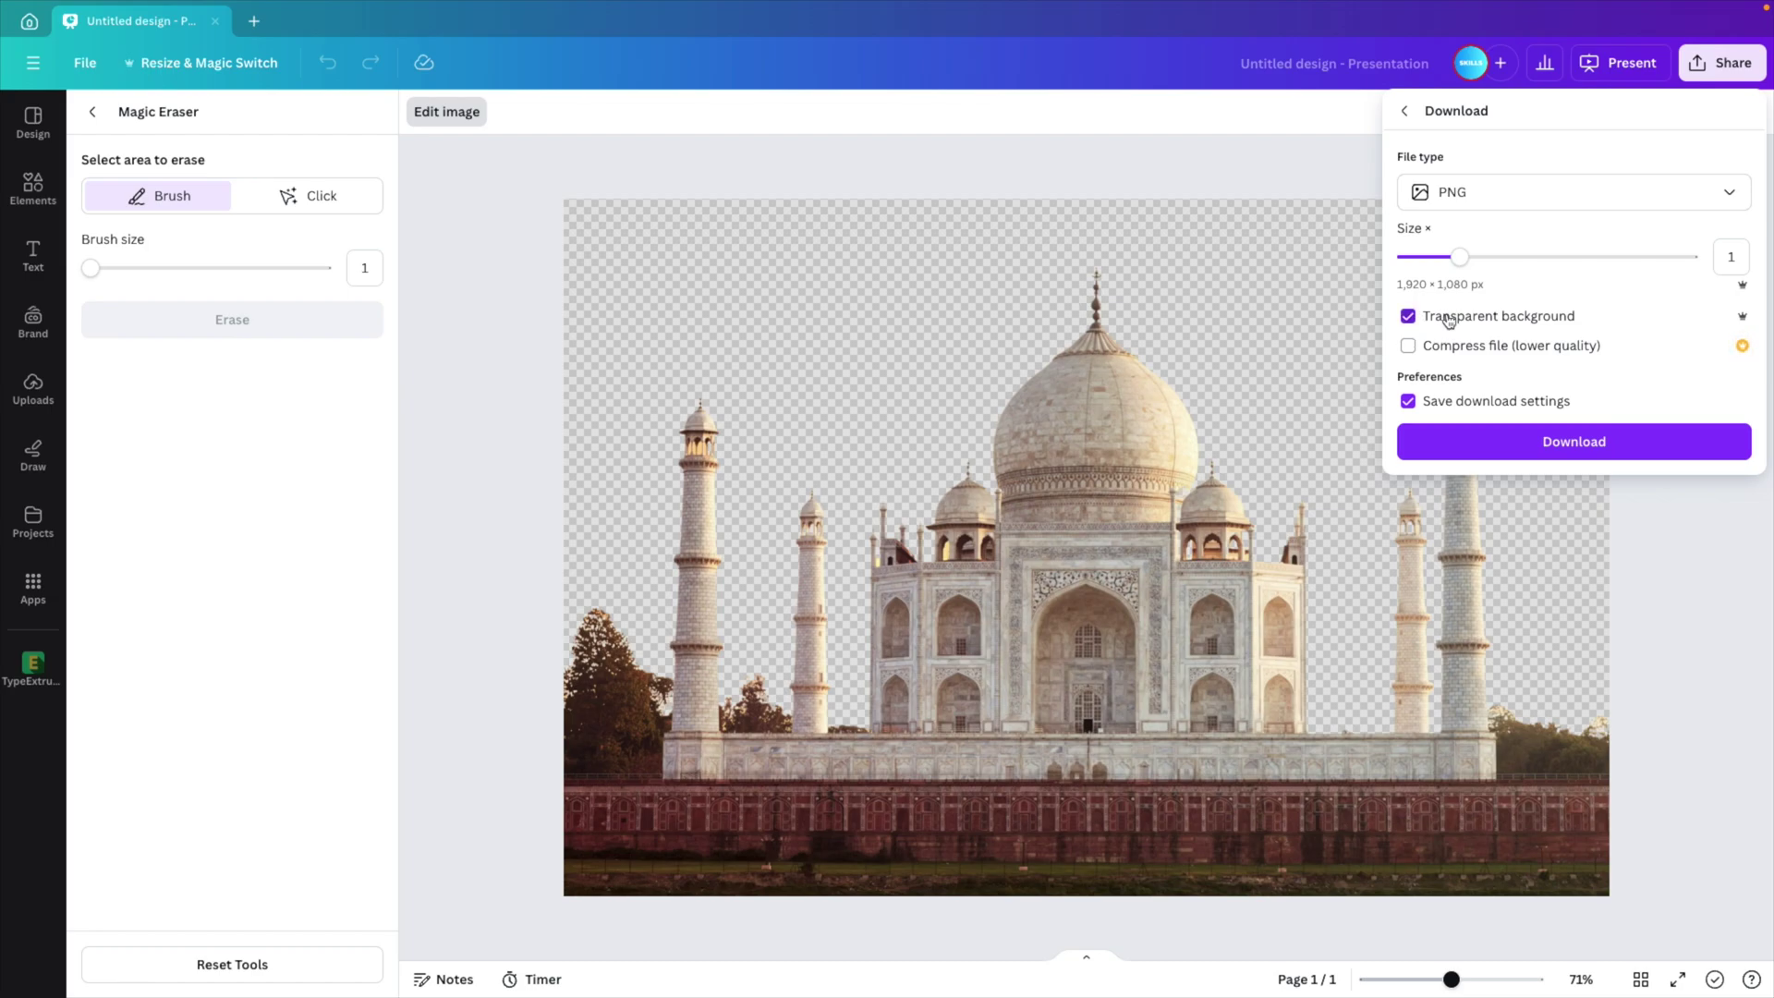
{"action": "left_click", "coordinate": [1566, 445]}
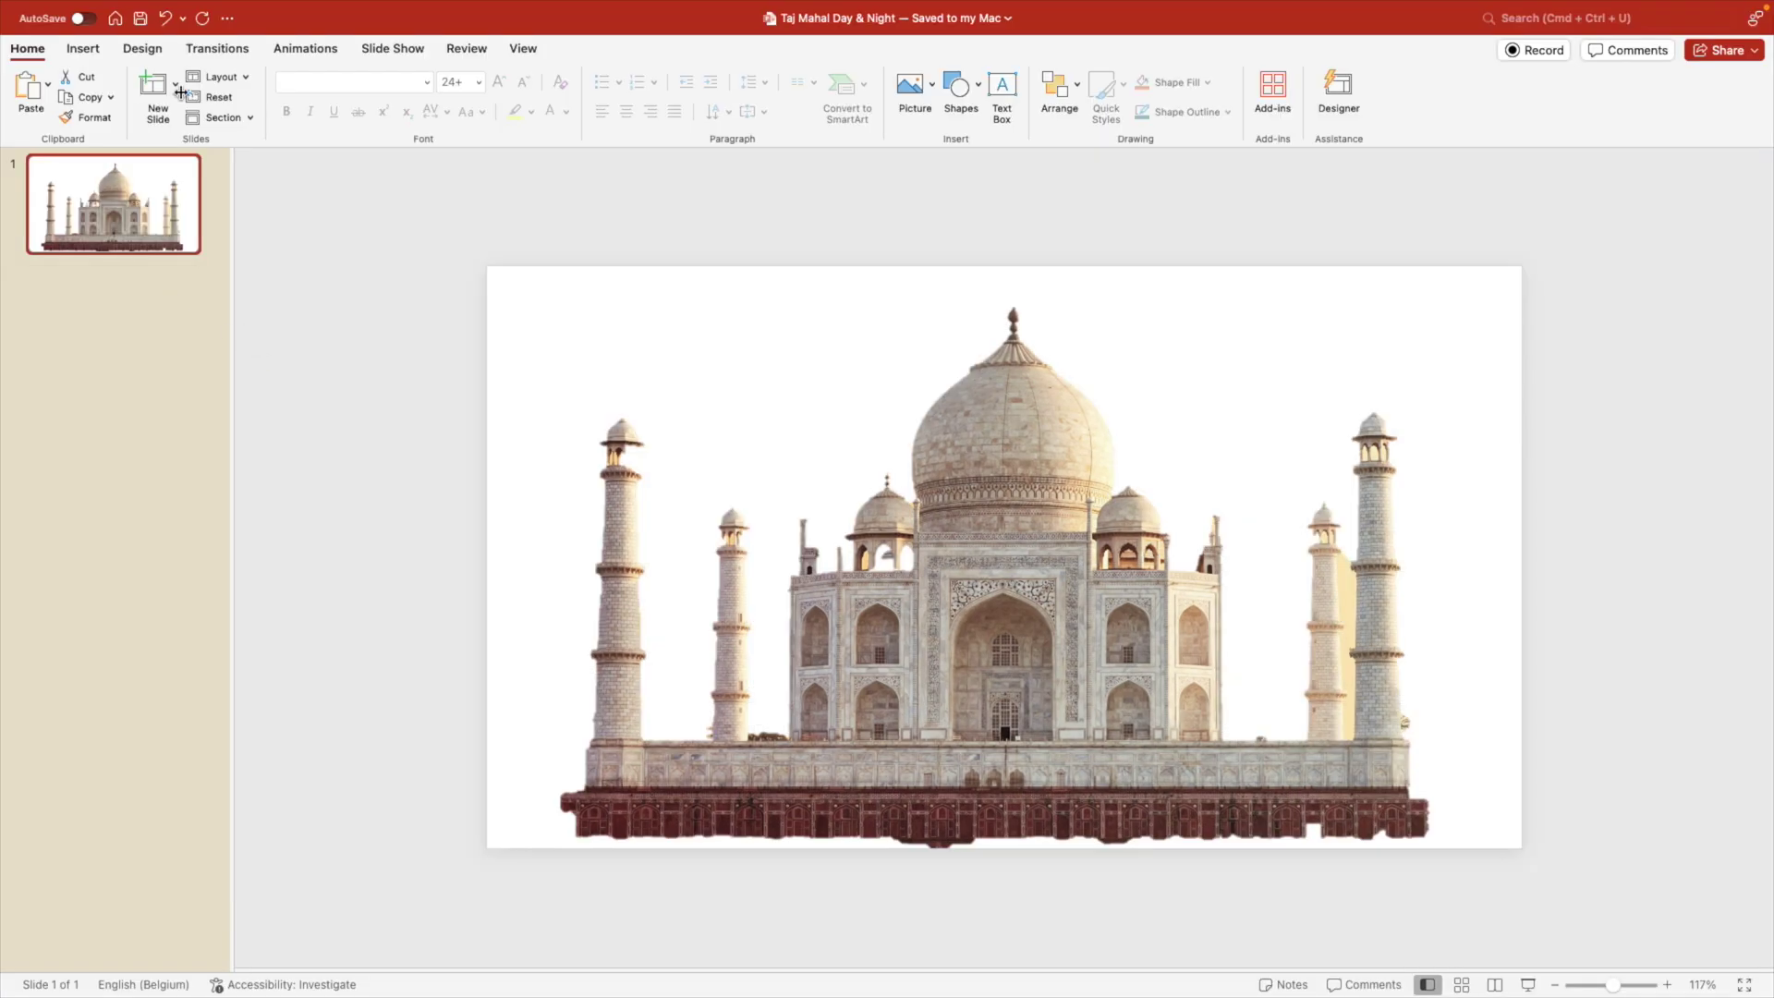
Add a blank second slide holding the pasted Taj Mahal photo, then review both slides.
{"action": "left_click", "coordinate": [175, 85]}
{"action": "left_click", "coordinate": [264, 229]}
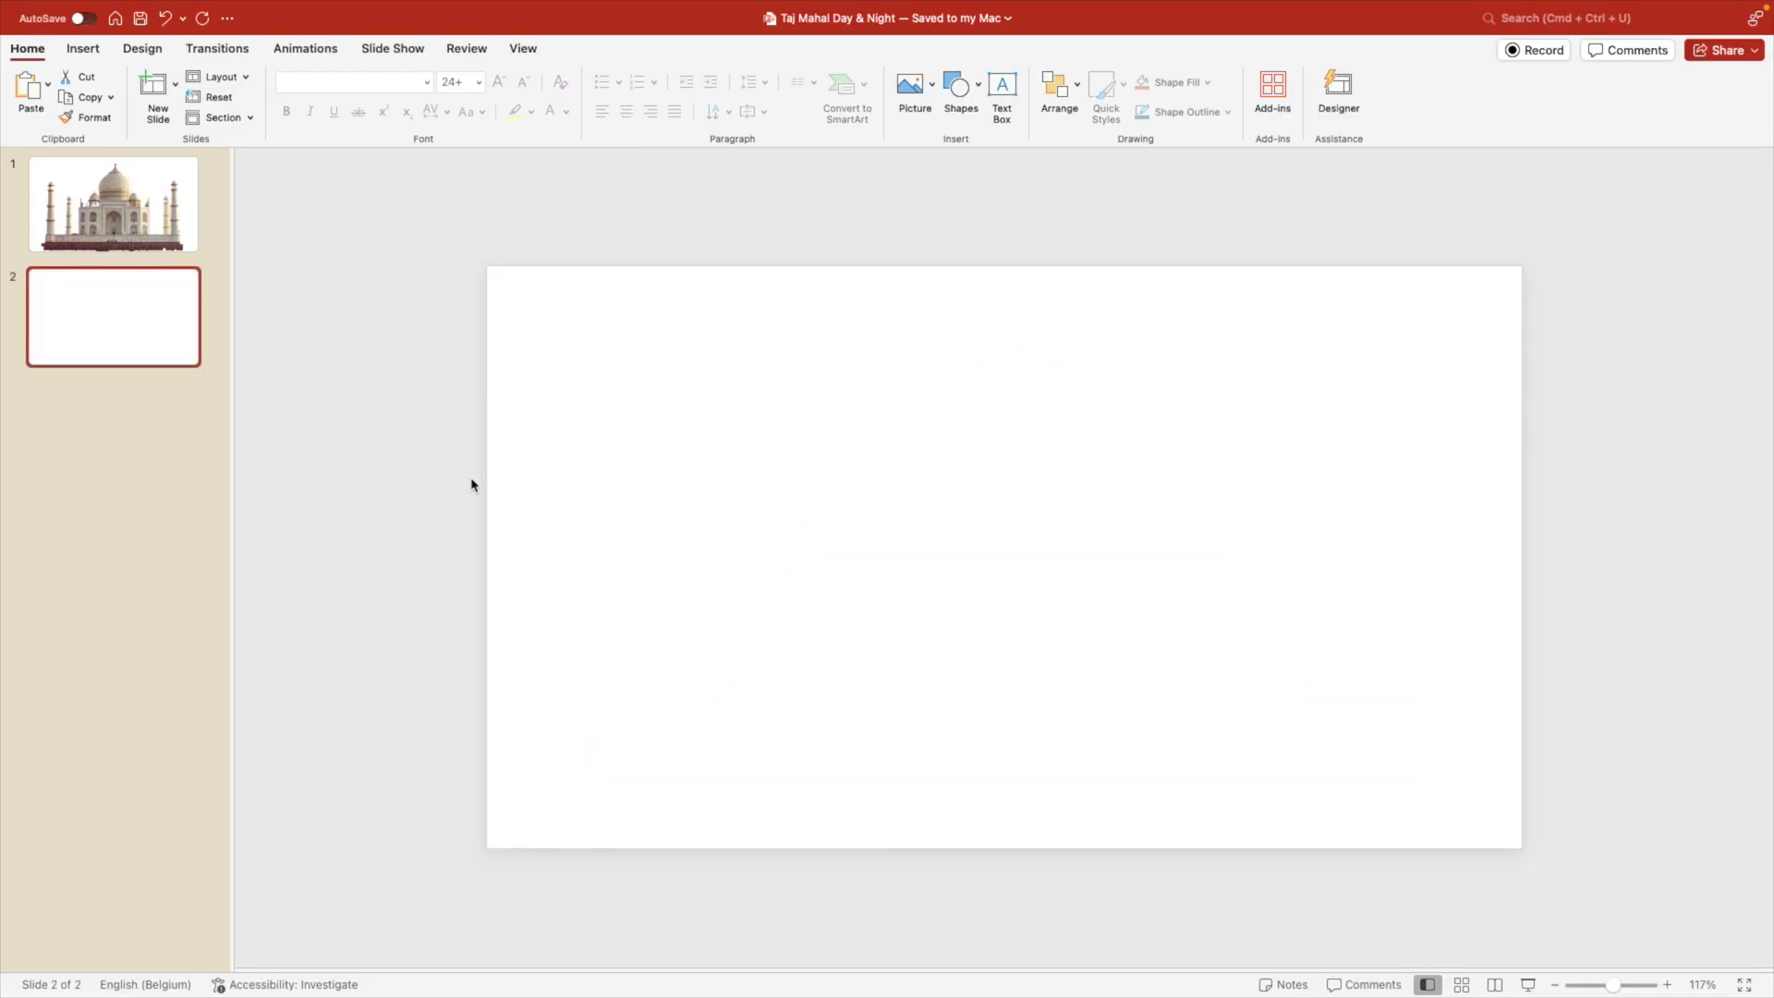
{"action": "key", "text": "super+v"}
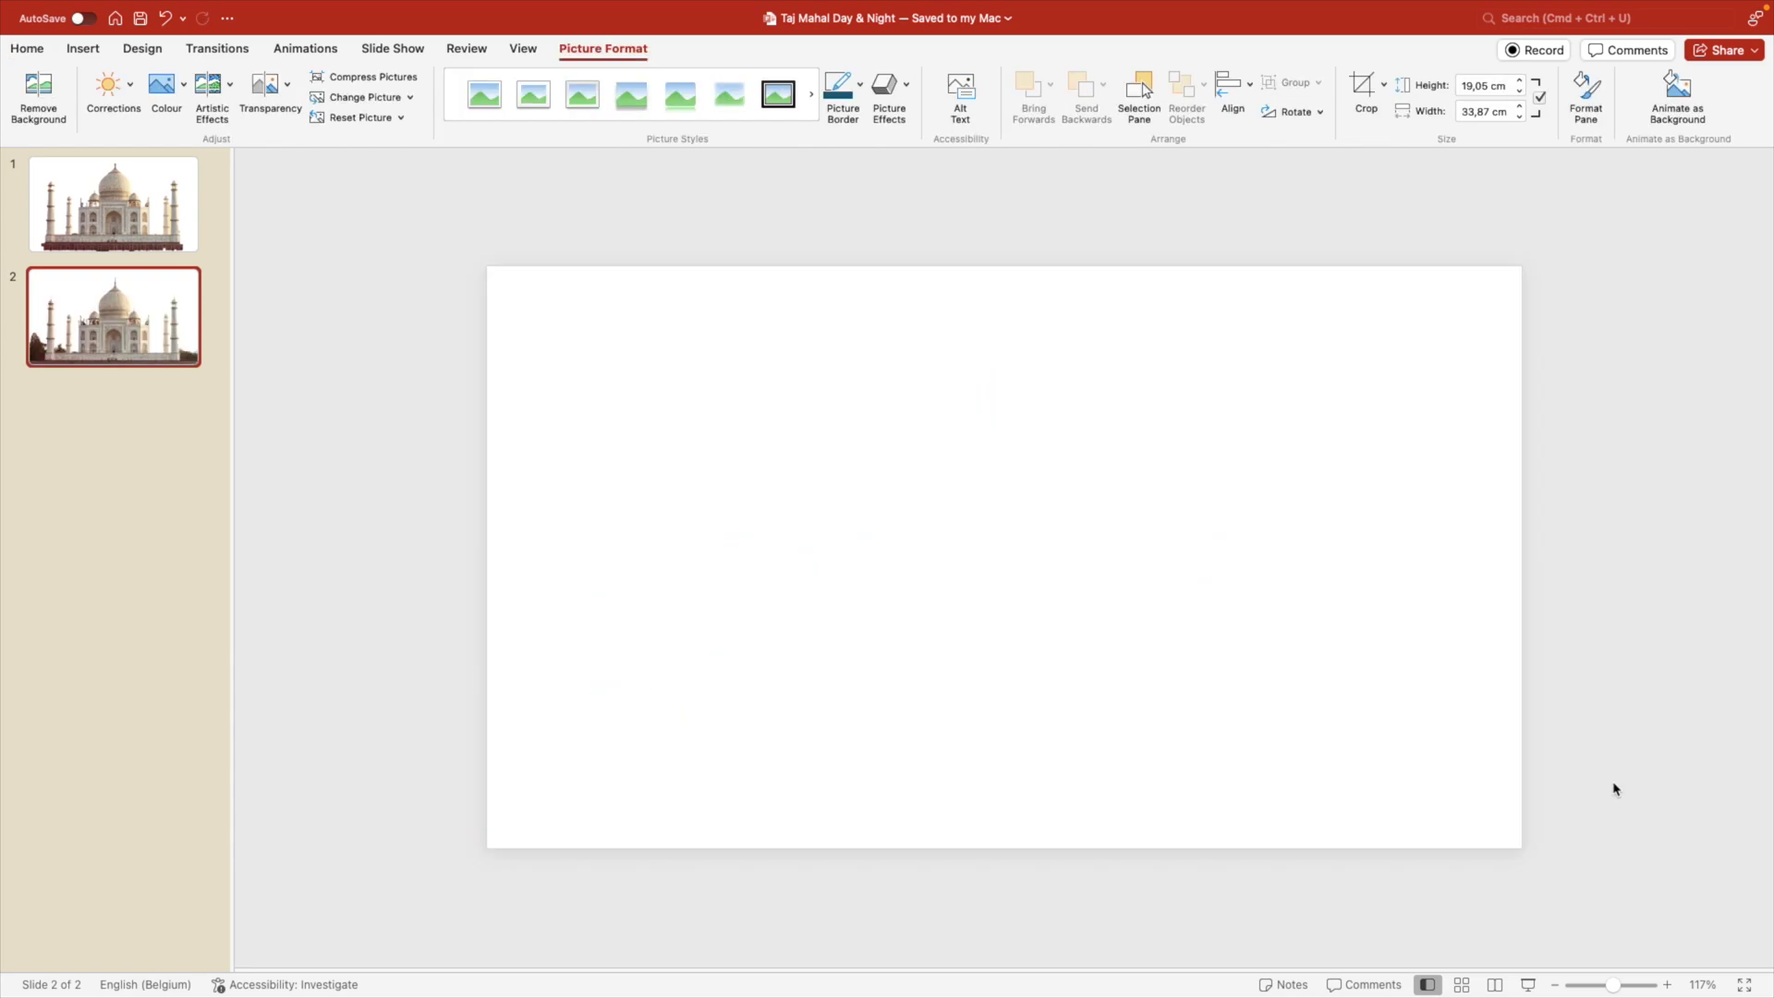
{"action": "left_click", "coordinate": [137, 239]}
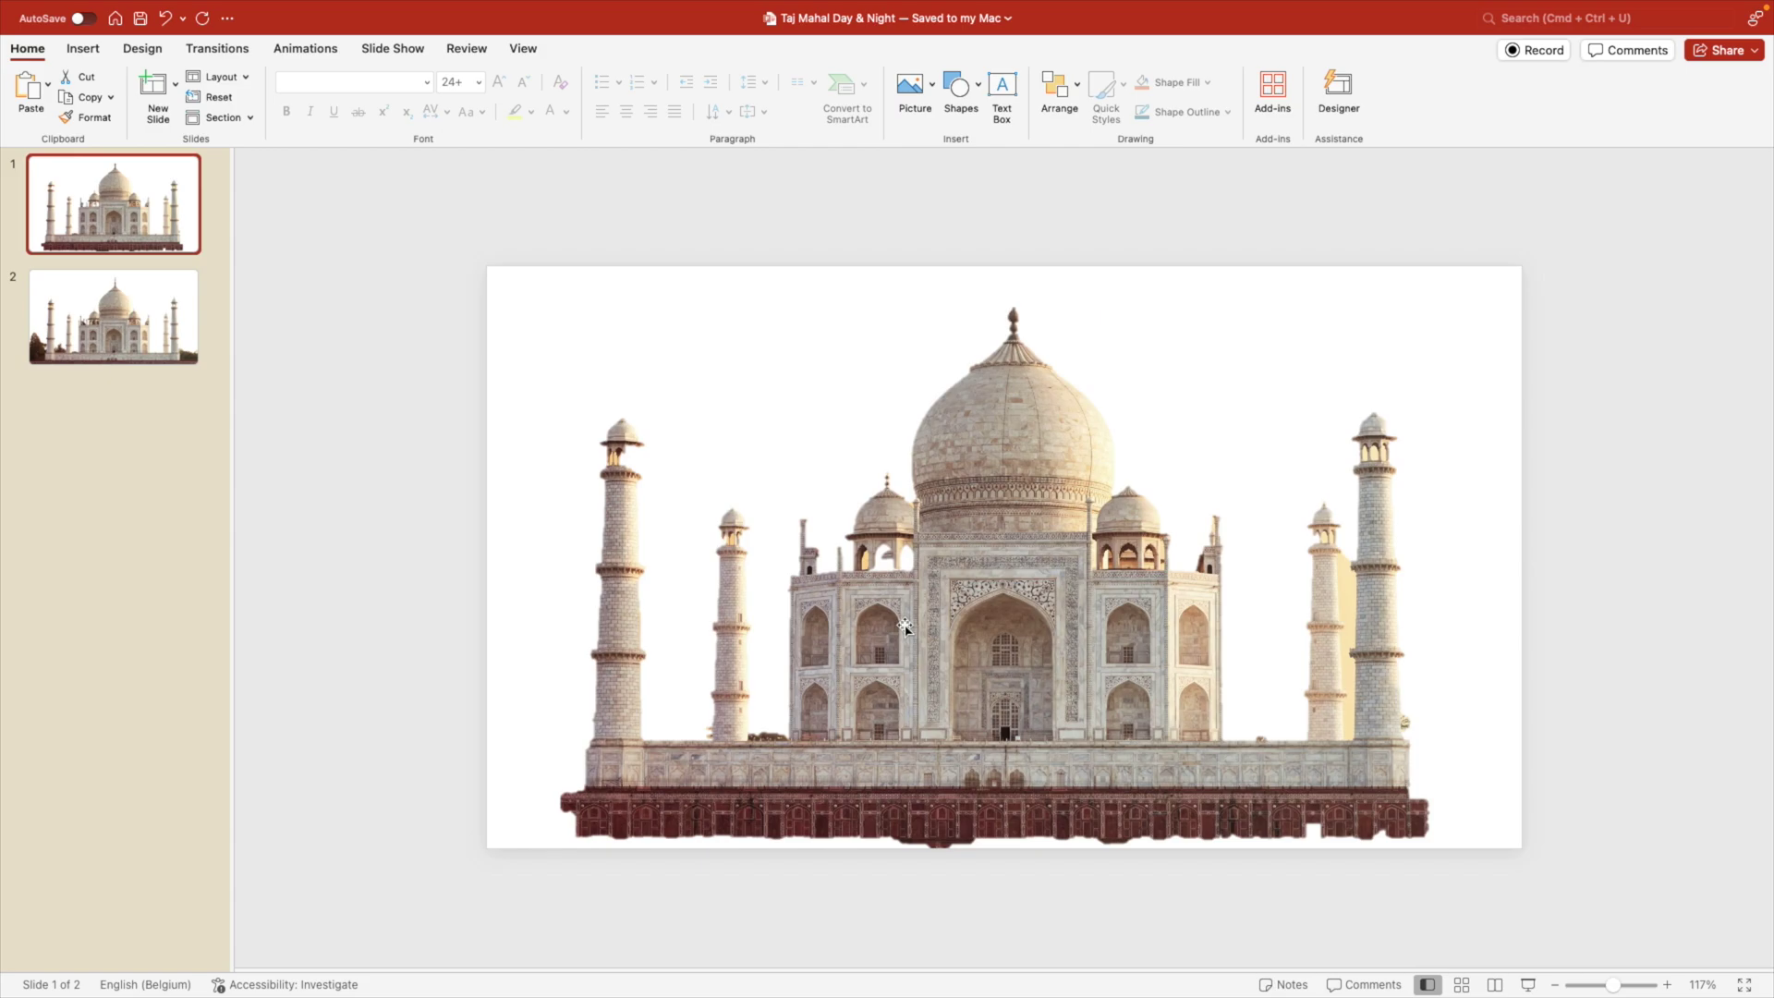
{"action": "left_click", "coordinate": [128, 321]}
Delete slide 1, then enlarge and crop the orange-sky photo to fill the slide.
{"action": "left_click", "coordinate": [140, 208]}
{"action": "key", "text": "Delete"}
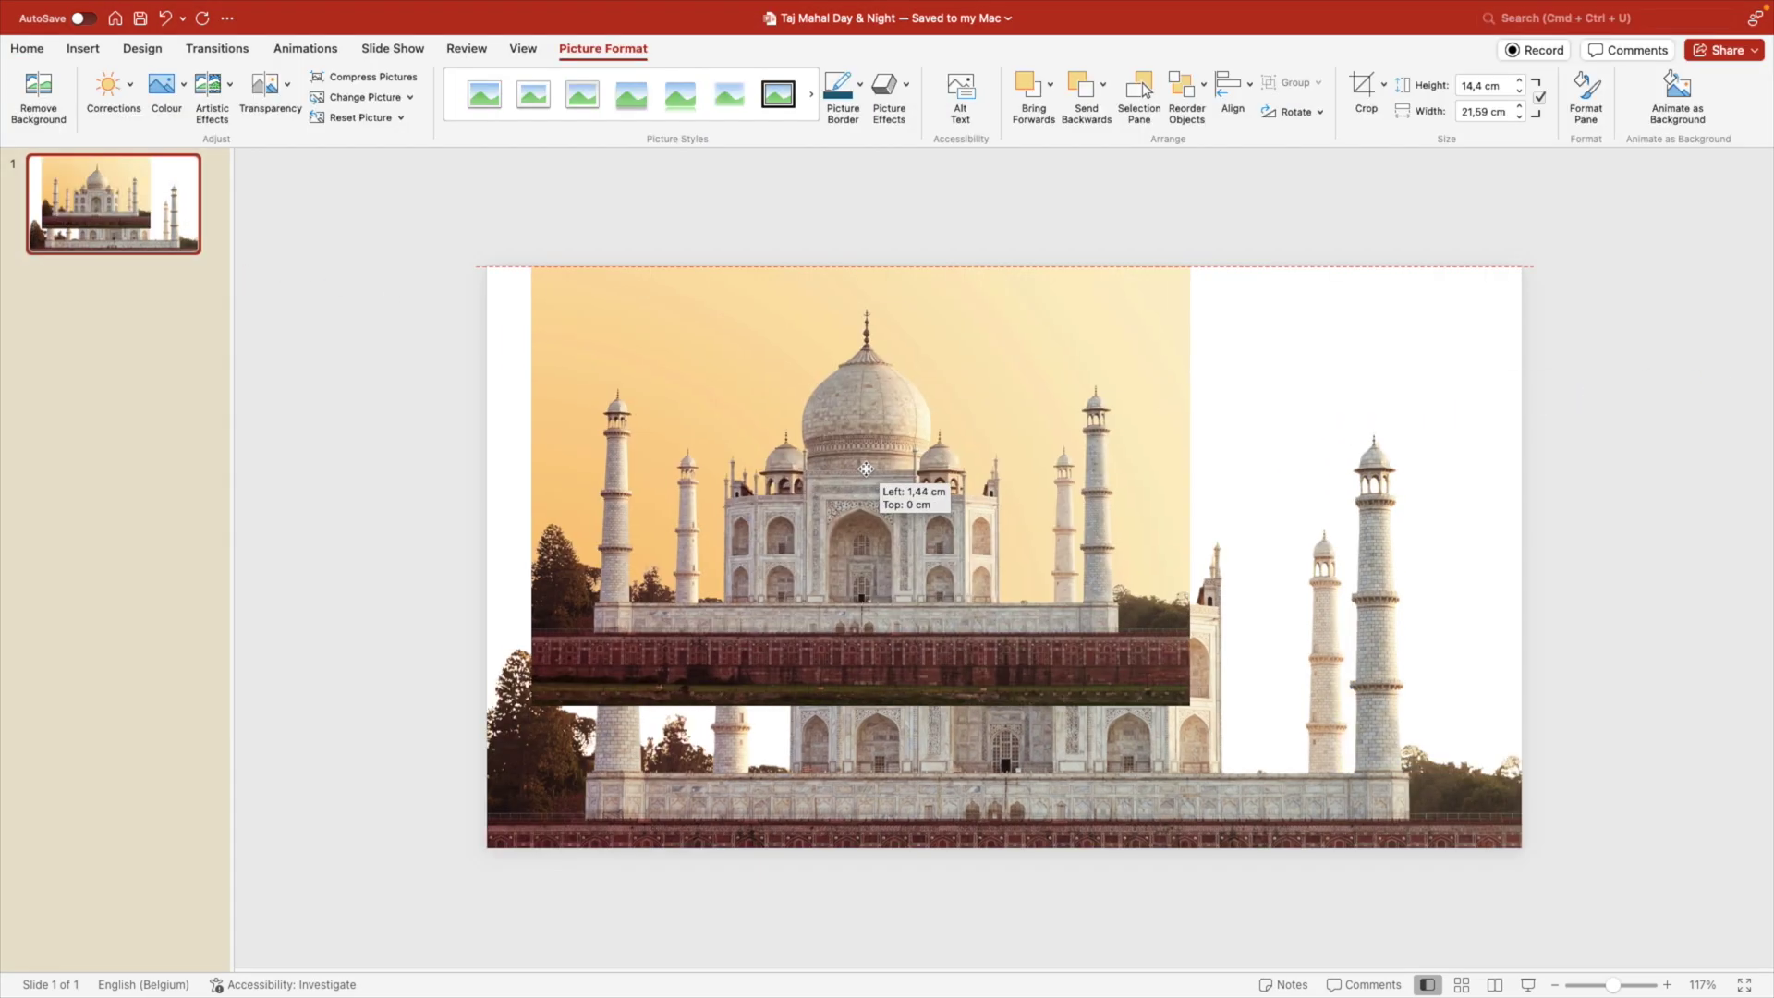
{"action": "left_click_drag", "start_coordinate": [866, 468], "coordinate": [821, 468]}
{"action": "left_click_drag", "start_coordinate": [1147, 706], "coordinate": [1520, 870]}
{"action": "left_click_drag", "start_coordinate": [1367, 802], "coordinate": [1367, 785]}
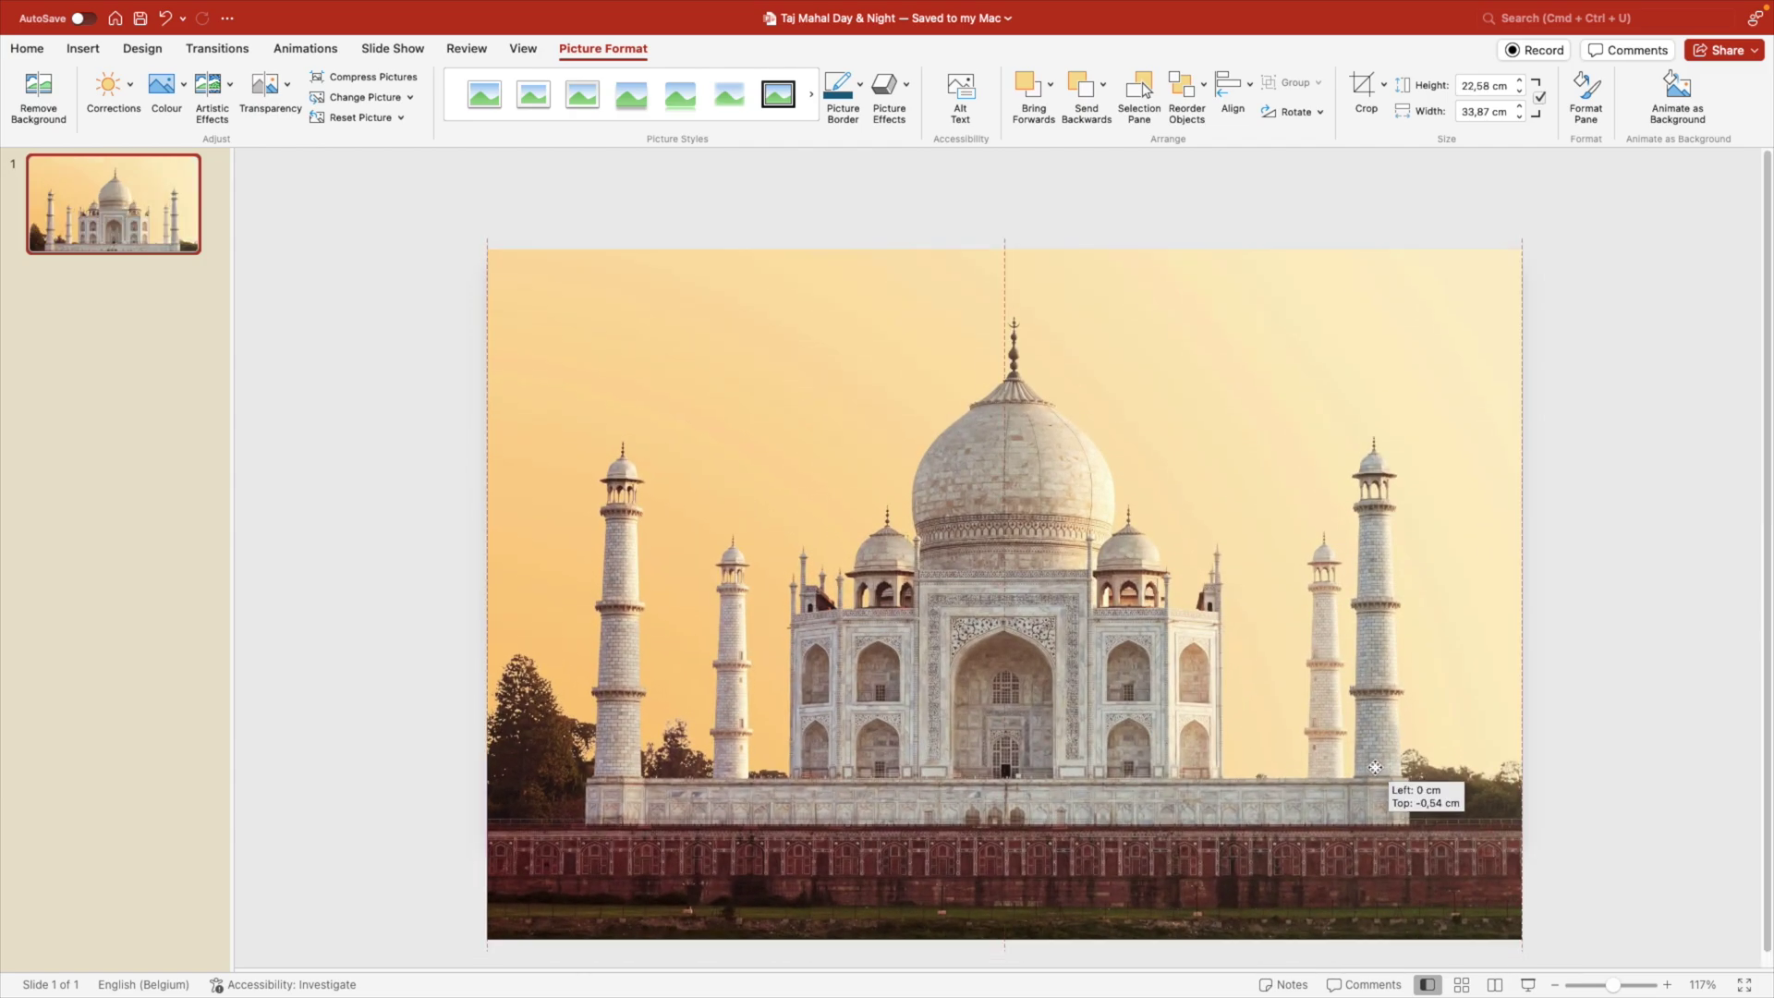
{"action": "left_click_drag", "start_coordinate": [1004, 249], "coordinate": [1004, 267]}
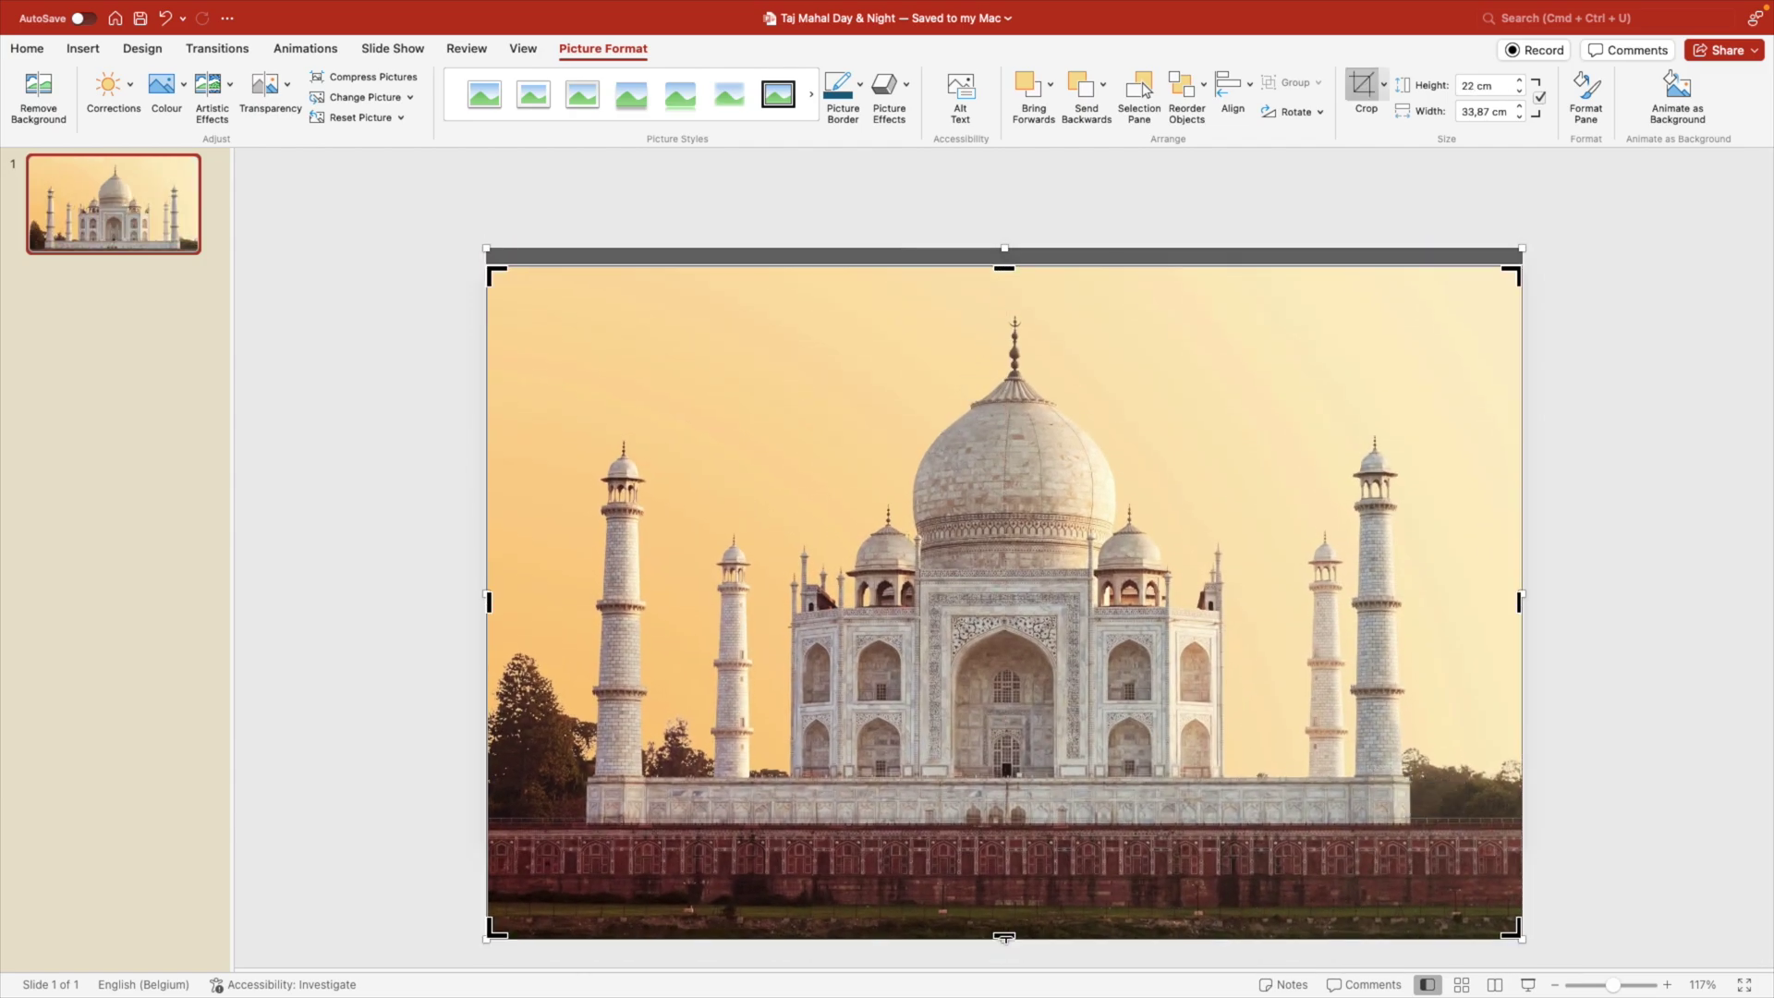
{"action": "left_click_drag", "start_coordinate": [1004, 935], "coordinate": [1025, 849]}
{"action": "left_click_drag", "start_coordinate": [1397, 747], "coordinate": [1399, 708]}
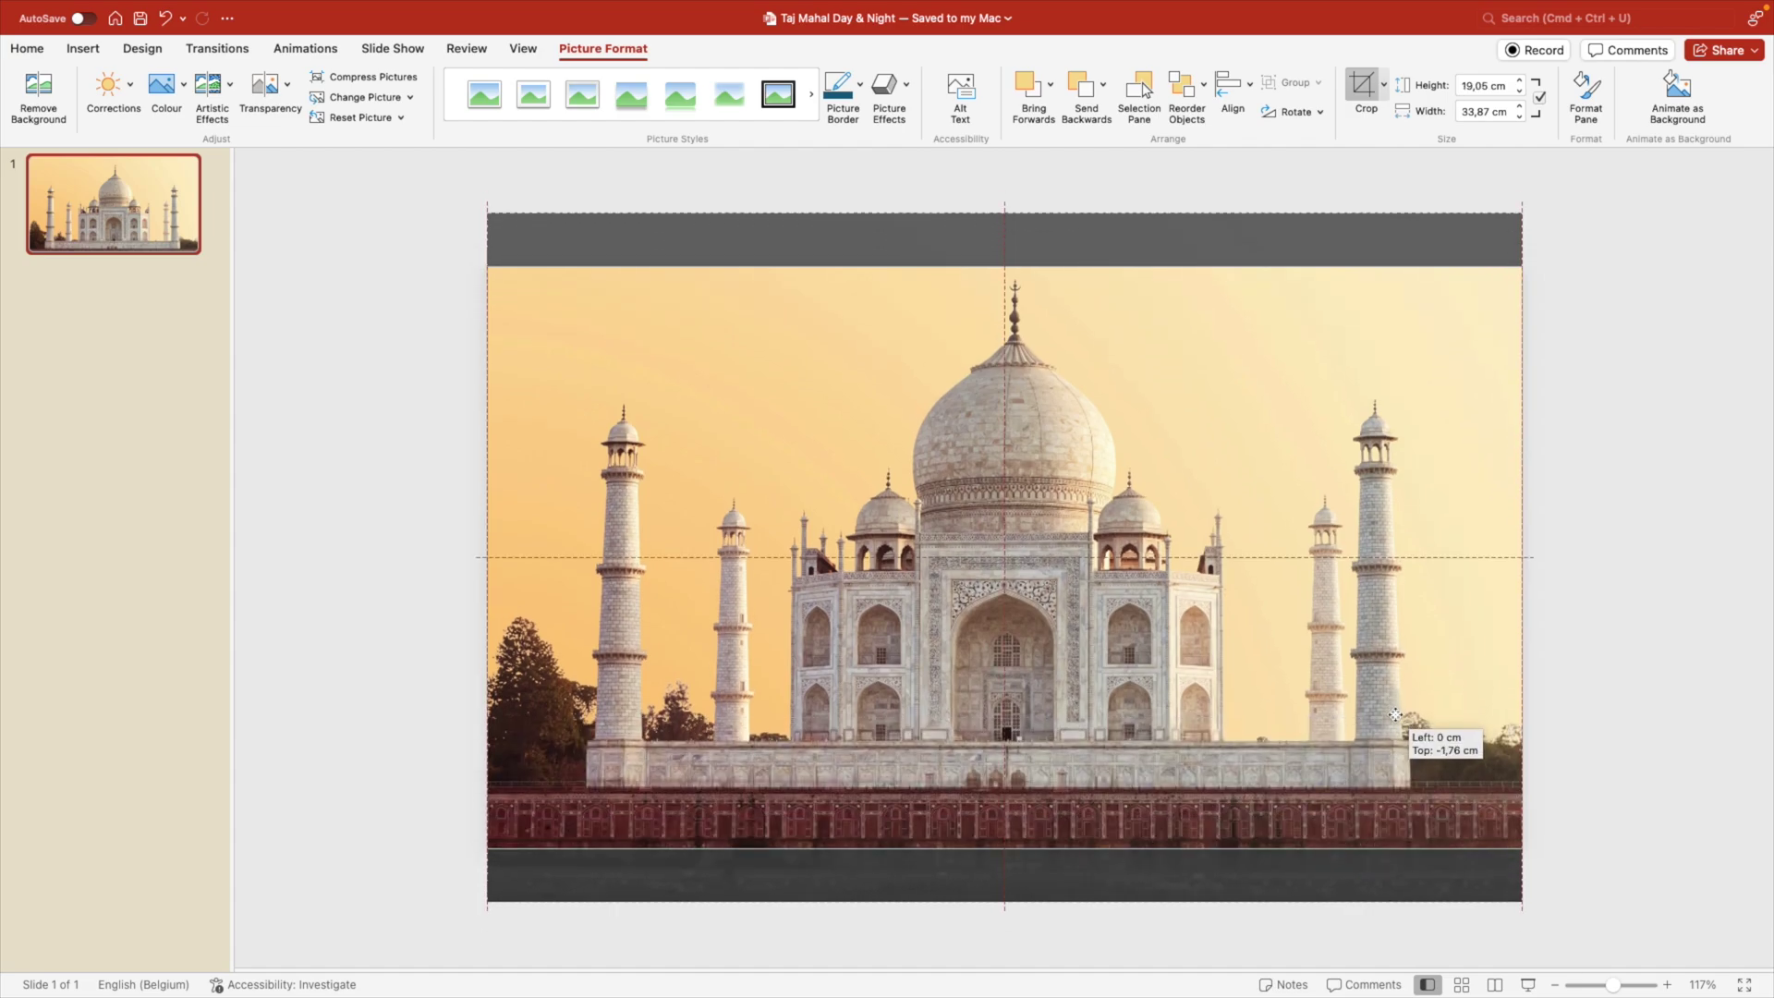
{"action": "left_click", "coordinate": [1612, 648]}
Send the orange-sky photo to the back of the slide.
{"action": "left_click", "coordinate": [1286, 558]}
{"action": "right_click", "coordinate": [1287, 558]}
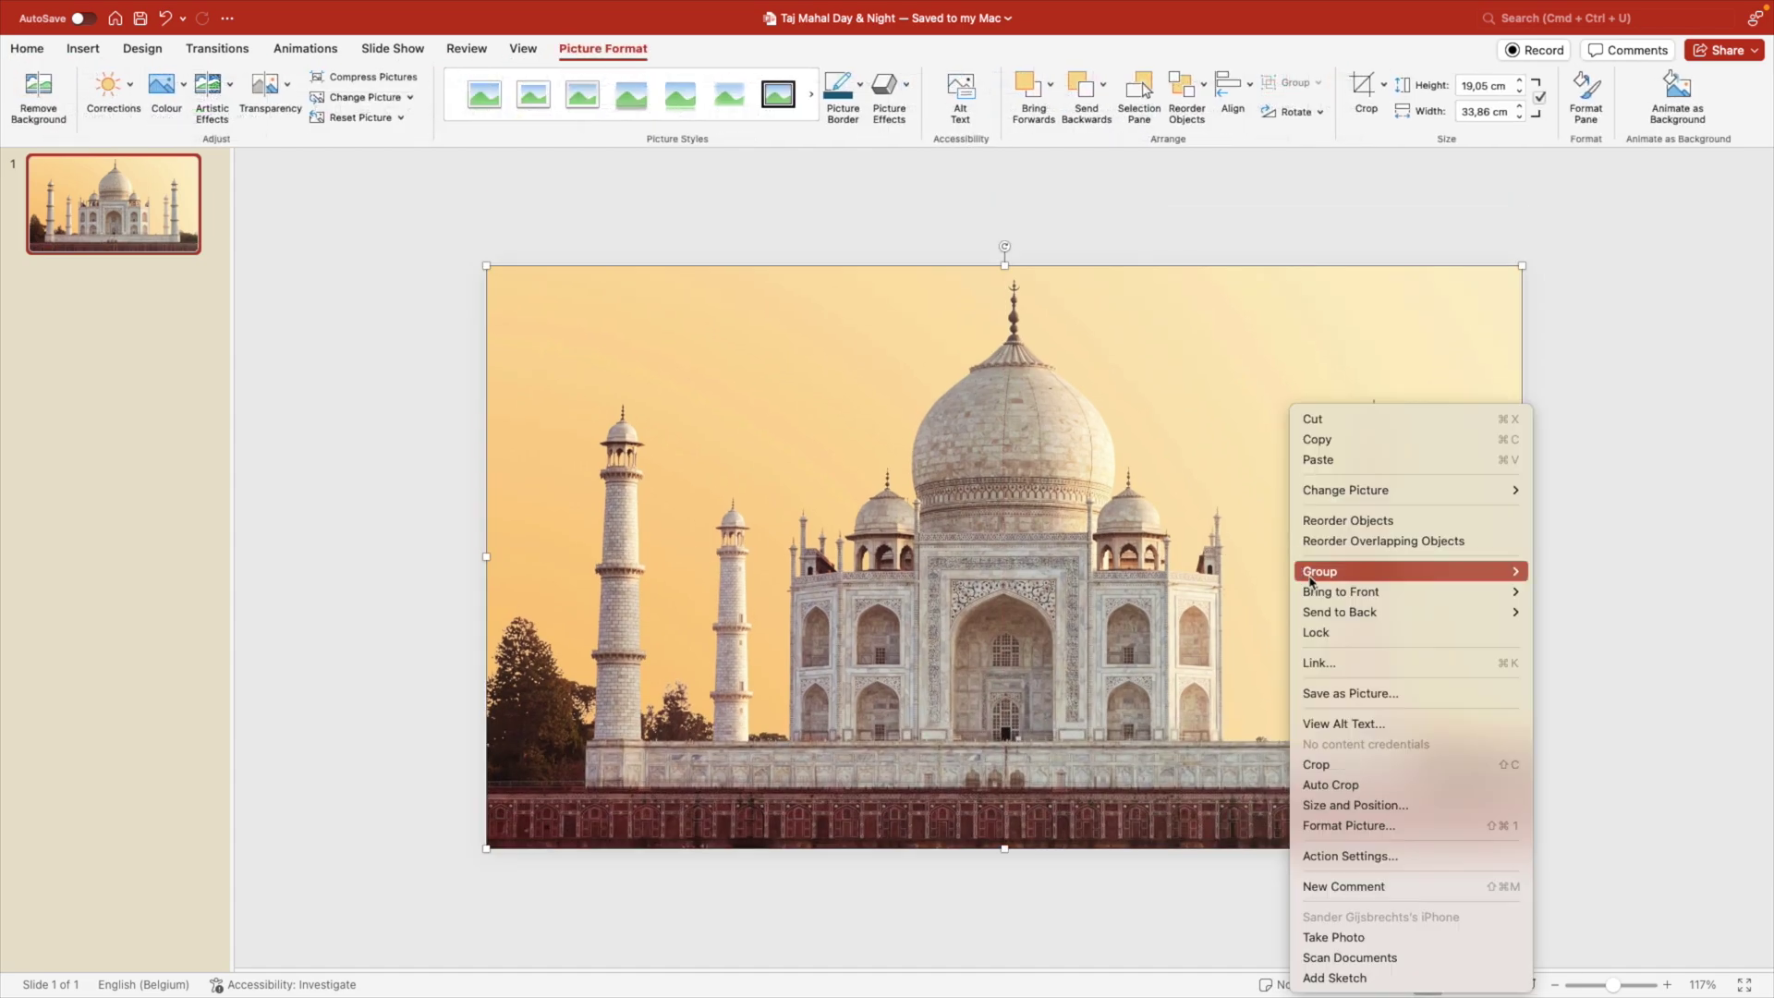
{"action": "mouse_move", "coordinate": [1383, 617]}
{"action": "left_click", "coordinate": [1578, 611]}
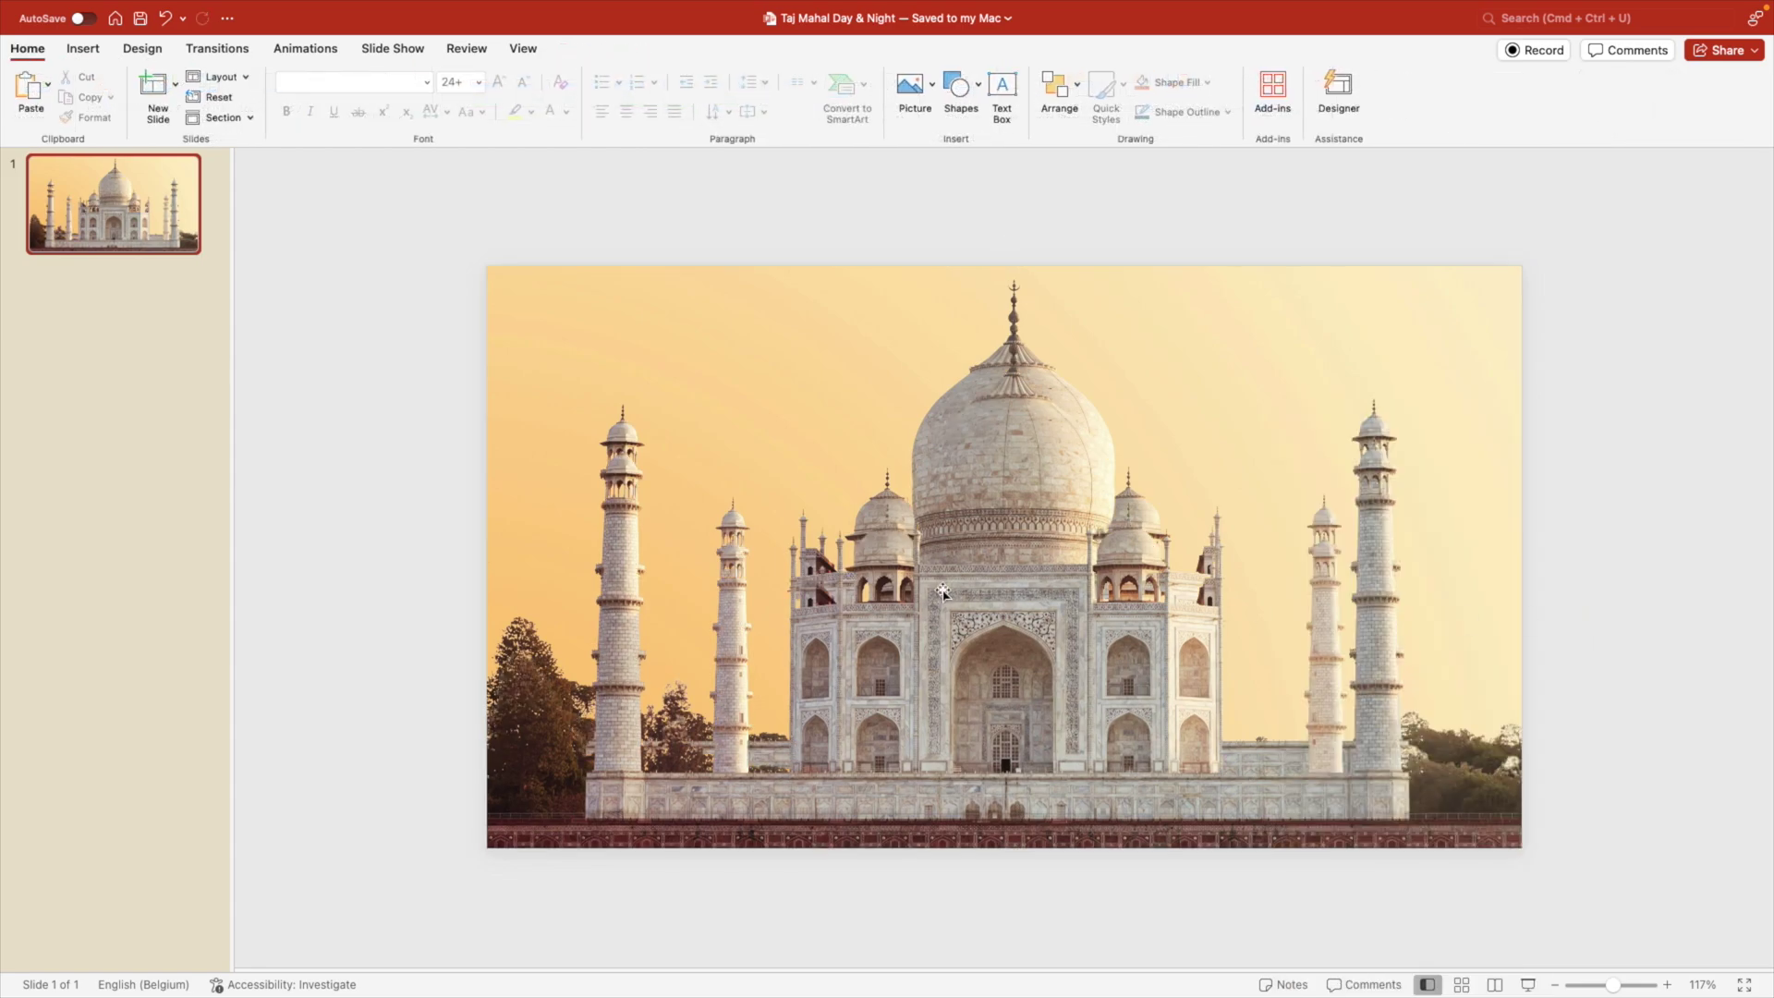
{"action": "left_click_drag", "start_coordinate": [997, 565], "coordinate": [946, 556]}
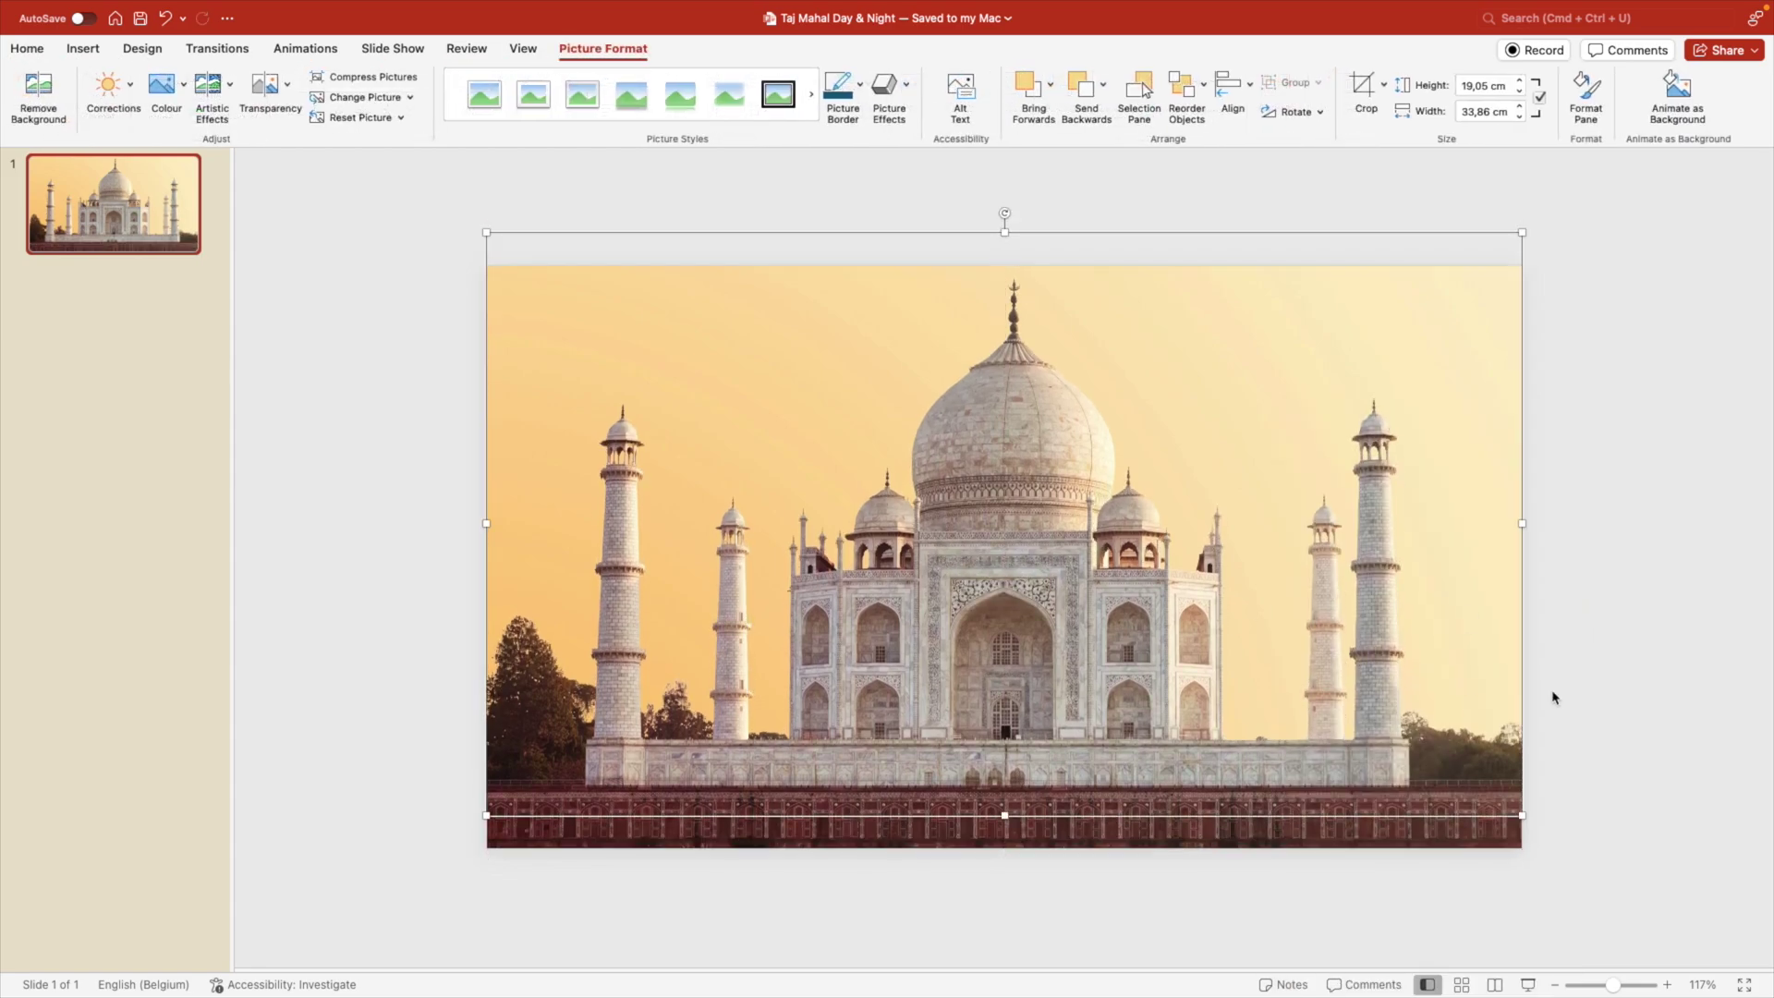
{"action": "left_click", "coordinate": [1660, 712]}
Paste the transparent cut-out and align it exactly over the photo's monument.
{"action": "key", "text": "super+v"}
{"action": "left_click_drag", "start_coordinate": [1099, 592], "coordinate": [1345, 719]}
{"action": "scroll", "coordinate": [1457, 712], "scroll_direction": "down", "scroll_amount": 3}
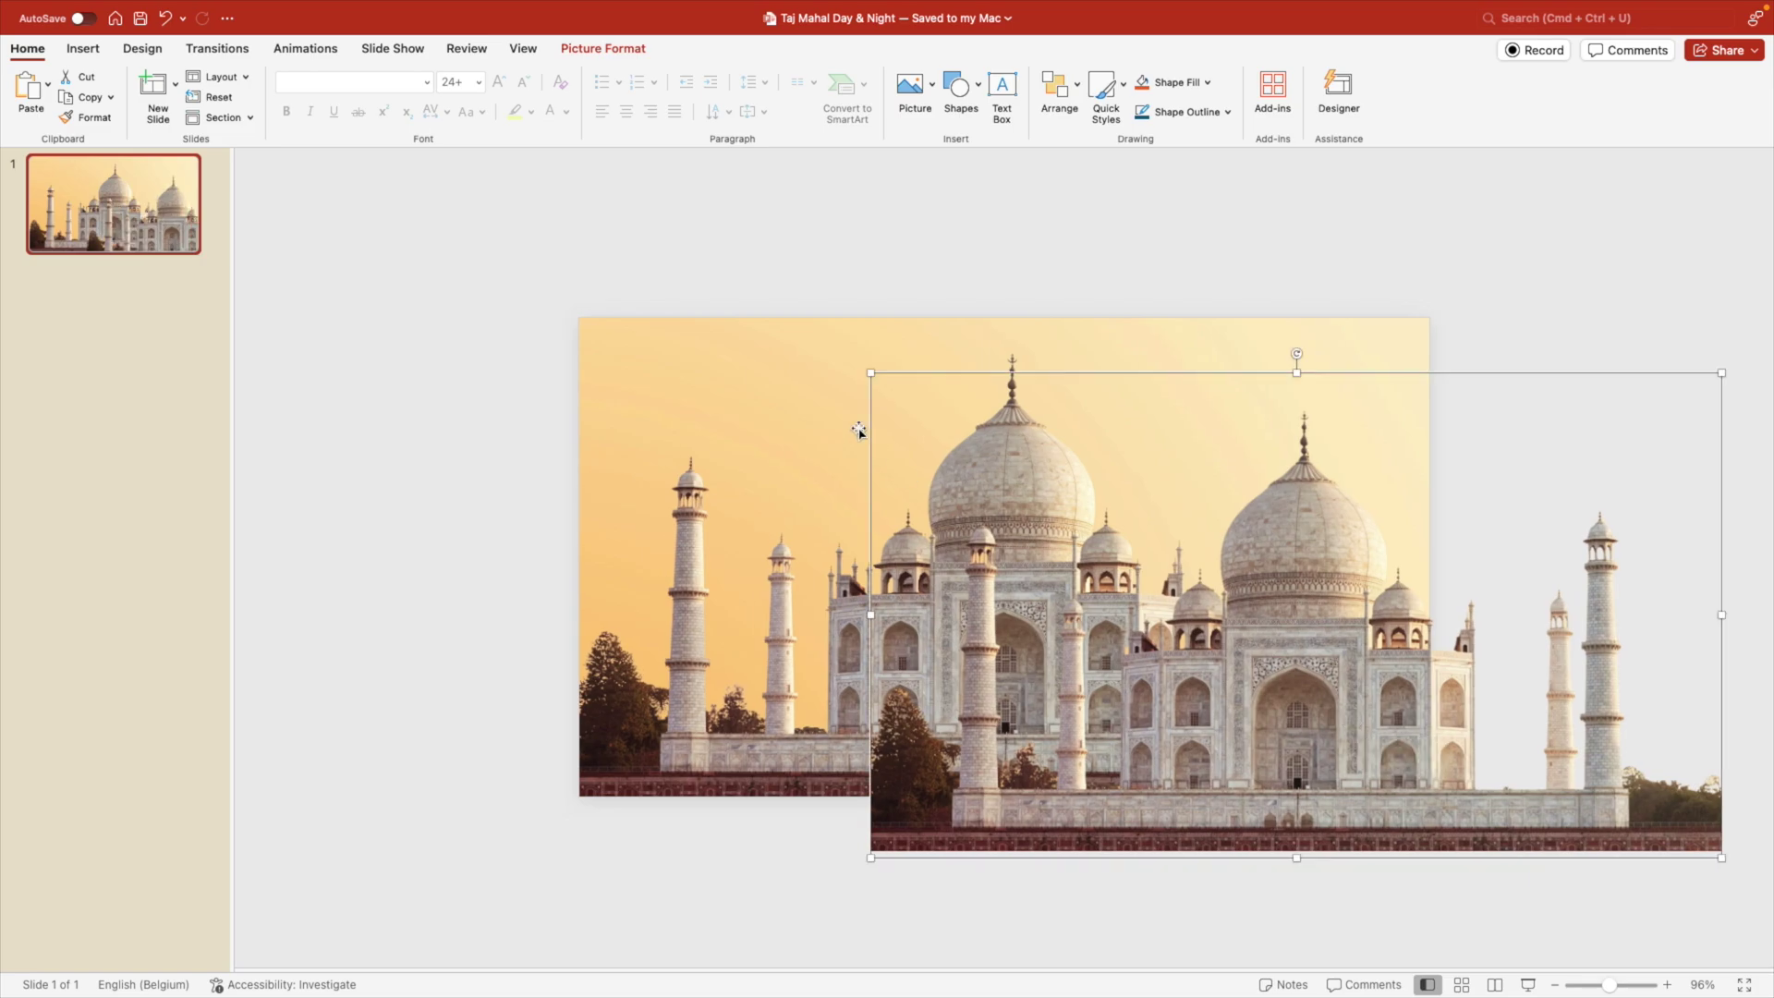
{"action": "left_click_drag", "start_coordinate": [670, 501], "coordinate": [677, 556]}
{"action": "key", "text": "super+z"}
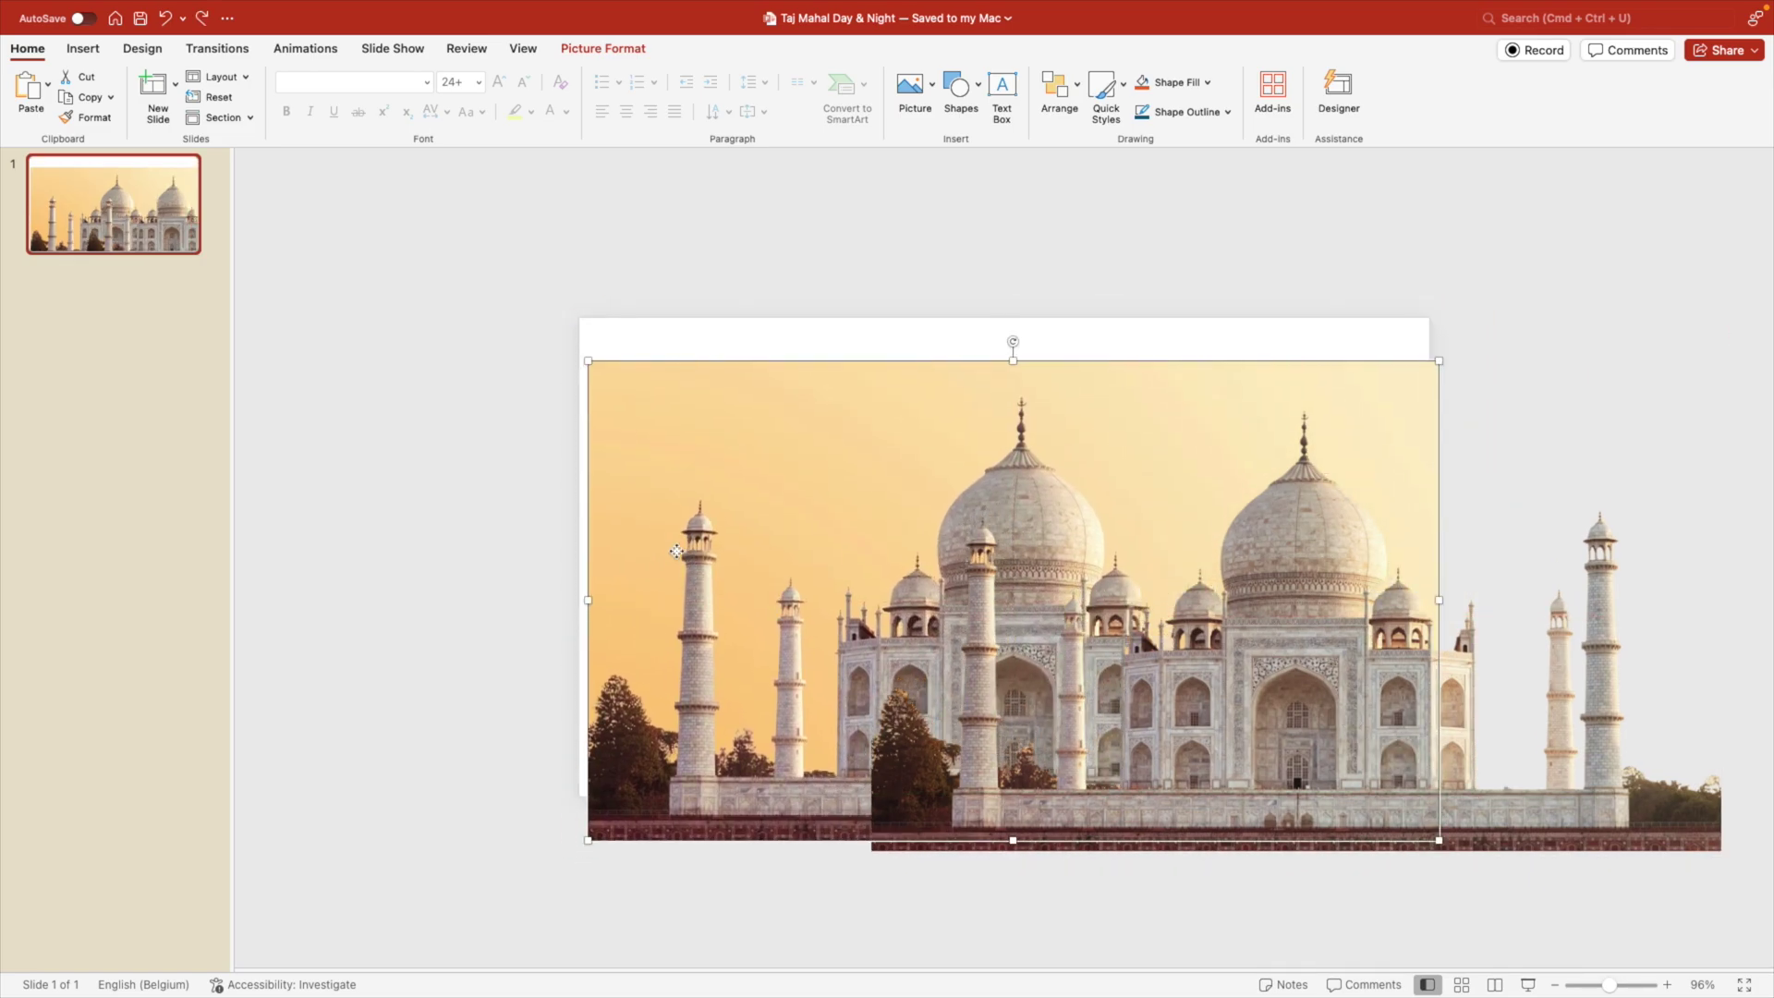
{"action": "key", "text": "super+z"}
{"action": "left_click_drag", "start_coordinate": [1271, 734], "coordinate": [979, 682]}
{"action": "left_click", "coordinate": [1625, 634]}
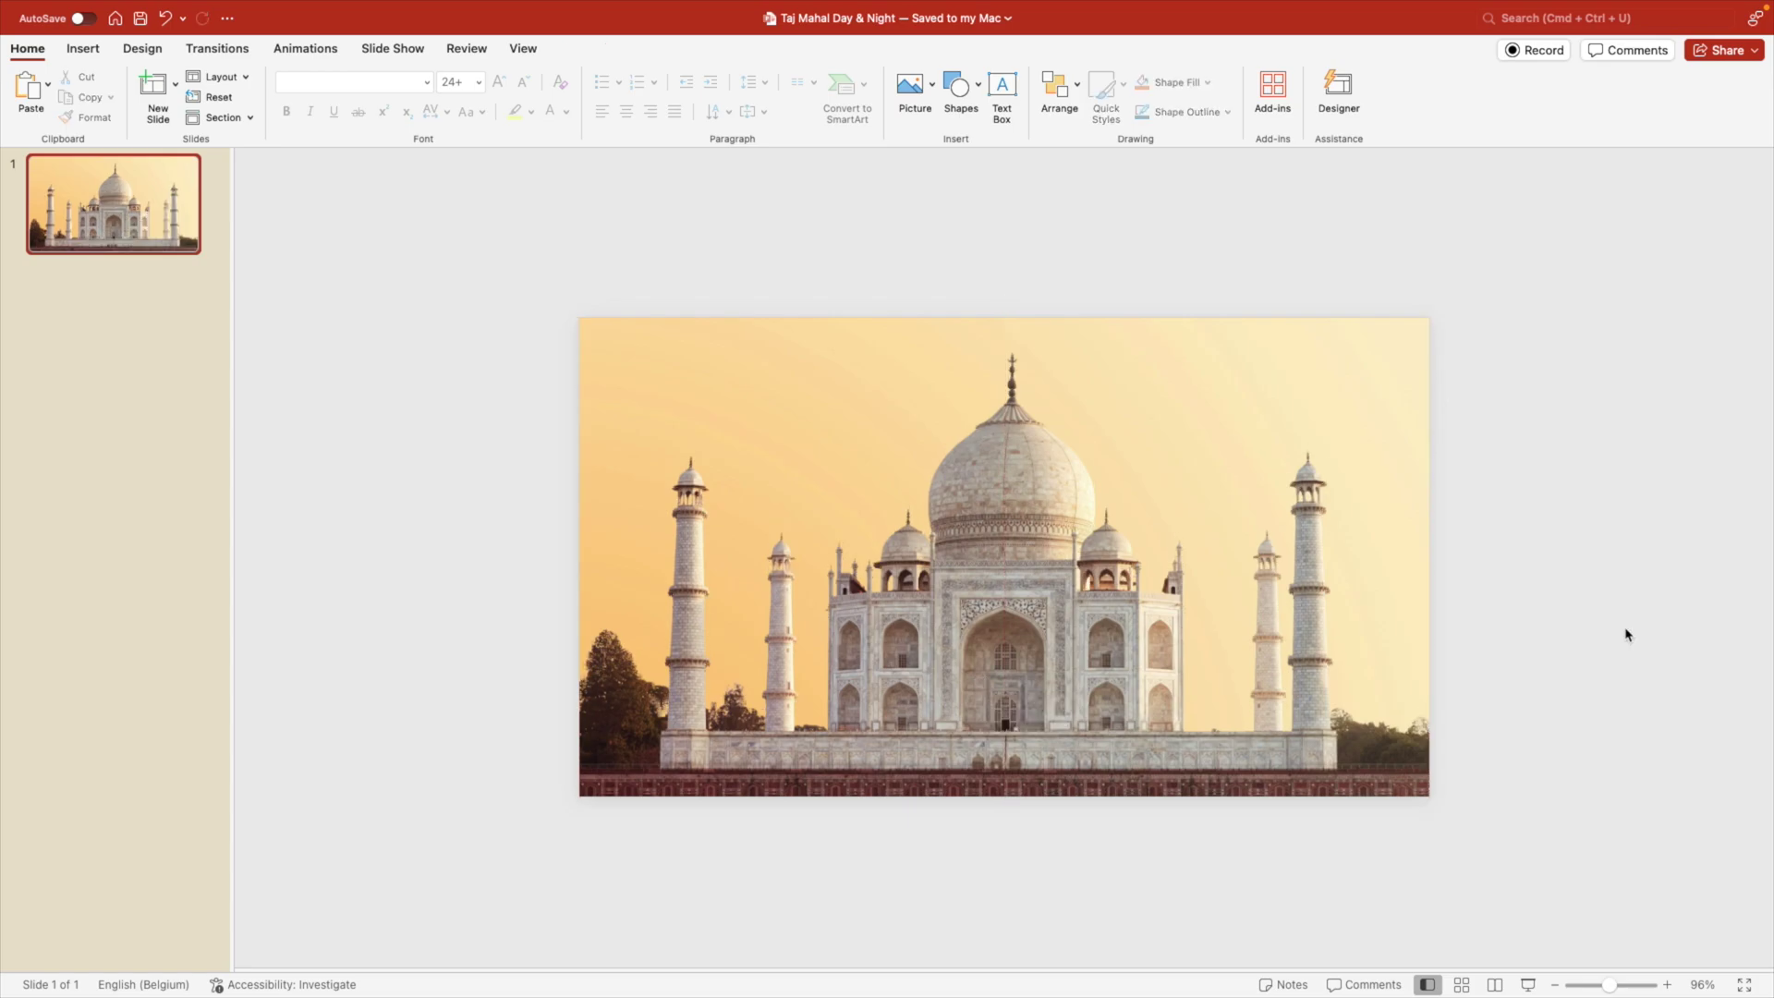
Search Unsplash for 'night sky' photos.
{"action": "key", "text": "super+Tab"}
{"action": "left_click", "coordinate": [66, 102]}
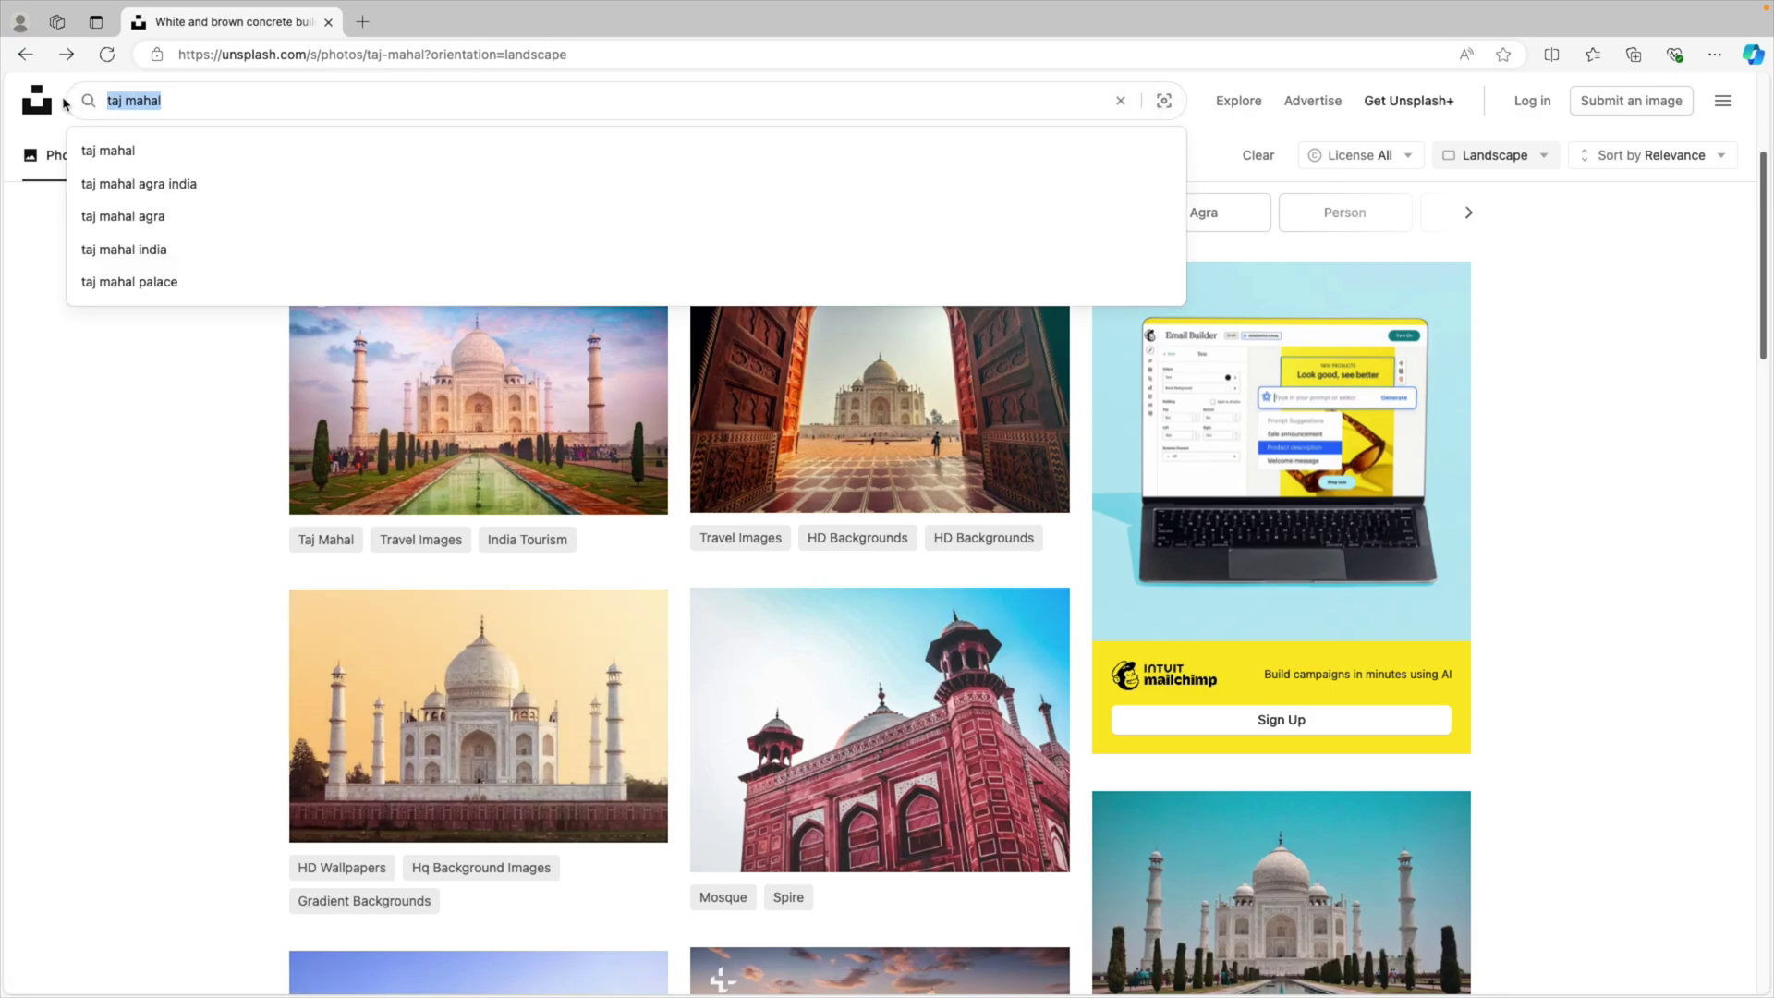
{"action": "type", "text": "night sky"}
{"action": "key", "text": "Return"}
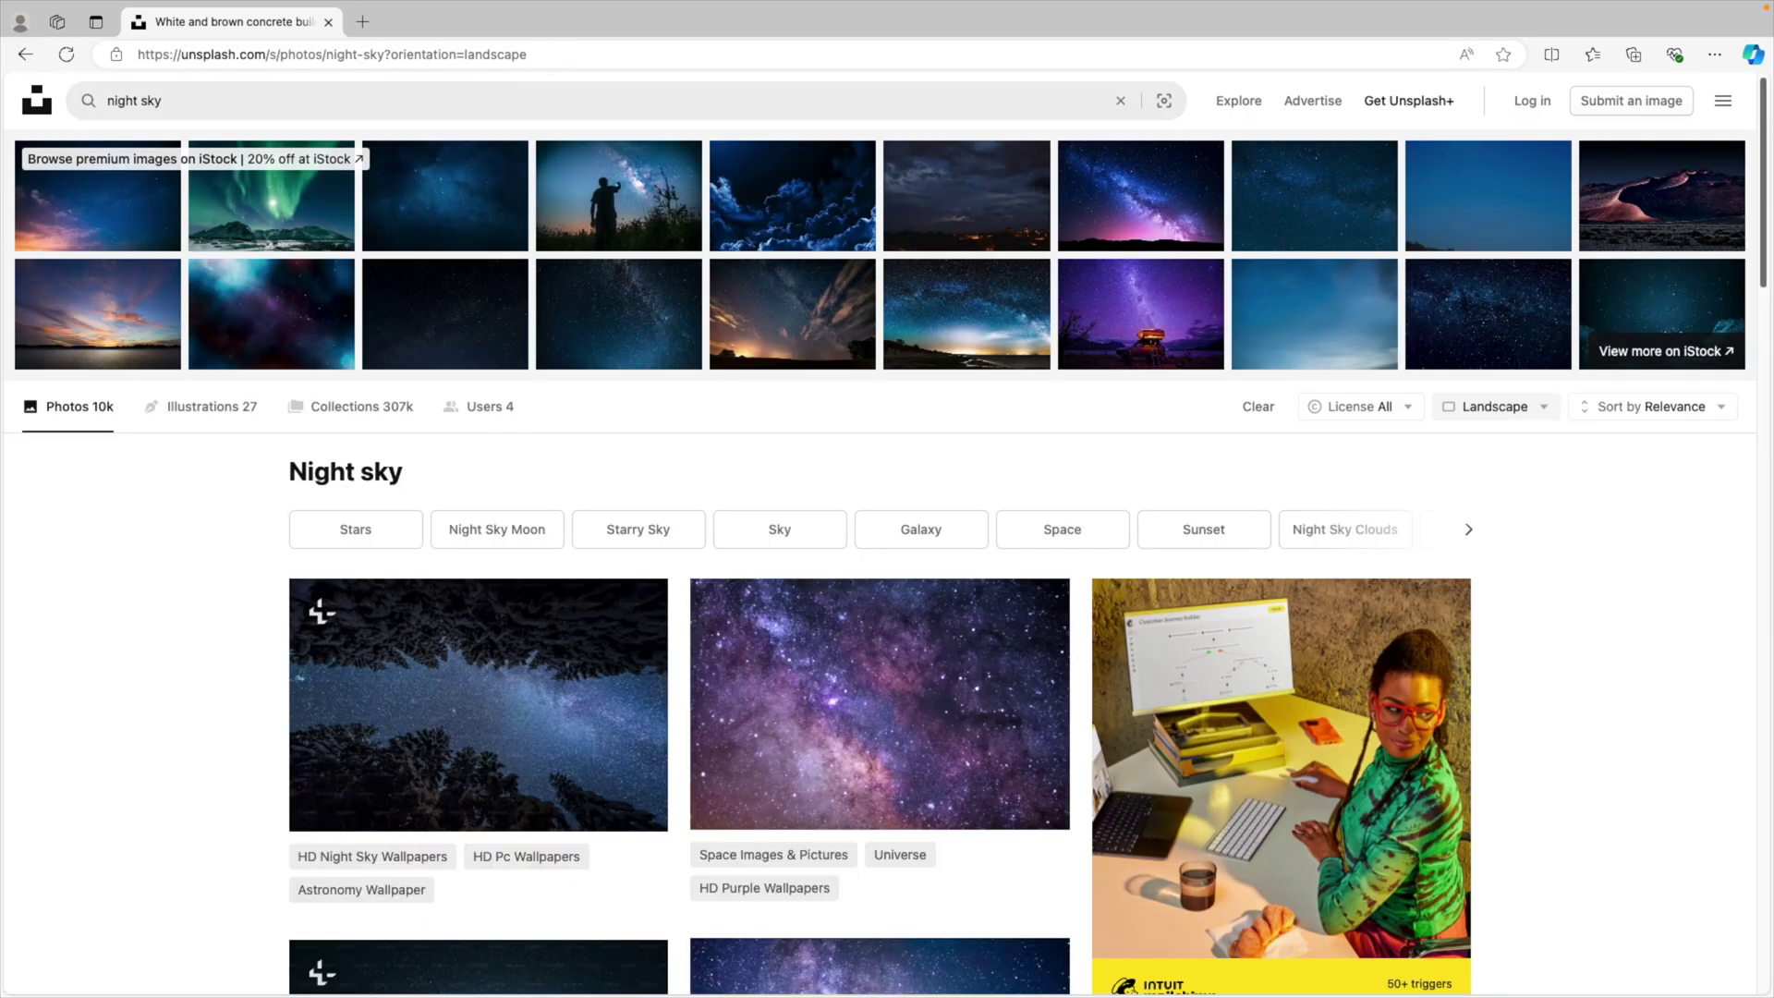
Open the milky-way photo and download it from the Download free size list.
{"action": "scroll", "coordinate": [222, 560], "scroll_direction": "down", "scroll_amount": 6}
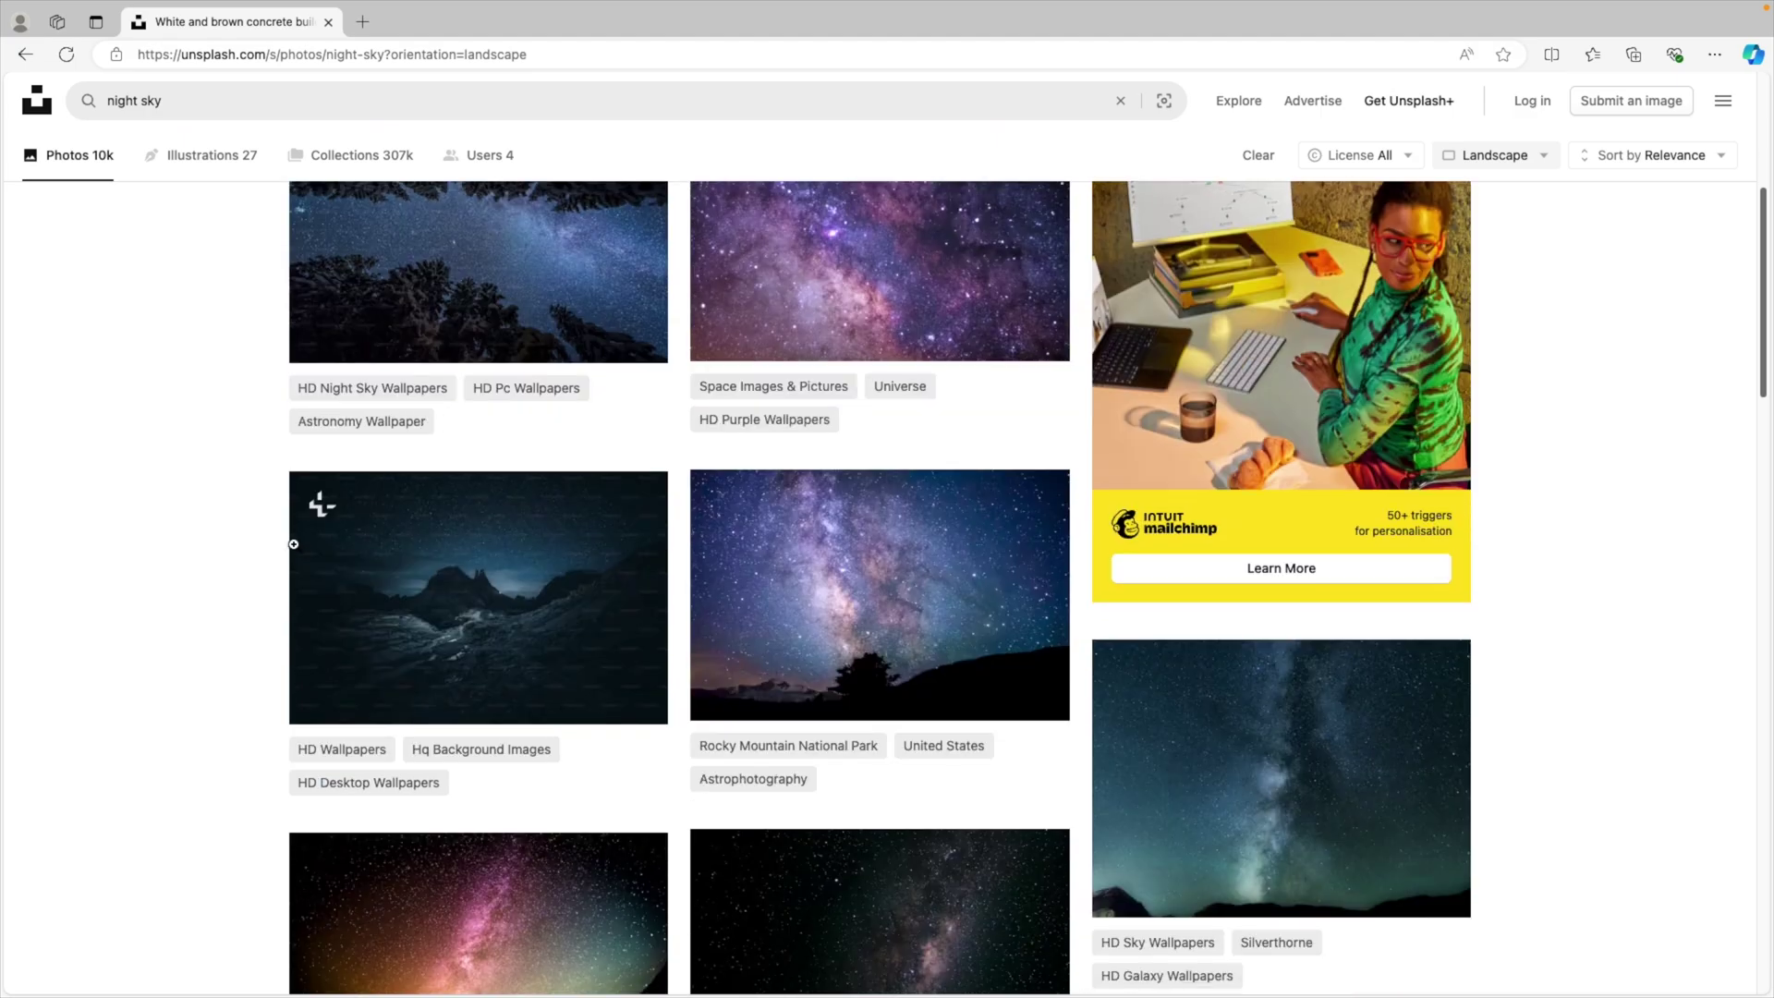
{"action": "scroll", "coordinate": [295, 539], "scroll_direction": "down", "scroll_amount": 1}
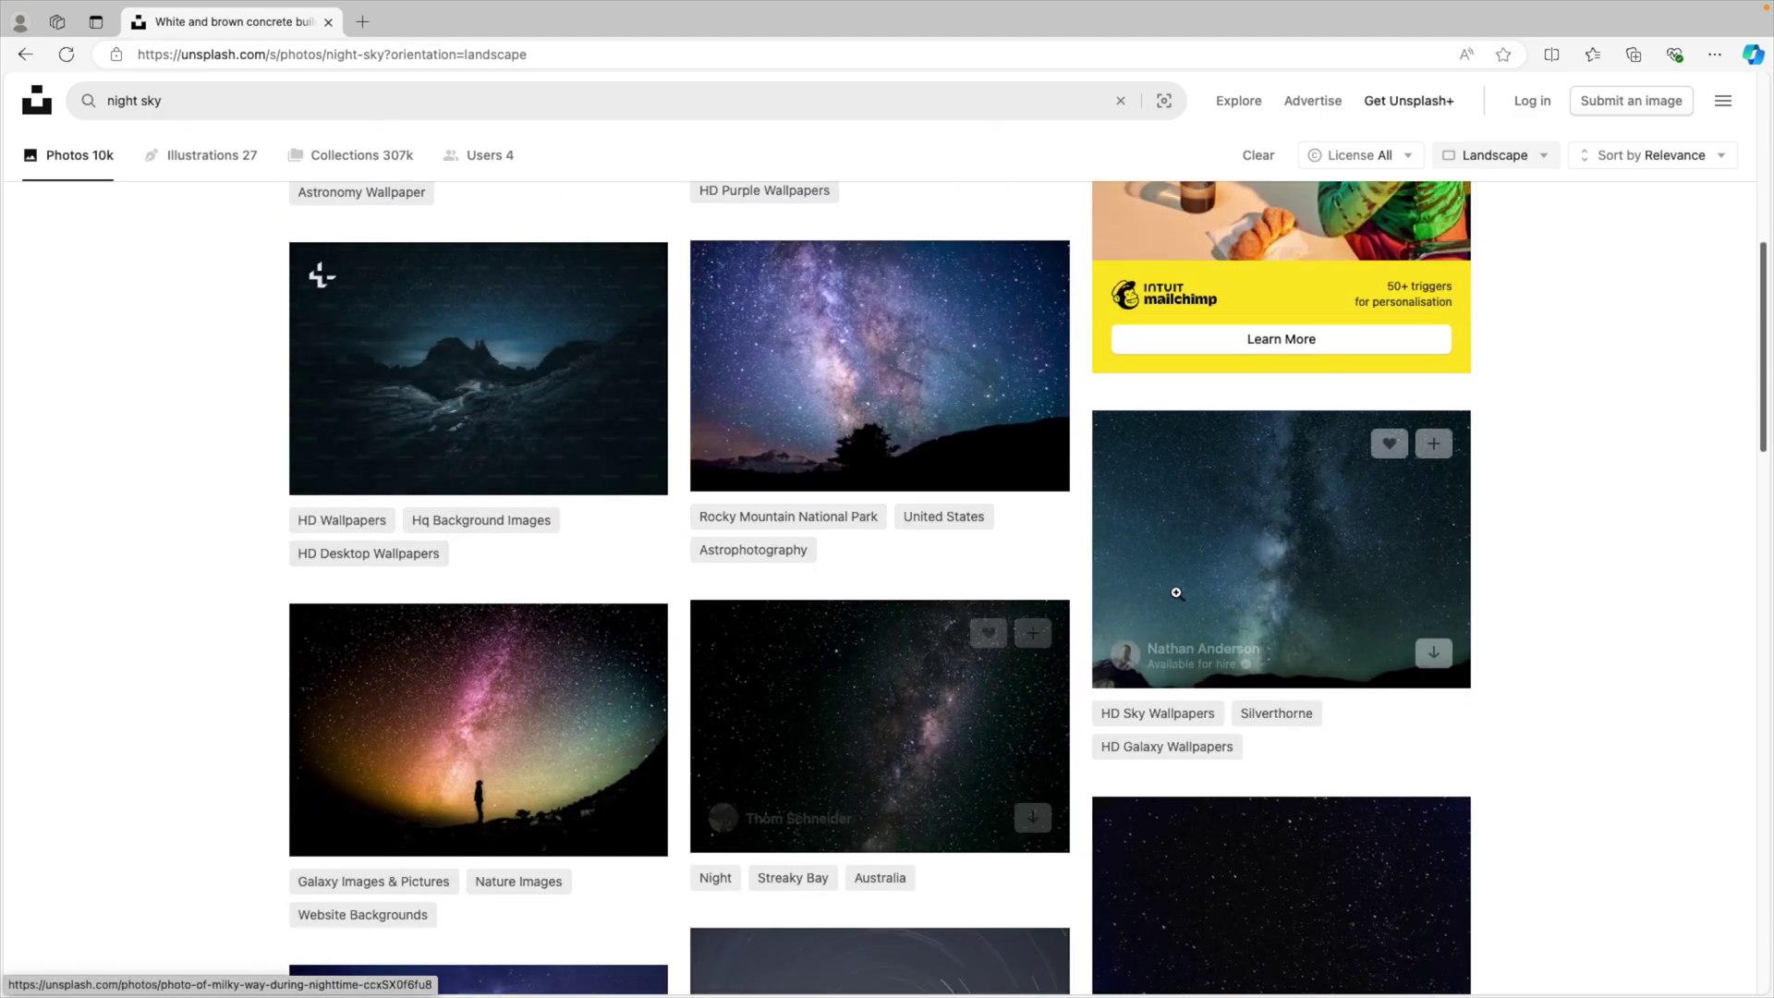
{"action": "left_click", "coordinate": [1312, 562]}
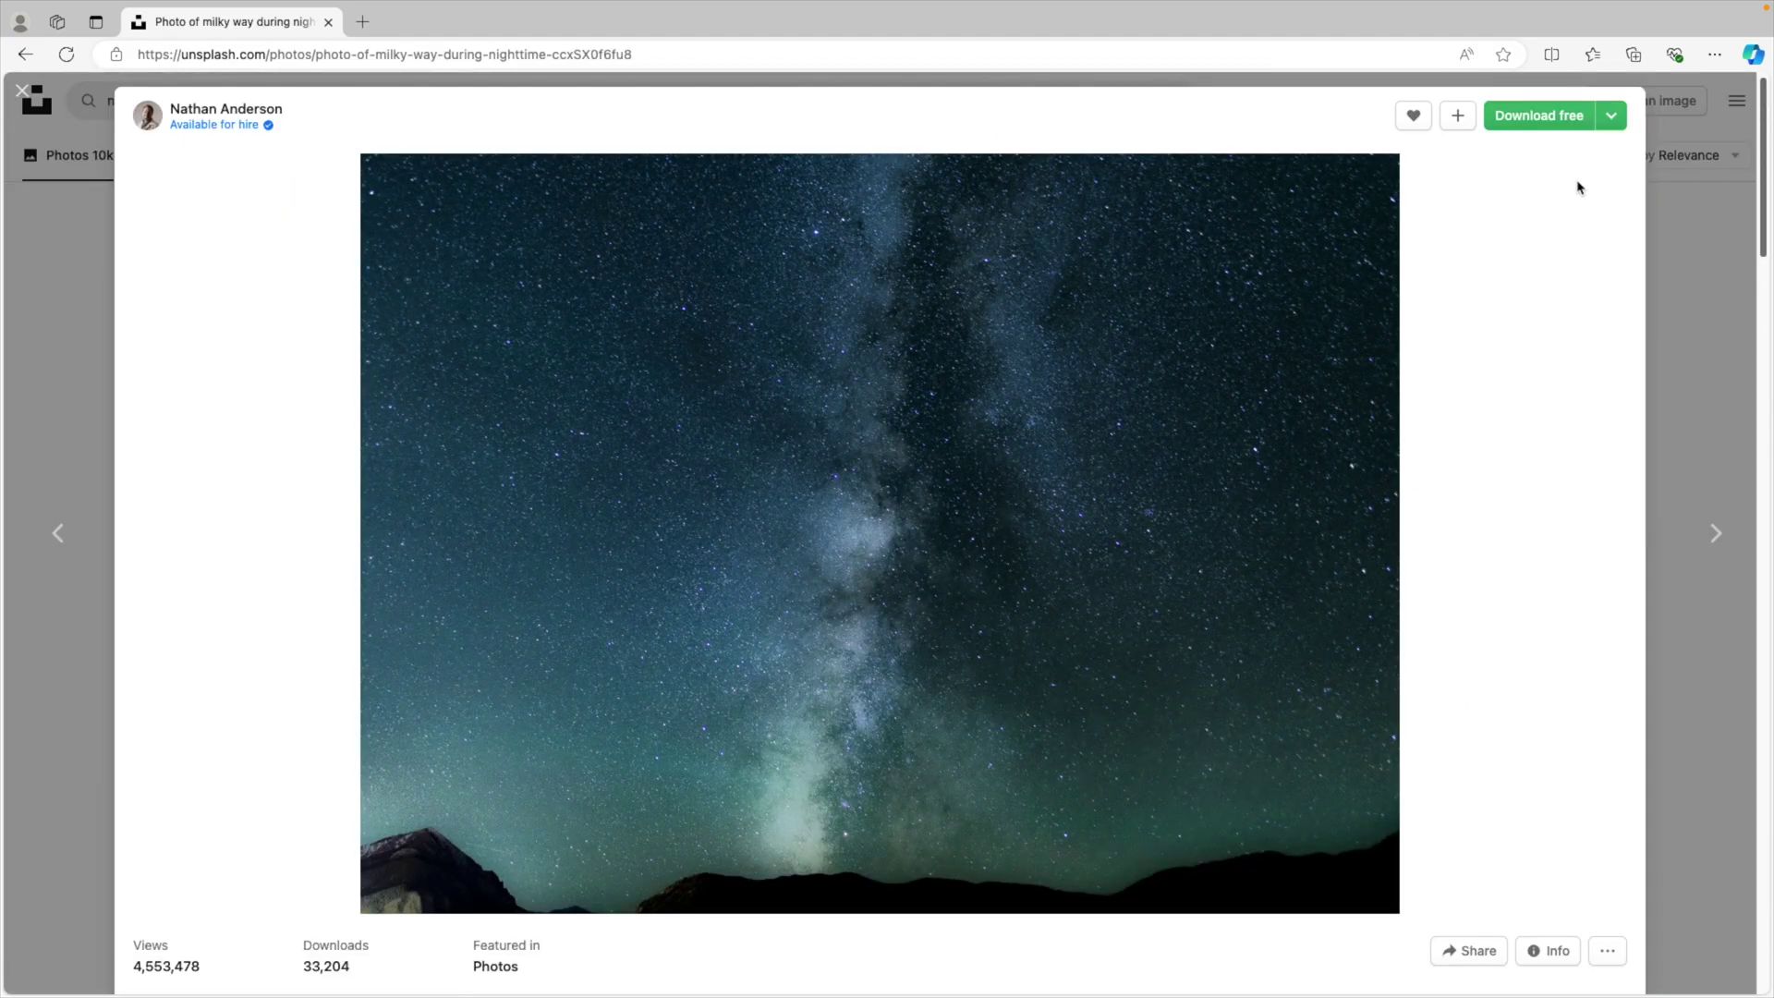
{"action": "left_click", "coordinate": [1611, 116]}
{"action": "left_click", "coordinate": [1493, 214]}
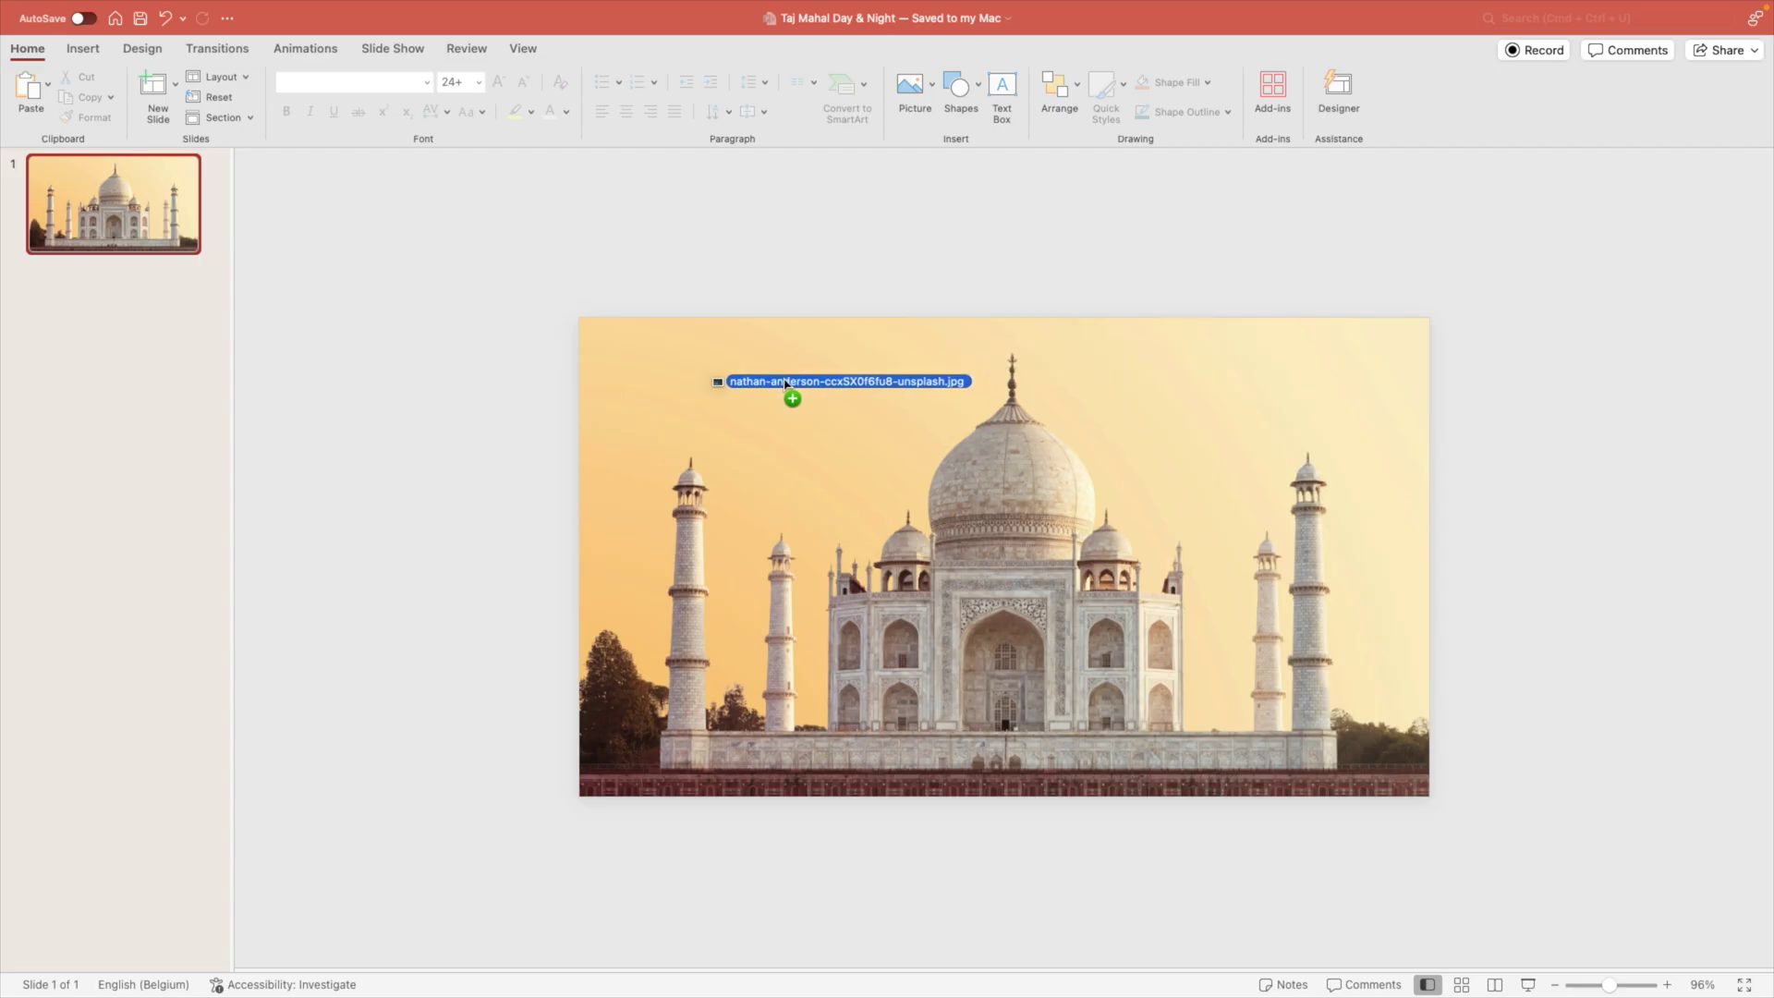
Add the milky-way photo, enlarge it, and crop off the mountain strip to 19,05 × 33,86 cm.
{"action": "left_click_drag", "start_coordinate": [792, 388], "coordinate": [862, 364]}
{"action": "left_click_drag", "start_coordinate": [813, 468], "coordinate": [724, 456]}
{"action": "left_click_drag", "start_coordinate": [1124, 713], "coordinate": [1429, 939]}
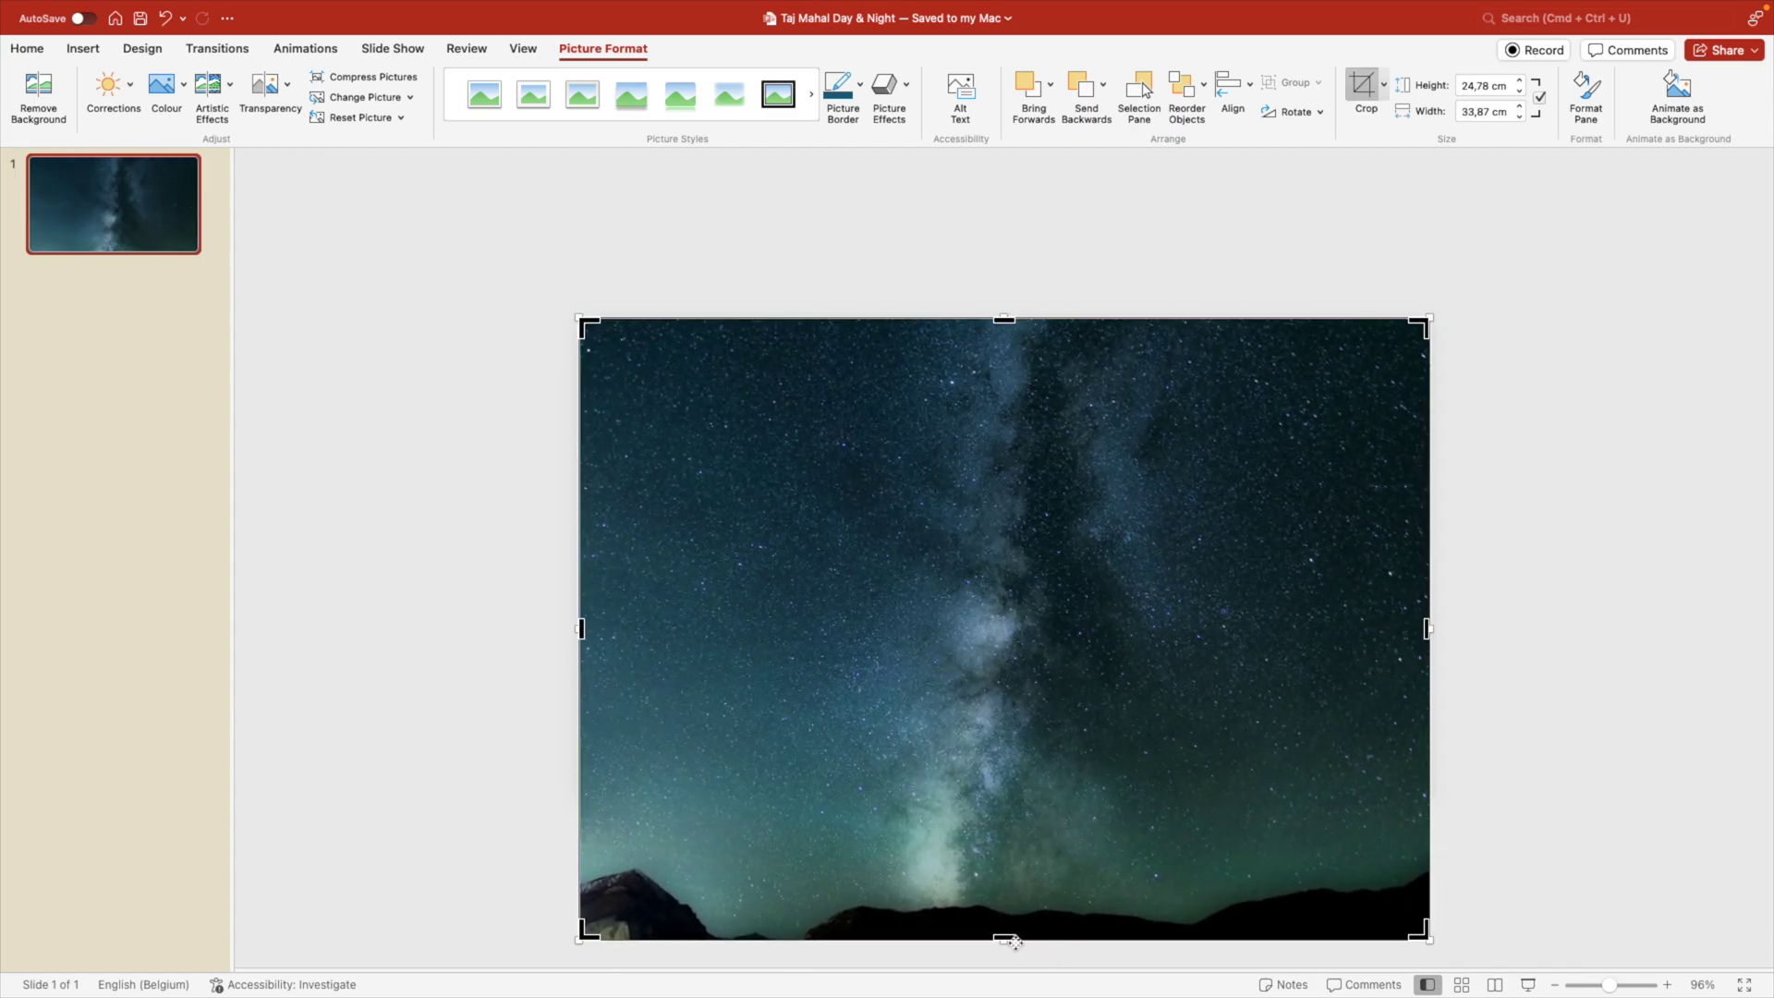
{"action": "left_click_drag", "start_coordinate": [1012, 939], "coordinate": [1047, 794]}
{"action": "left_click", "coordinate": [1579, 681]}
{"action": "left_click", "coordinate": [1128, 483]}
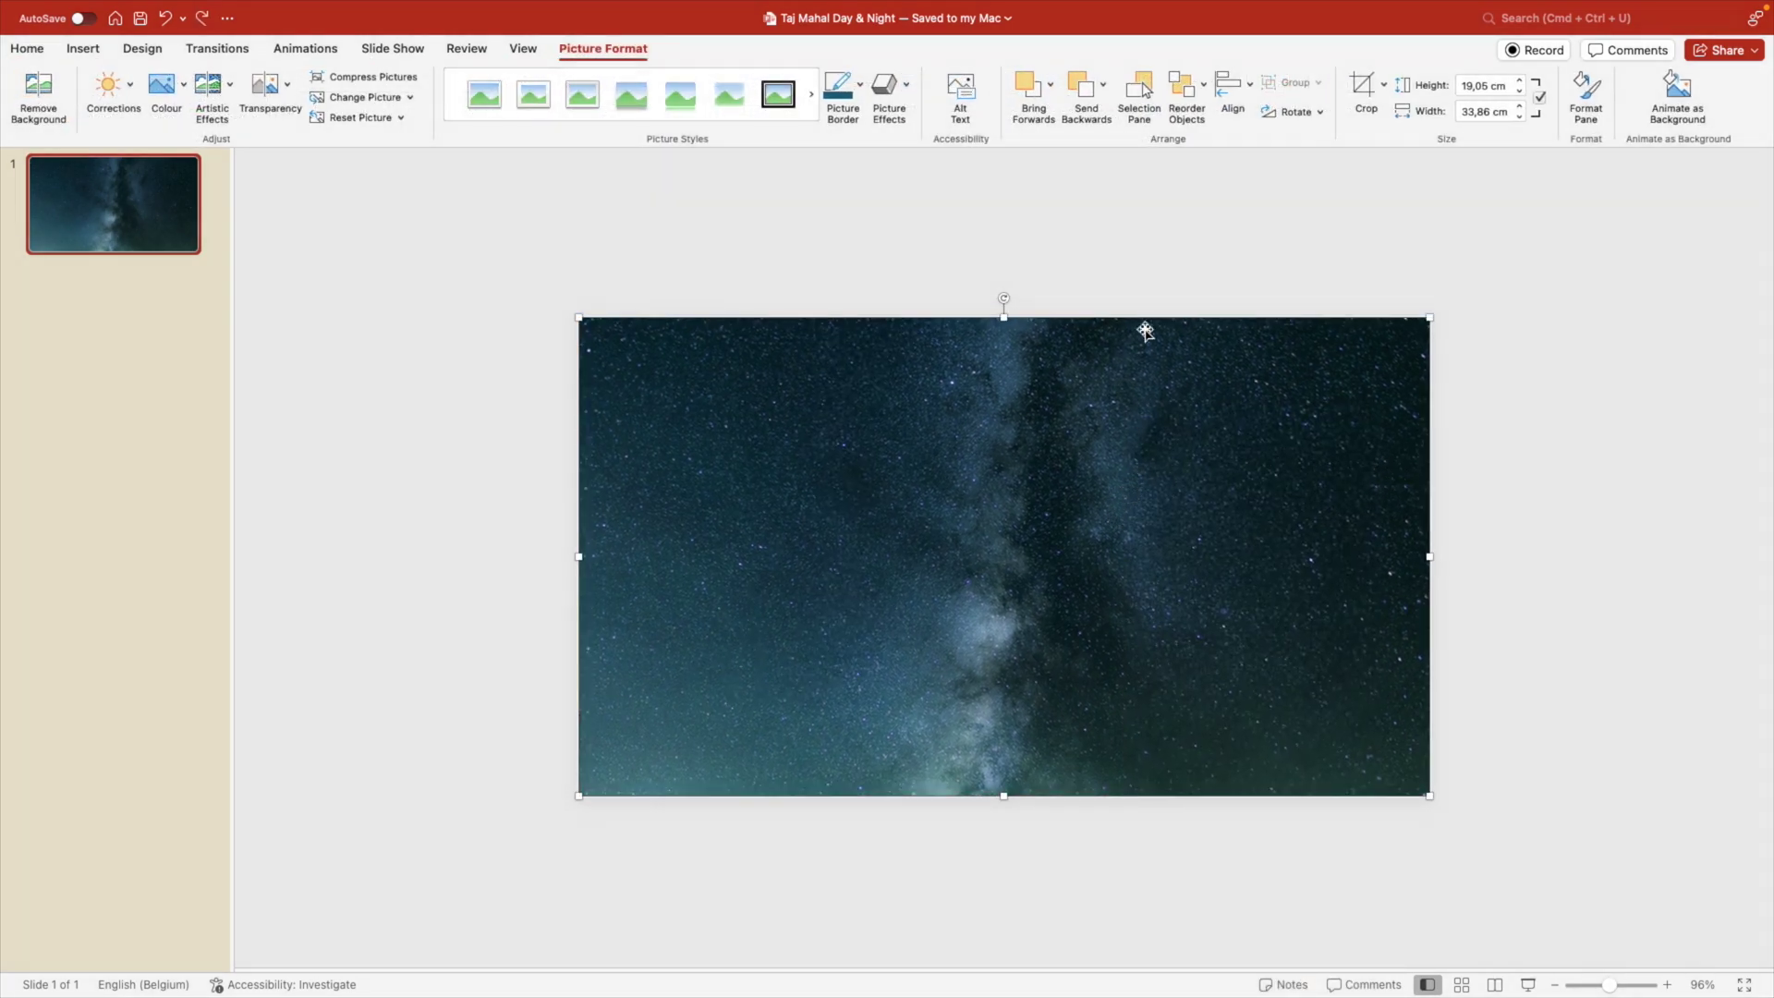
In the Selection Pane, move Picture 10 below Picture 8 and toggle visibility to check the layering.
{"action": "left_click", "coordinate": [1139, 96]}
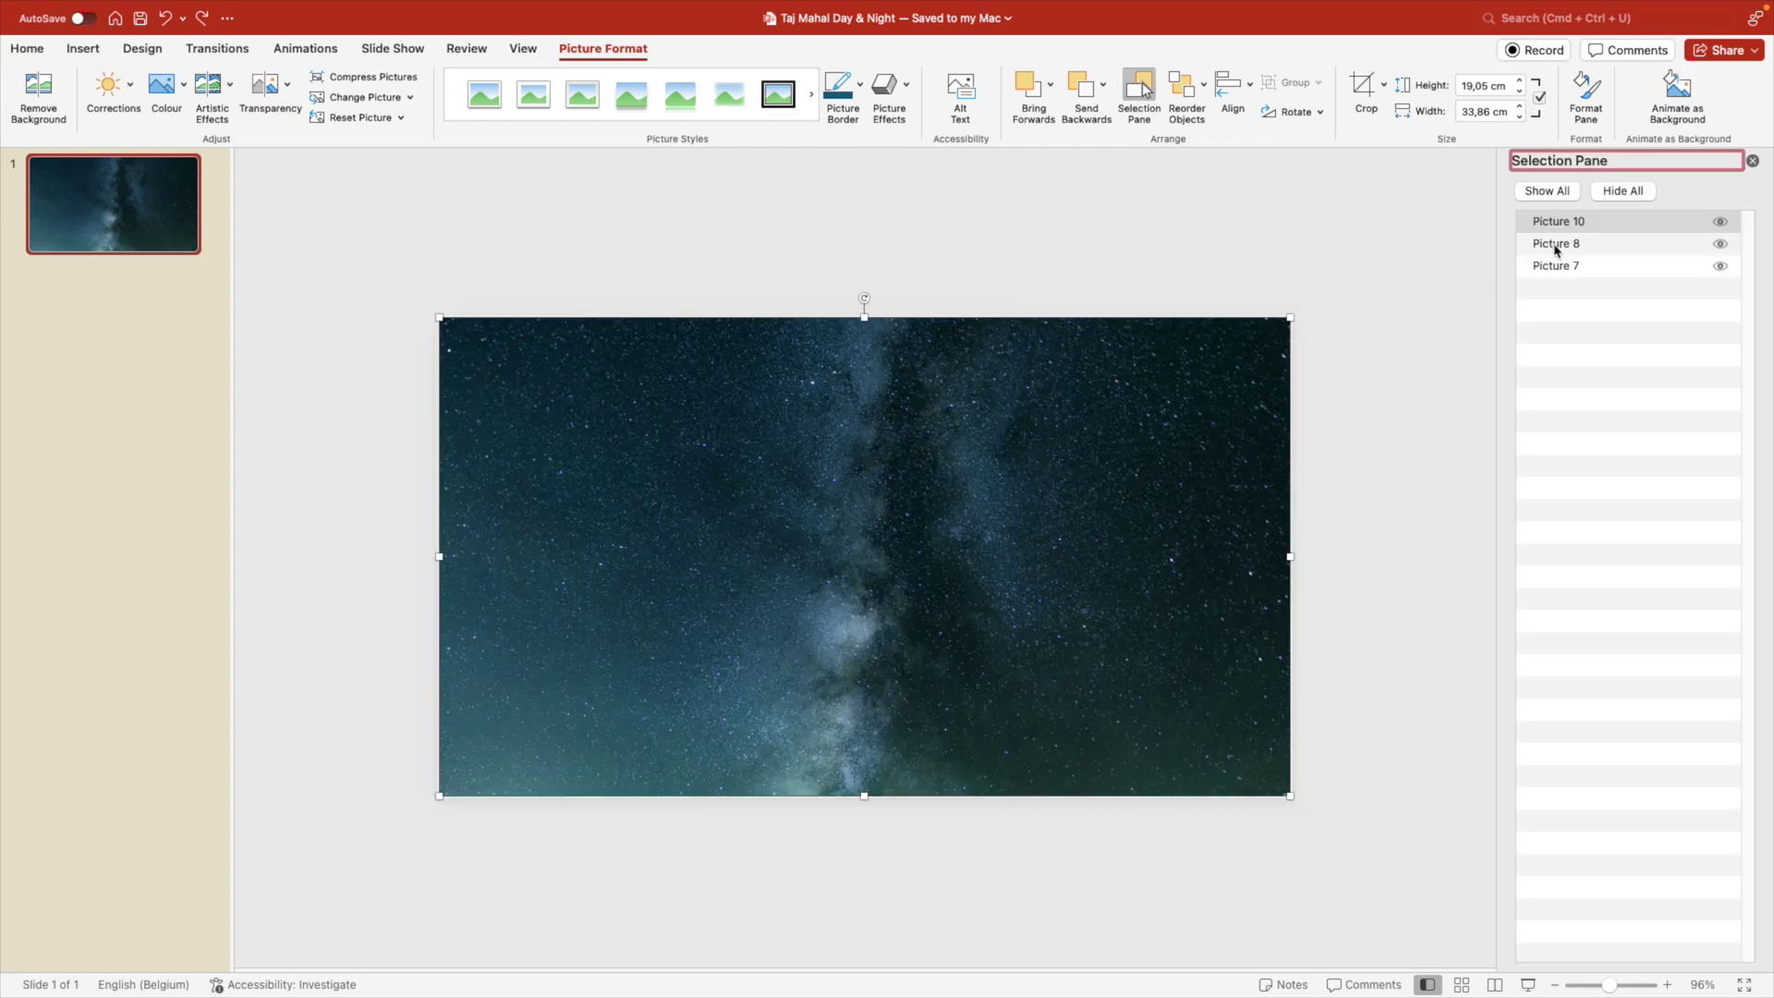
{"action": "left_click", "coordinate": [1720, 223]}
{"action": "left_click", "coordinate": [1720, 222]}
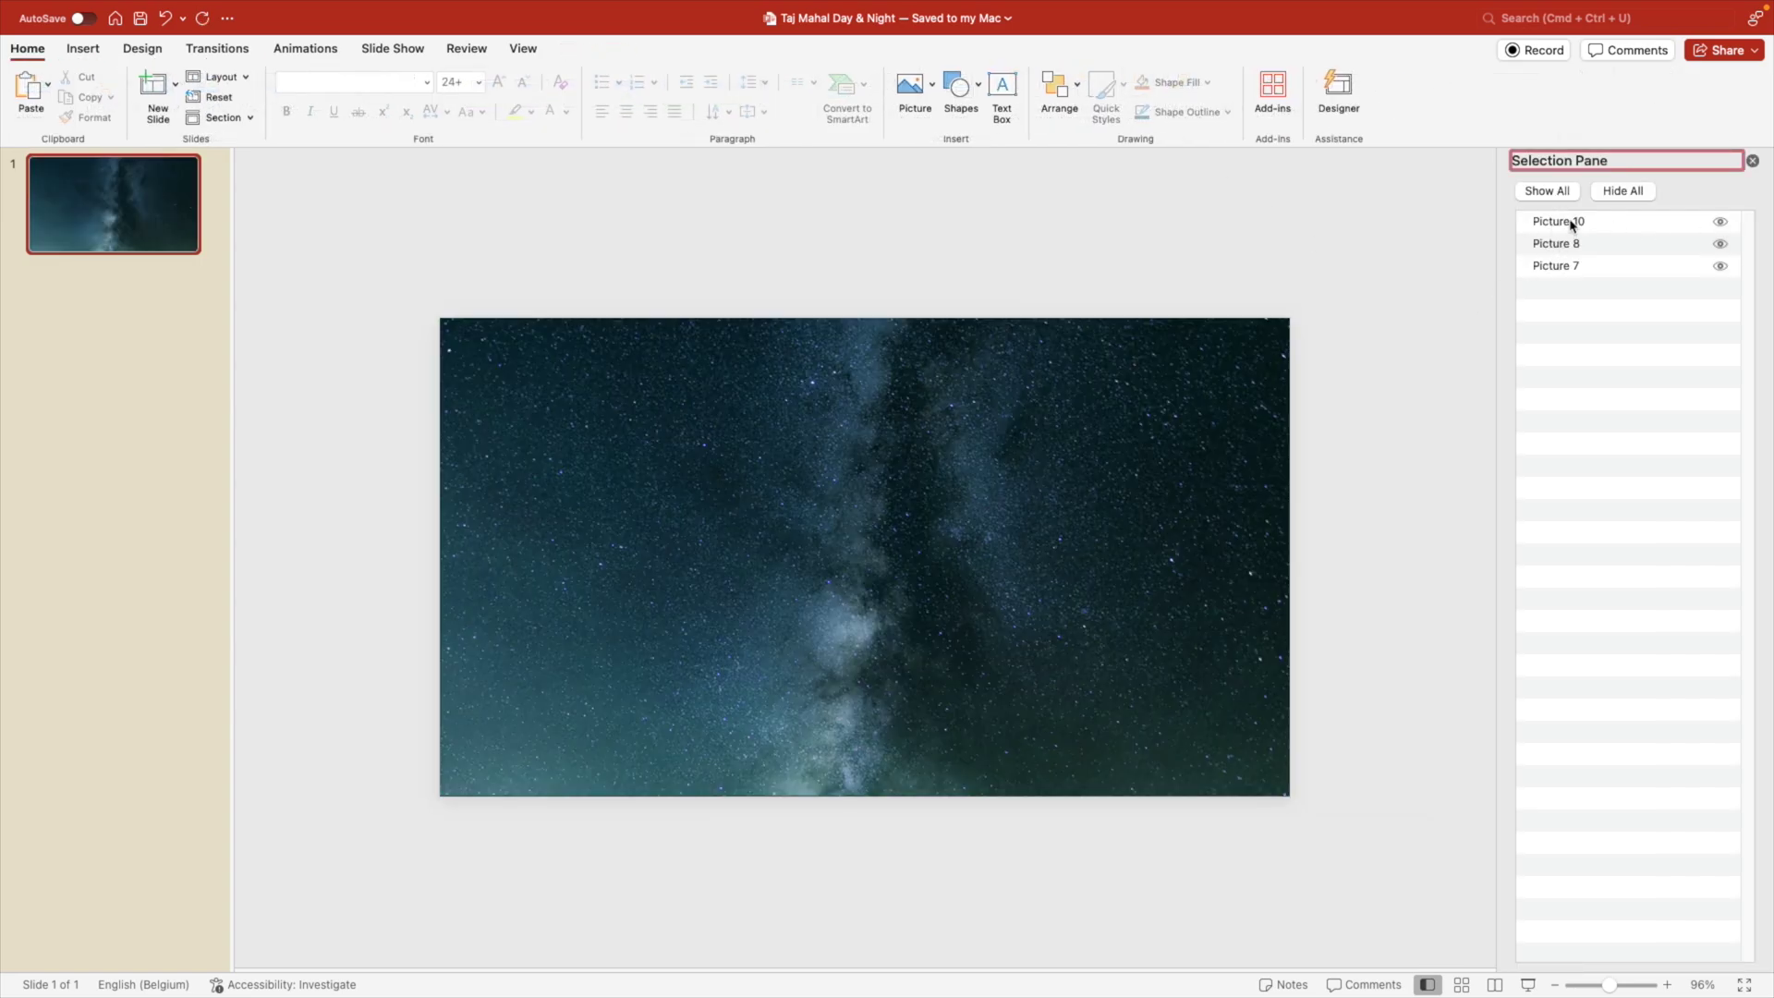
{"action": "left_click_drag", "start_coordinate": [1571, 221], "coordinate": [1568, 259]}
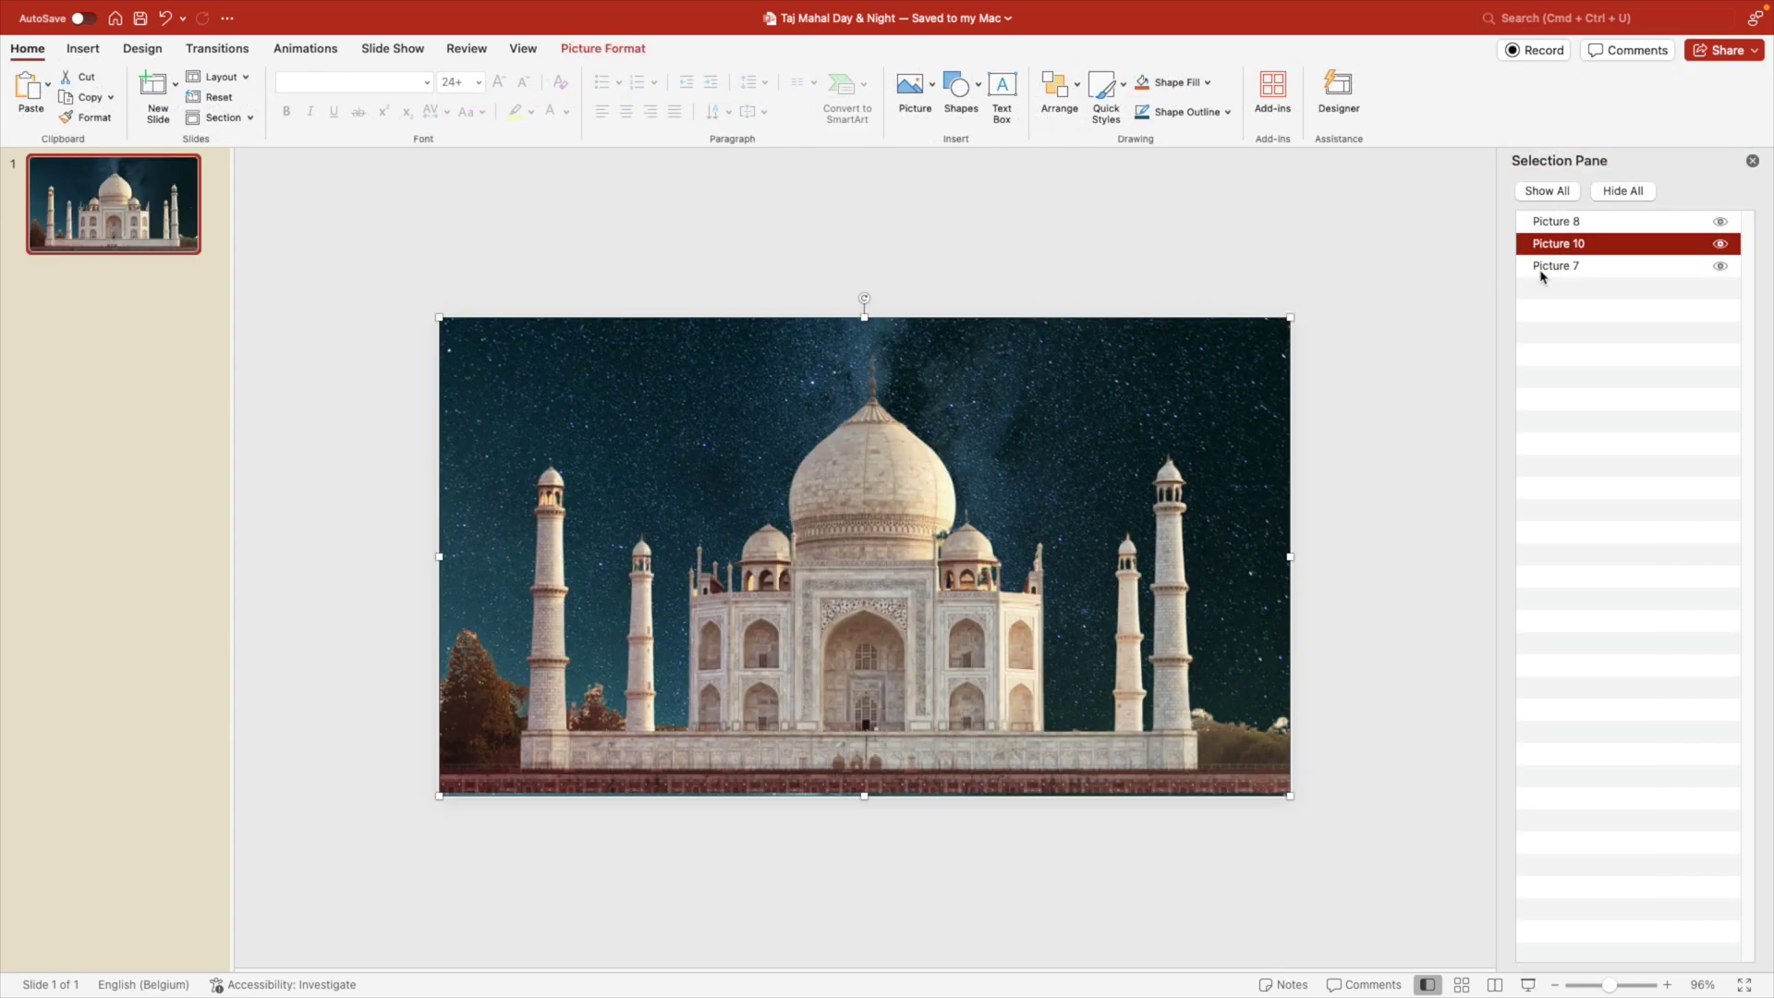
{"action": "left_click", "coordinate": [1720, 244]}
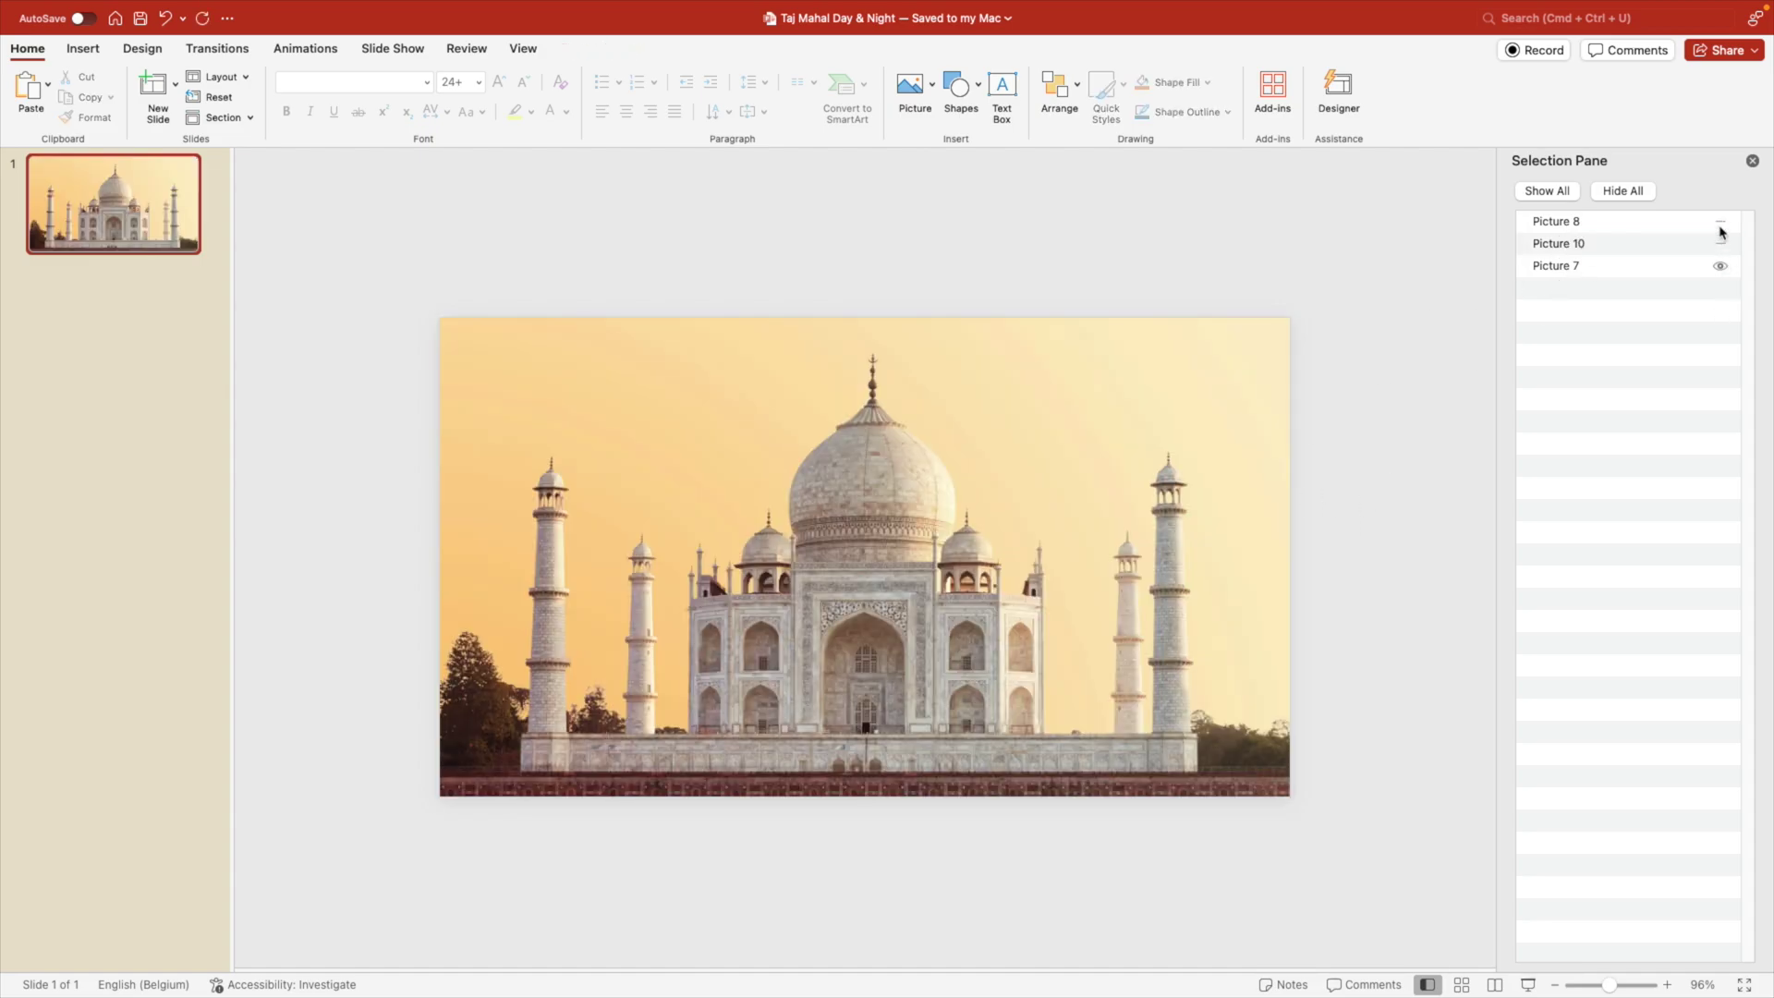
{"action": "left_click", "coordinate": [1720, 244]}
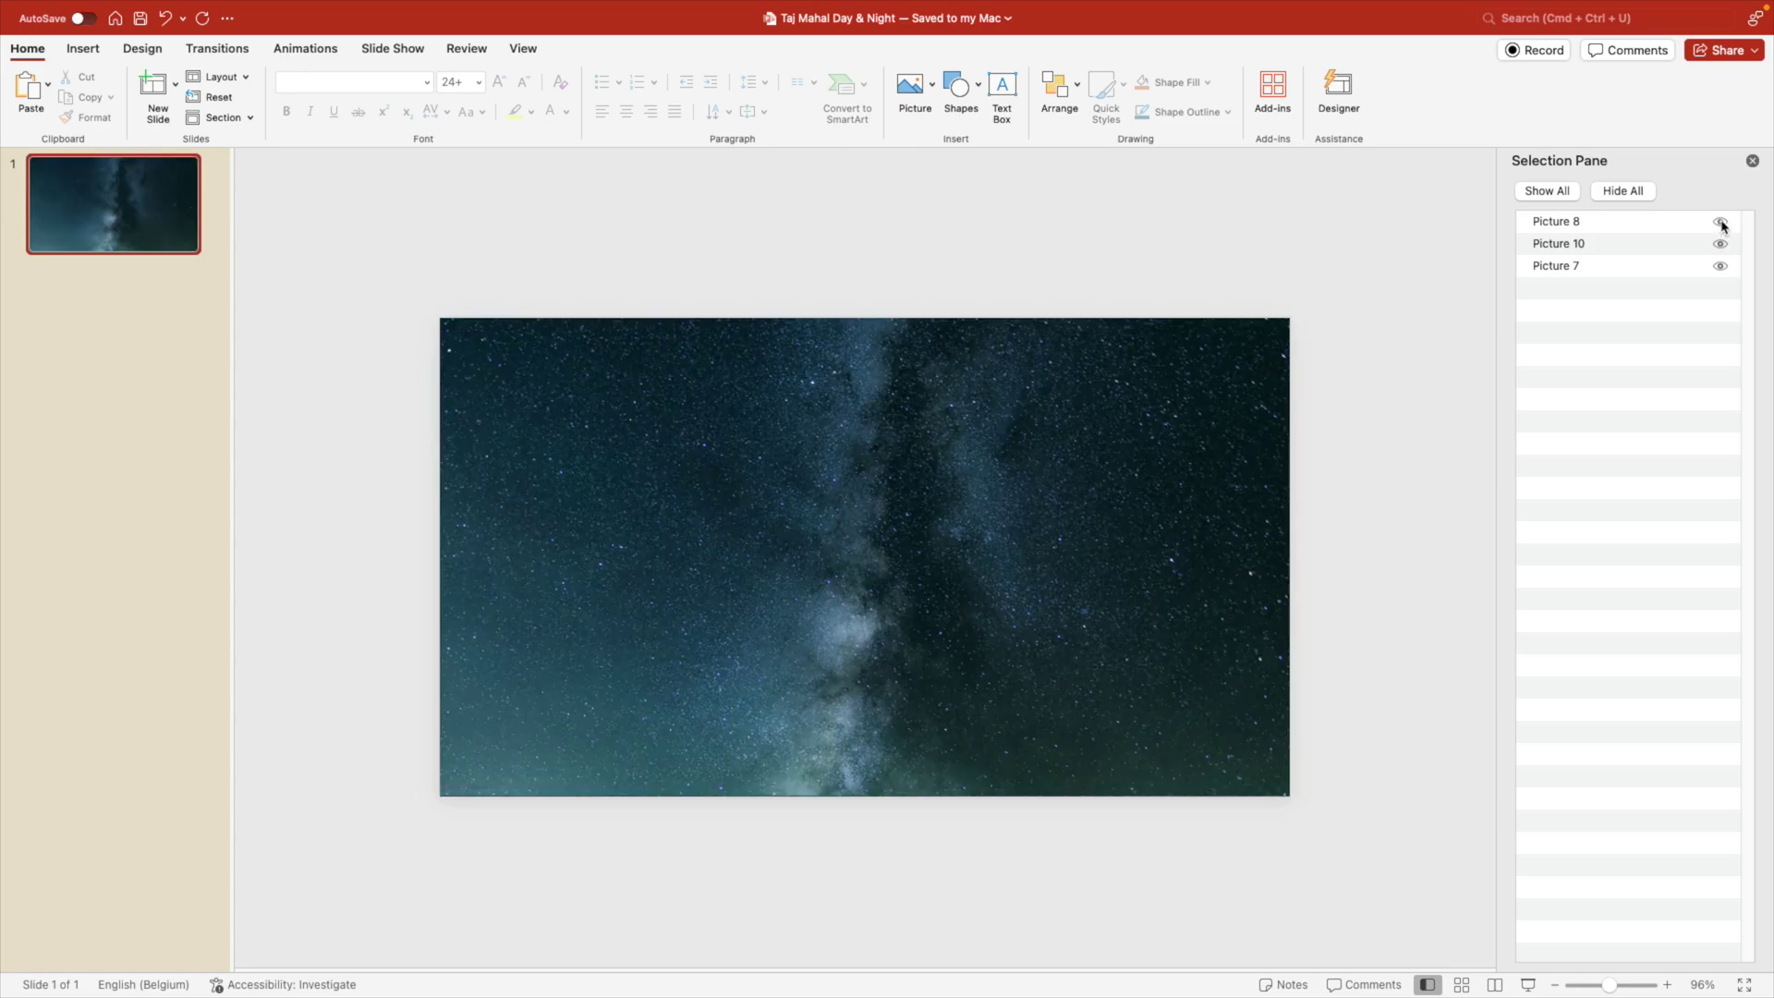
{"action": "left_click", "coordinate": [1720, 222]}
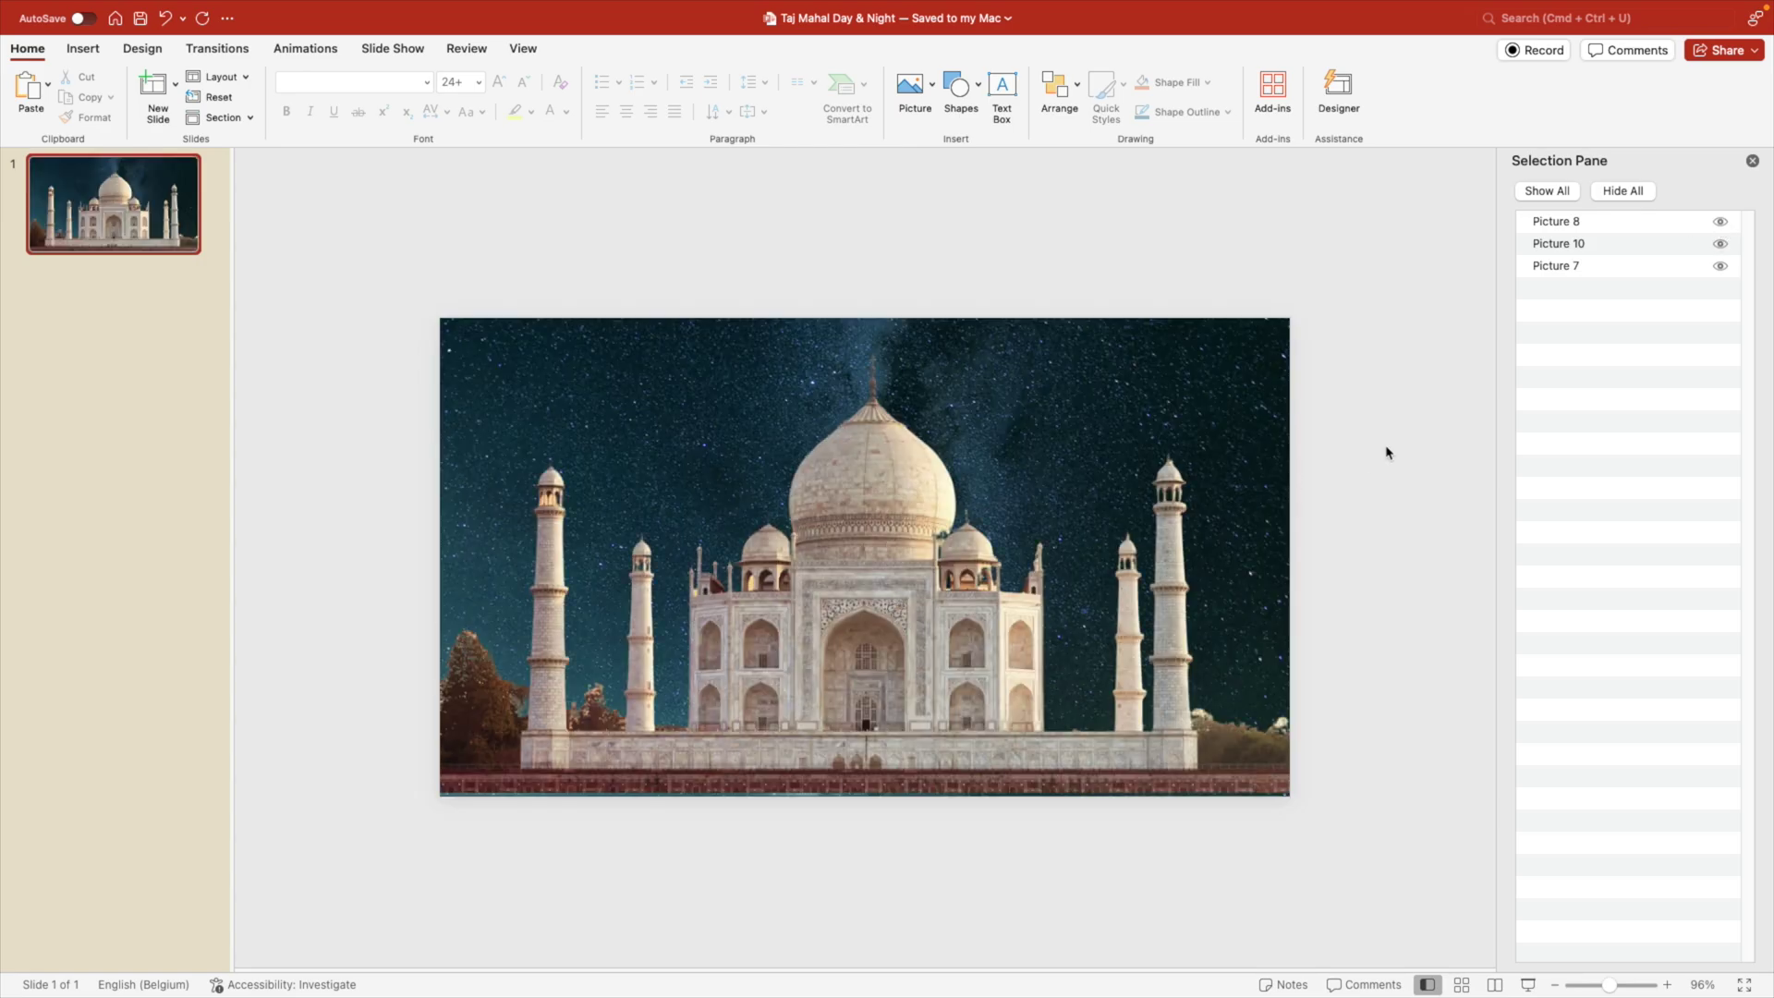
Set the night-sky photo's Picture Transparency to 100% and realign the Taj Mahal cut-out to the slide.
{"action": "left_click", "coordinate": [1752, 161]}
{"action": "left_click_drag", "start_coordinate": [989, 582], "coordinate": [925, 615]}
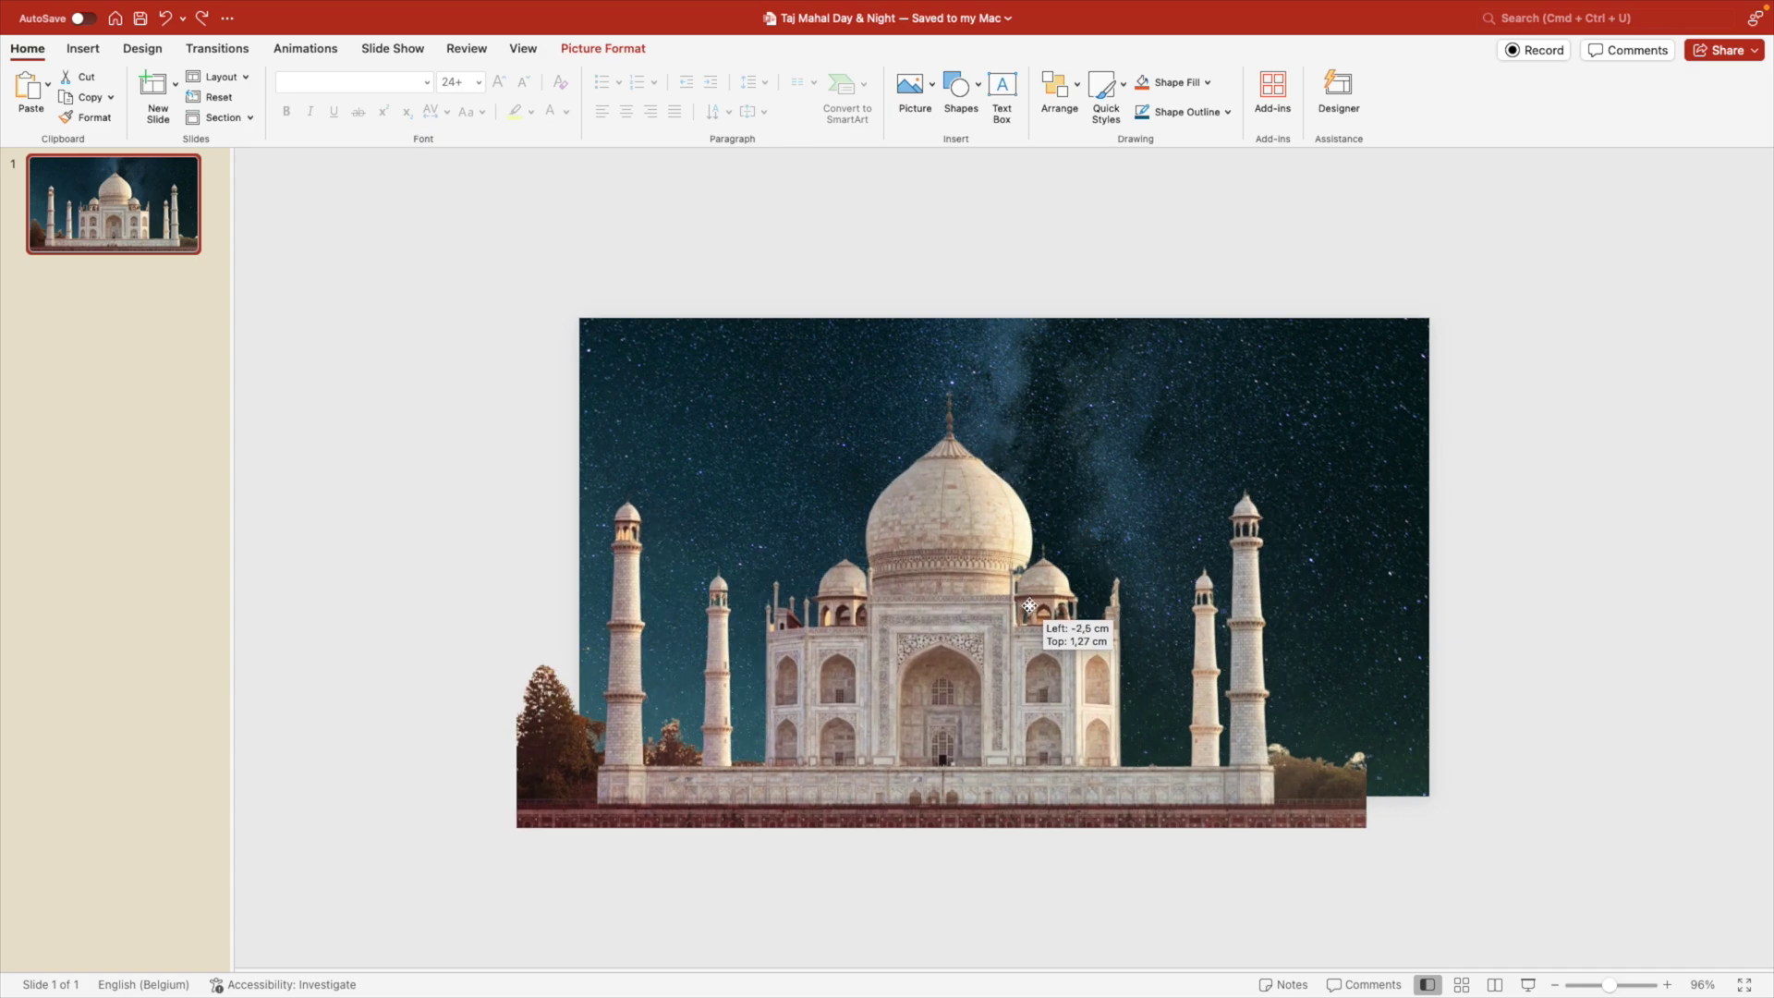
{"action": "left_click", "coordinate": [1396, 383]}
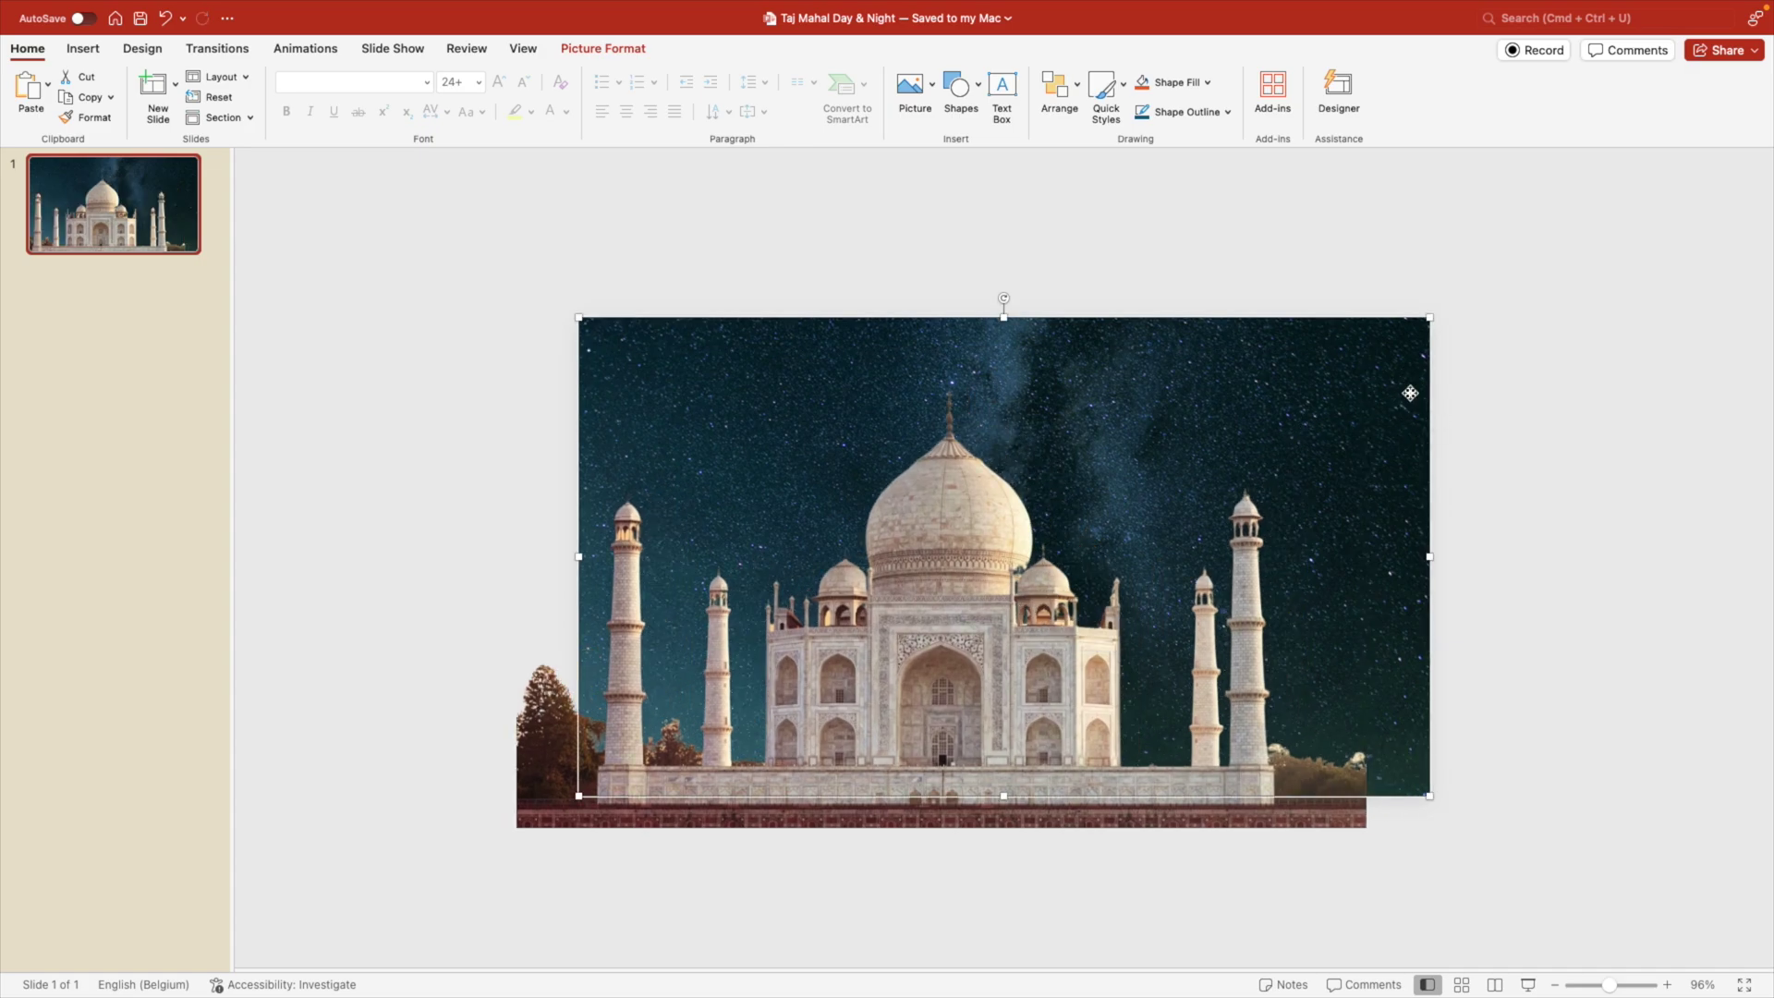
{"action": "right_click", "coordinate": [1411, 391]}
{"action": "left_click", "coordinate": [1470, 813]}
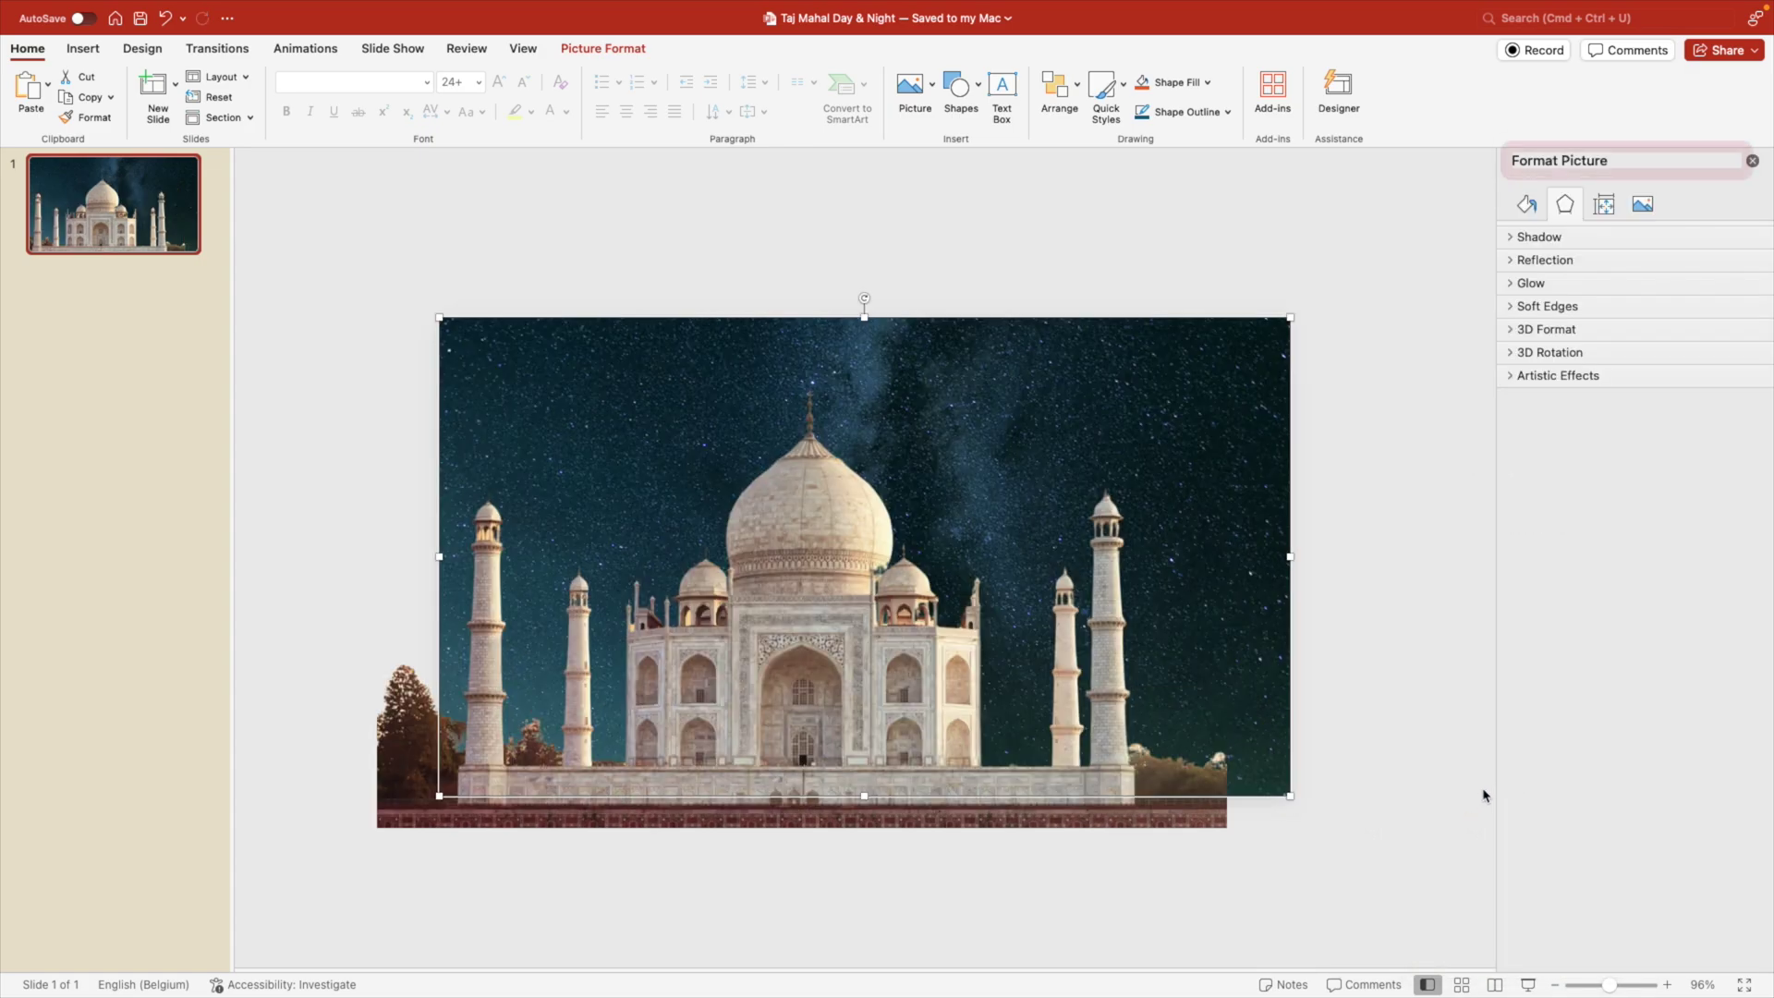
{"action": "left_click", "coordinate": [1645, 202]}
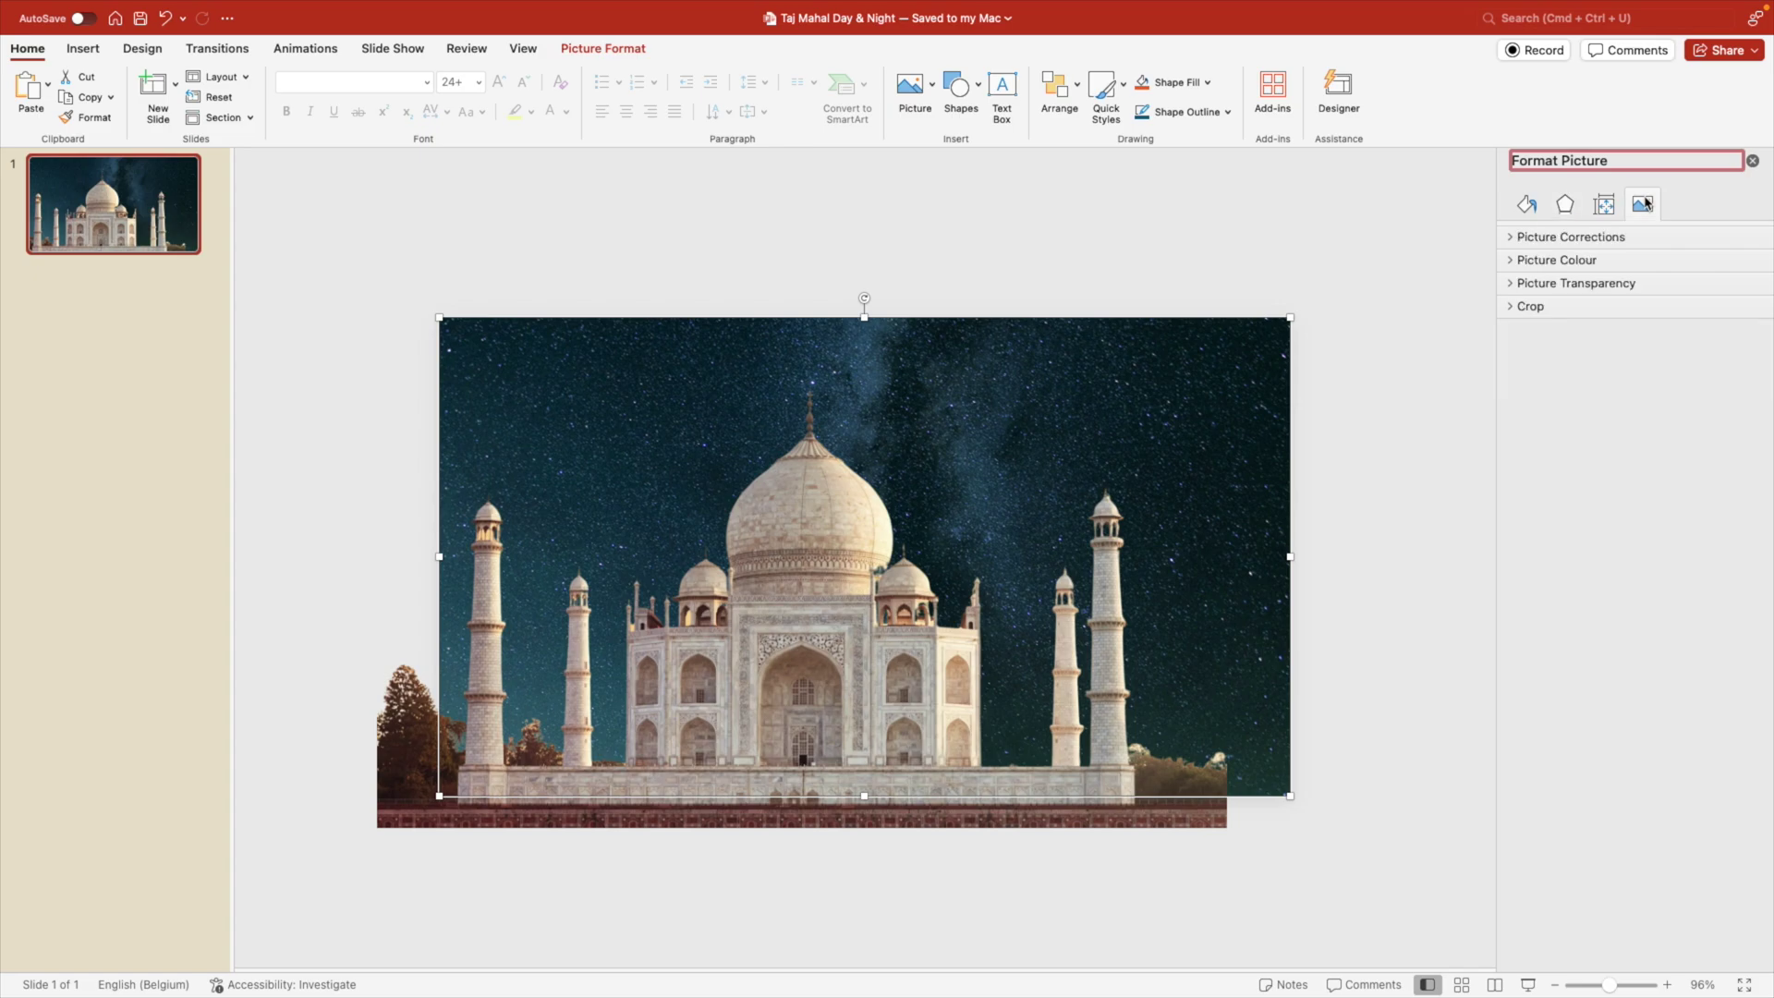
{"action": "left_click", "coordinate": [1571, 236]}
{"action": "left_click", "coordinate": [1550, 236]}
{"action": "left_click", "coordinate": [1565, 284]}
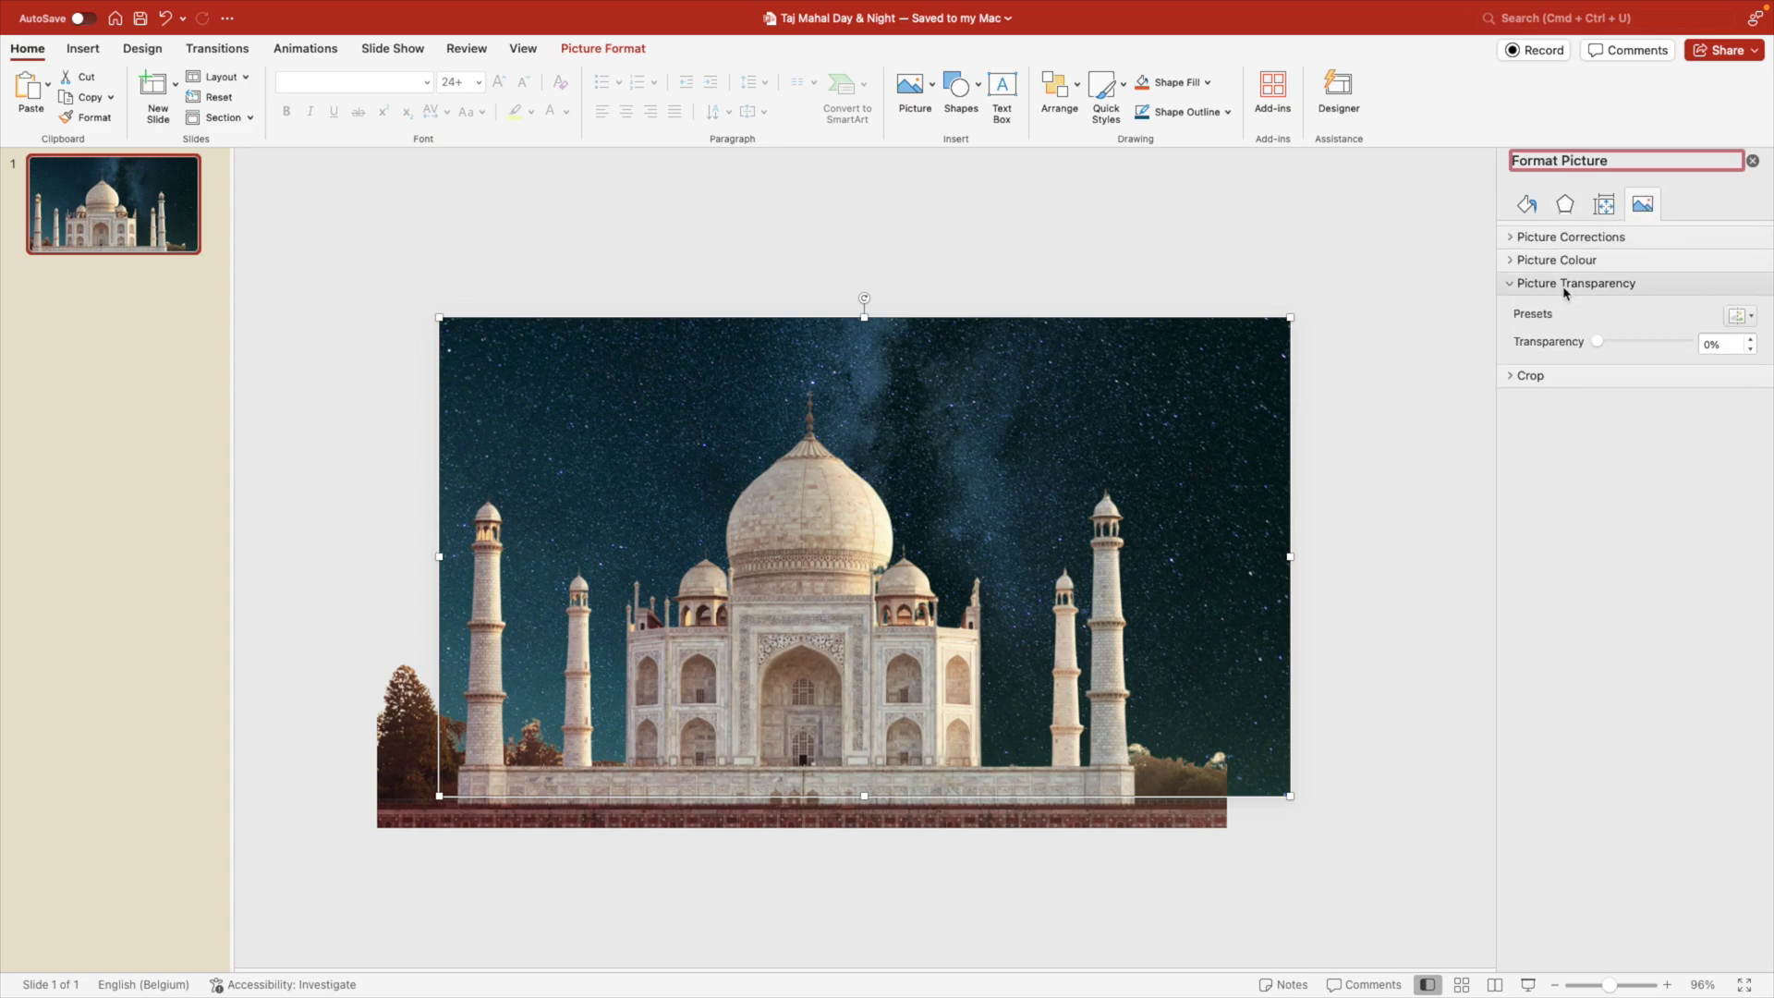
{"action": "left_click_drag", "start_coordinate": [1596, 341], "coordinate": [1711, 347]}
{"action": "left_click", "coordinate": [1374, 614]}
{"action": "left_click_drag", "start_coordinate": [879, 696], "coordinate": [940, 666]}
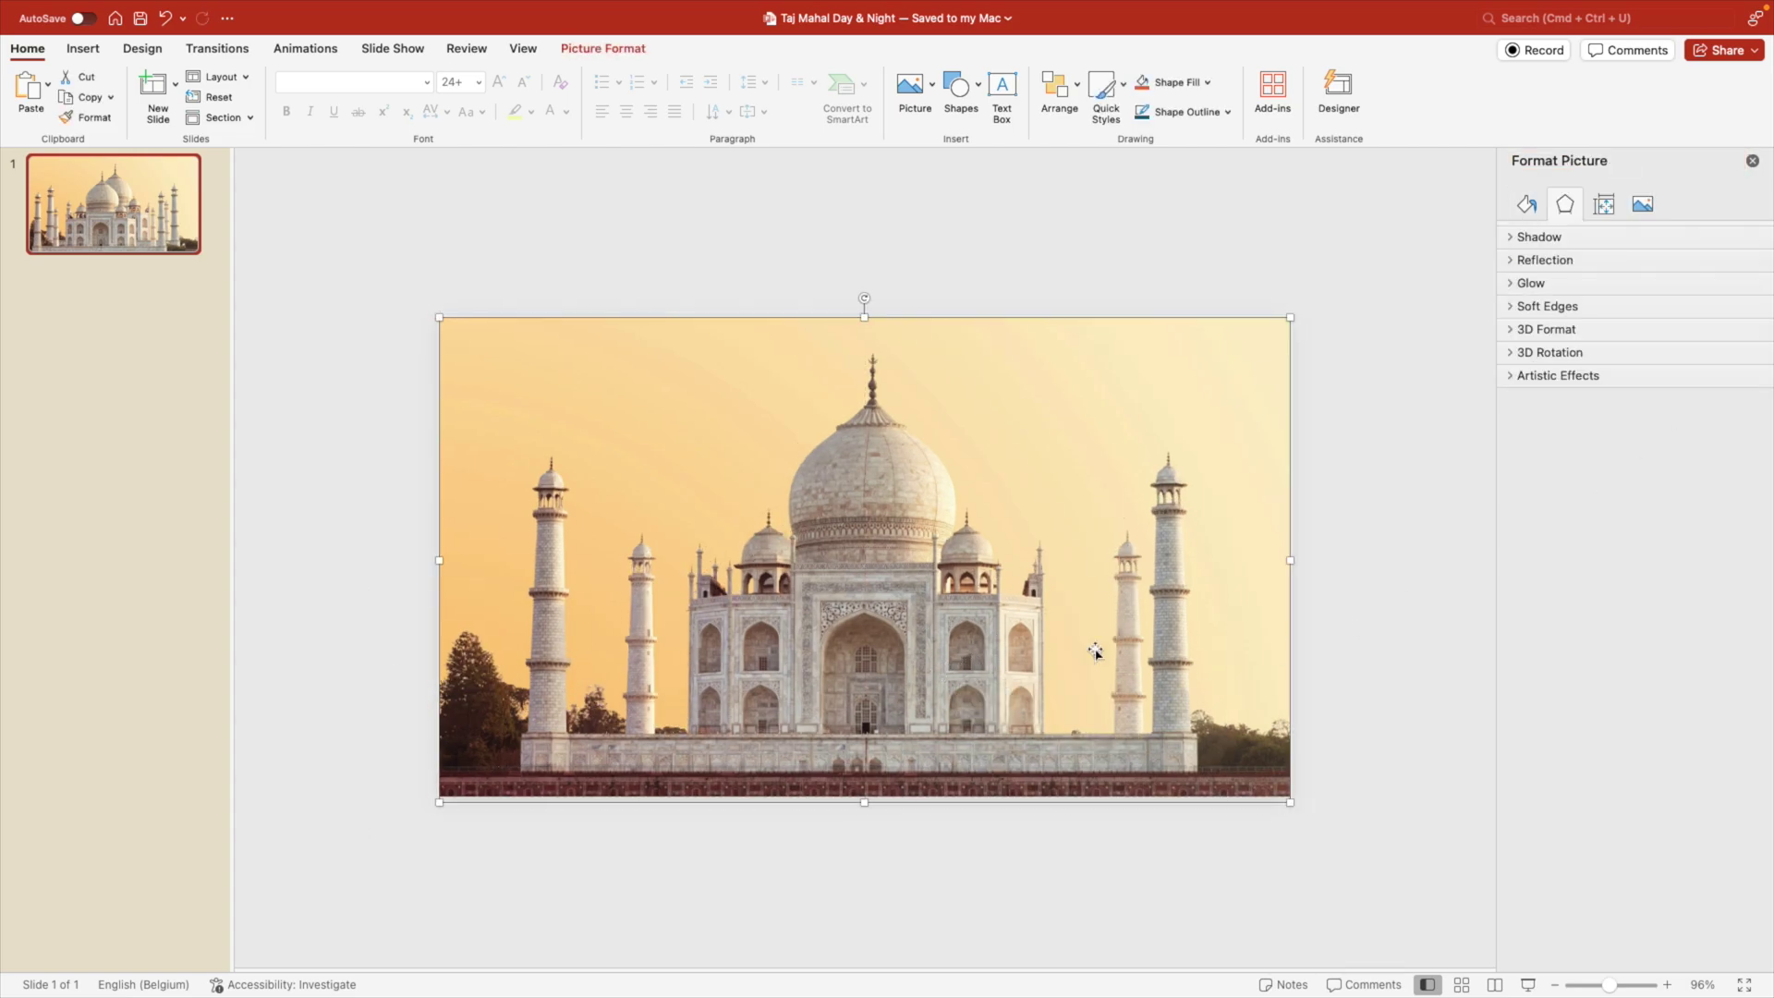
Duplicate slide 1 as slide 2, undoing an accidental picture move with Cmd+Z.
{"action": "left_click", "coordinate": [142, 208]}
{"action": "right_click", "coordinate": [142, 208]}
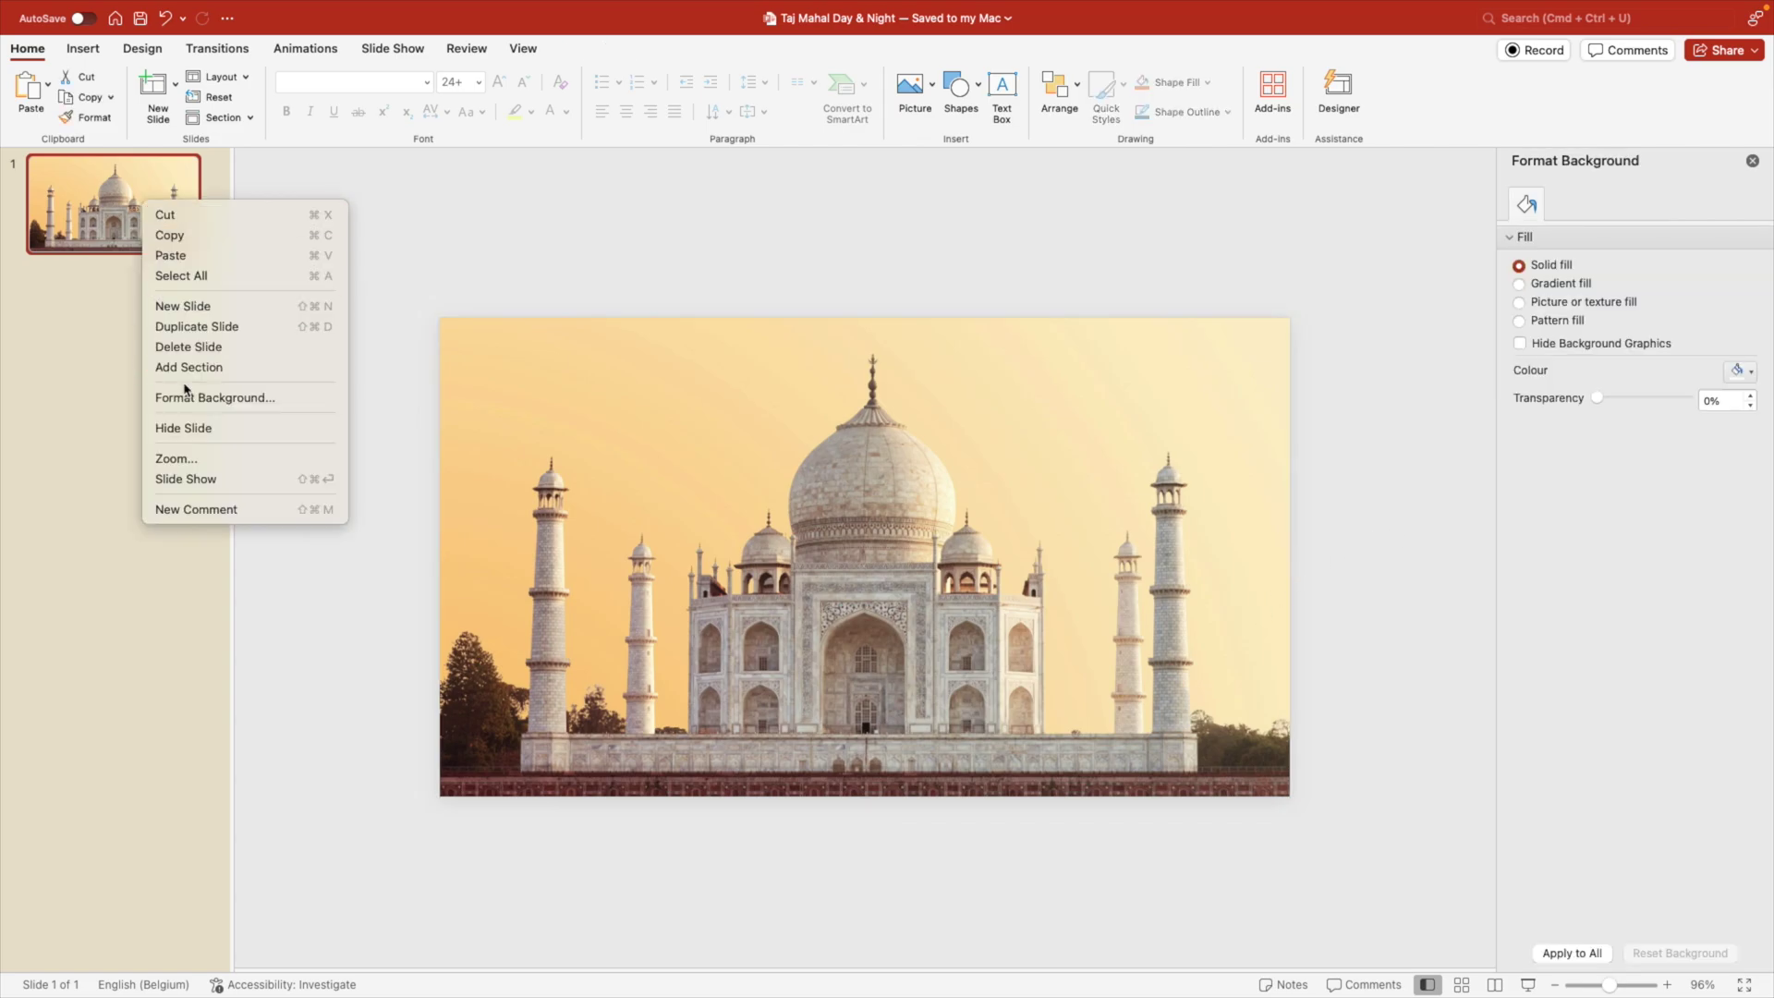
{"action": "left_click", "coordinate": [204, 334]}
{"action": "left_click_drag", "start_coordinate": [914, 536], "coordinate": [864, 582]}
{"action": "left_click_drag", "start_coordinate": [1259, 407], "coordinate": [1374, 453]}
{"action": "key", "text": "super+z"}
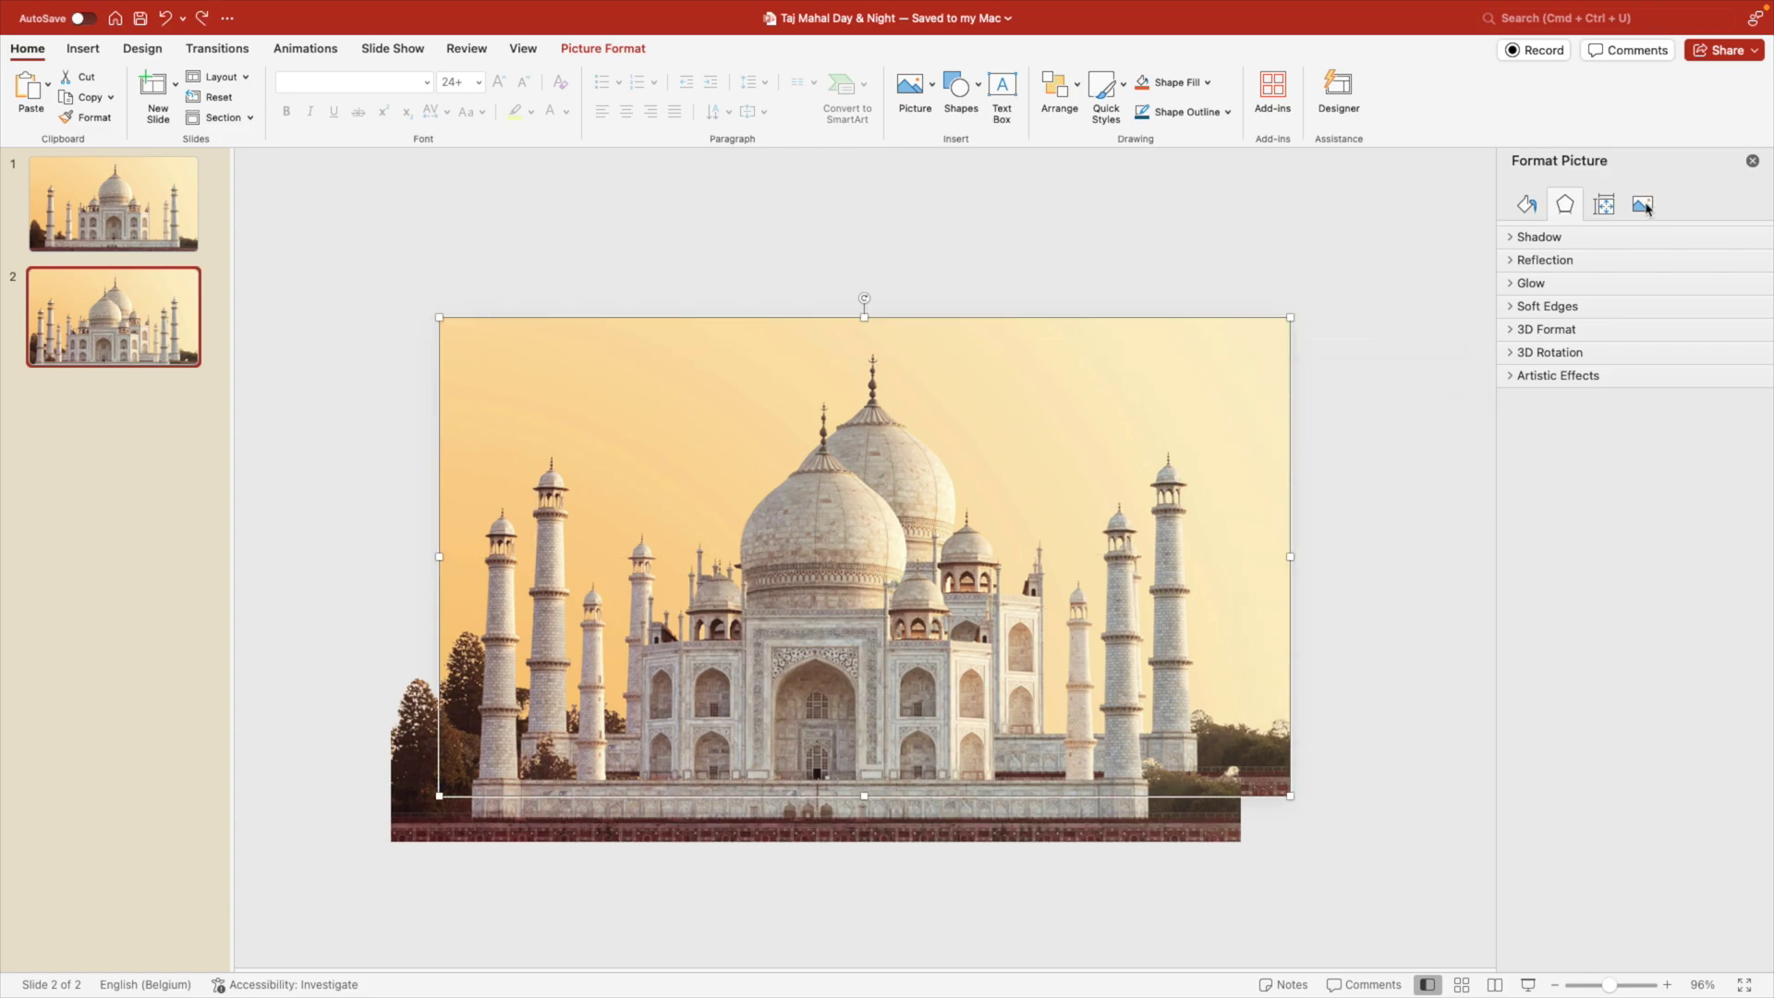
{"action": "left_click", "coordinate": [1643, 205]}
On slide 2, return the night photo to 0% transparency and realign the Taj Mahal cut-out.
{"action": "left_click_drag", "start_coordinate": [1686, 343], "coordinate": [1563, 344]}
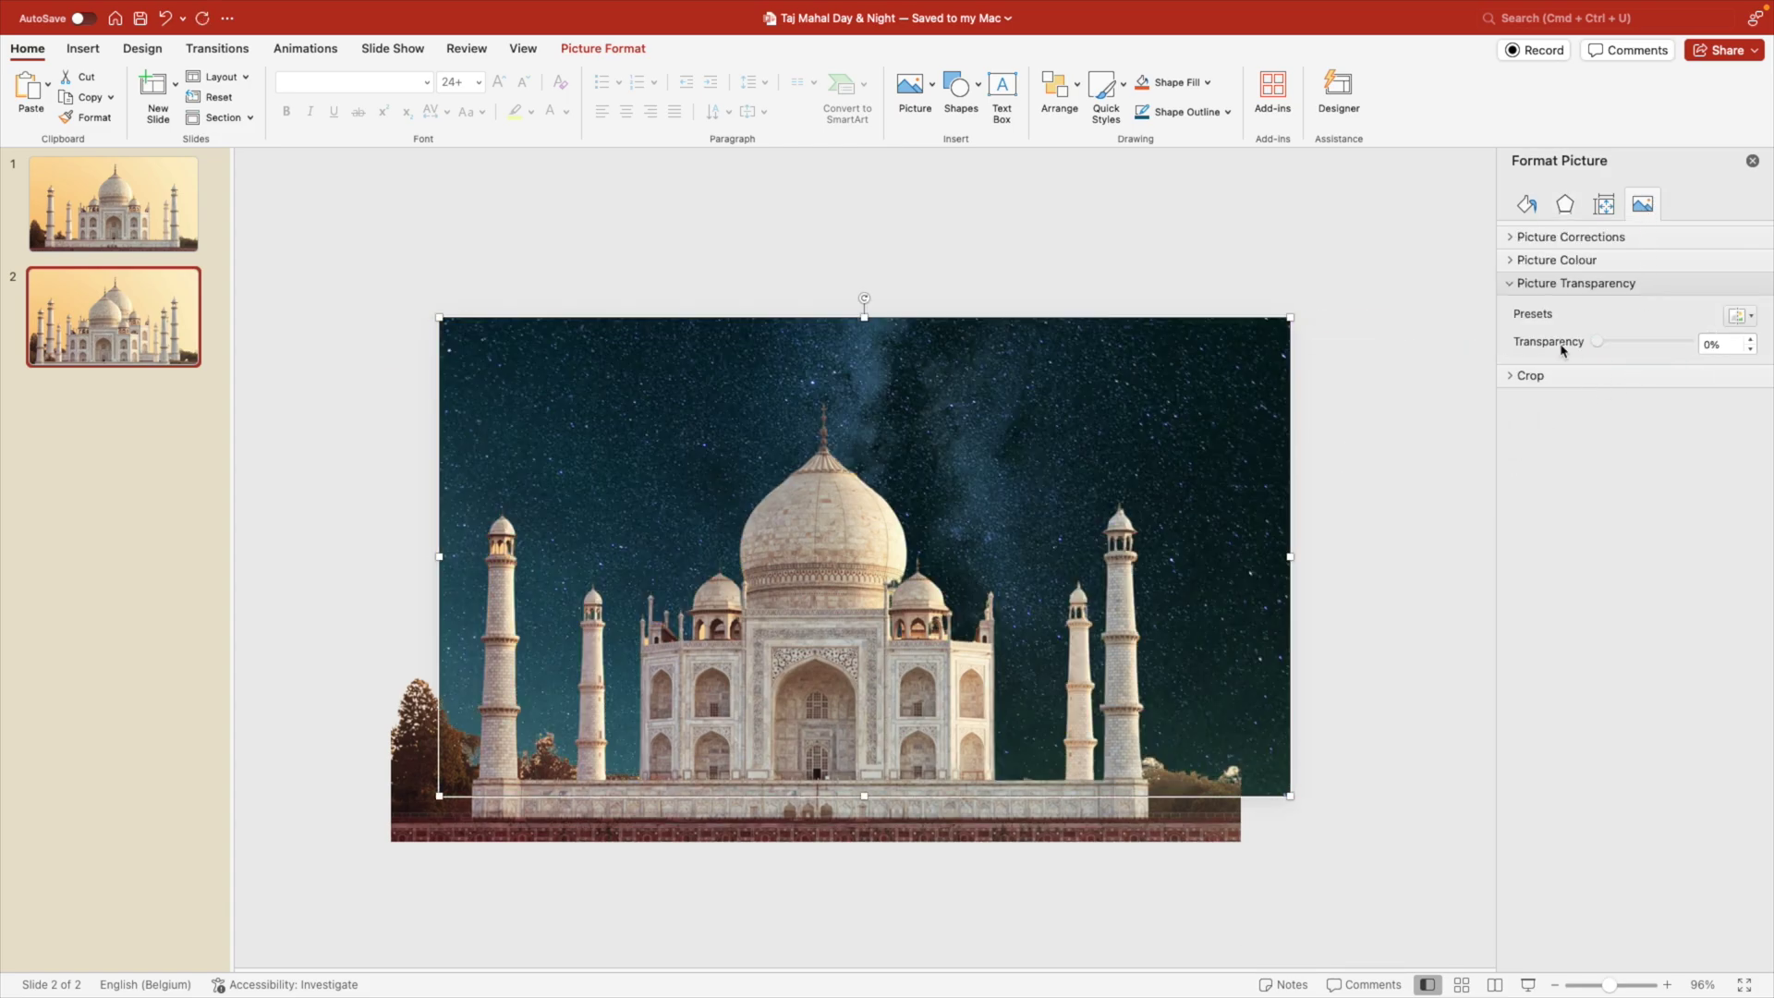
{"action": "left_click", "coordinate": [1478, 413]}
{"action": "left_click_drag", "start_coordinate": [808, 698], "coordinate": [859, 654]}
{"action": "key", "text": "Page_Up"}
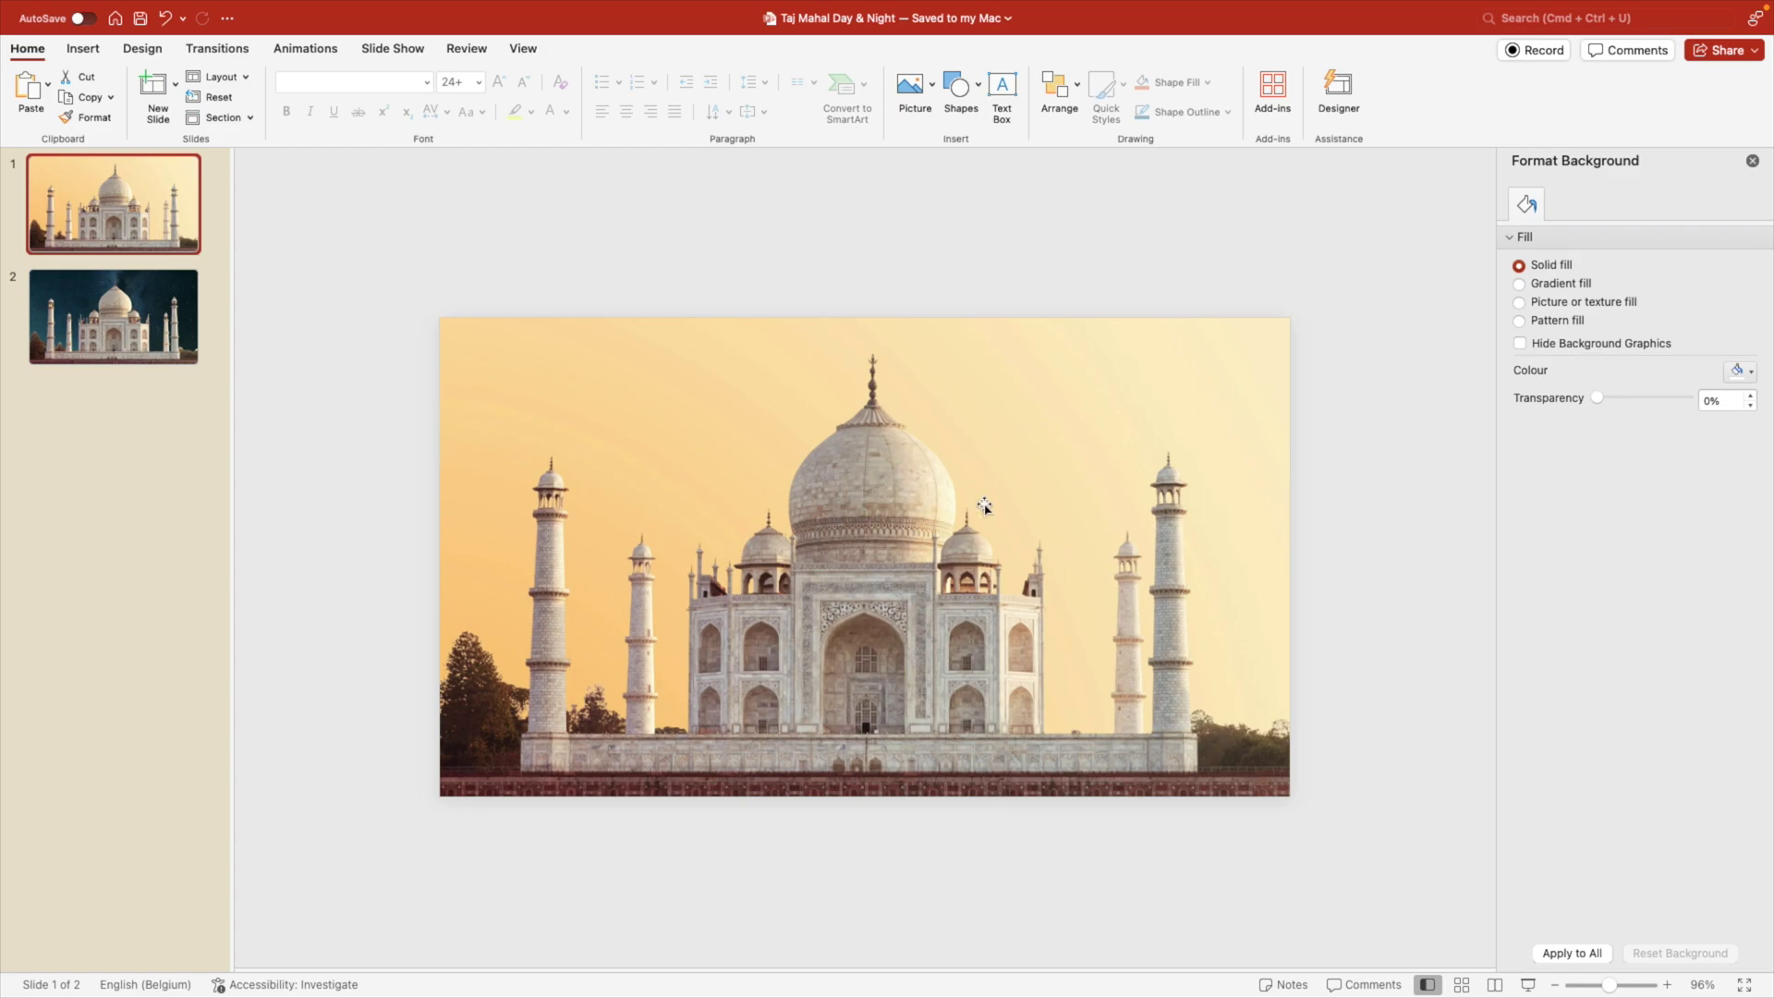
{"action": "left_click", "coordinate": [186, 361]}
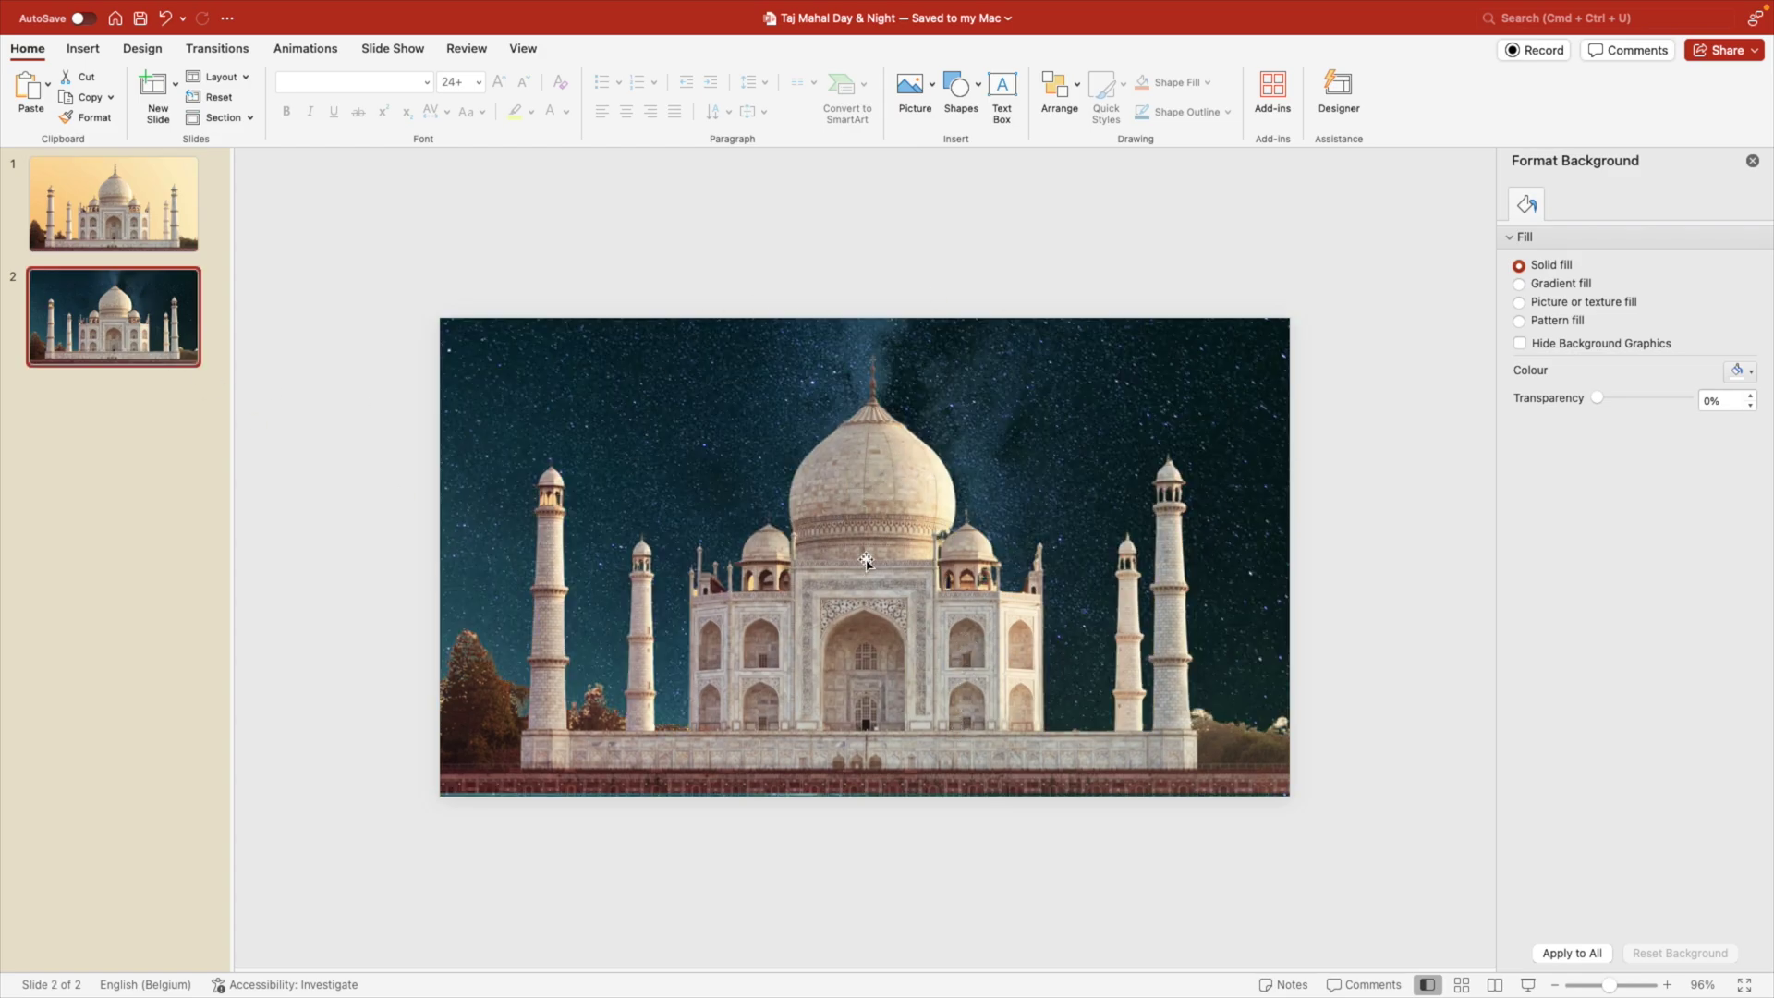
{"action": "left_click", "coordinate": [858, 525]}
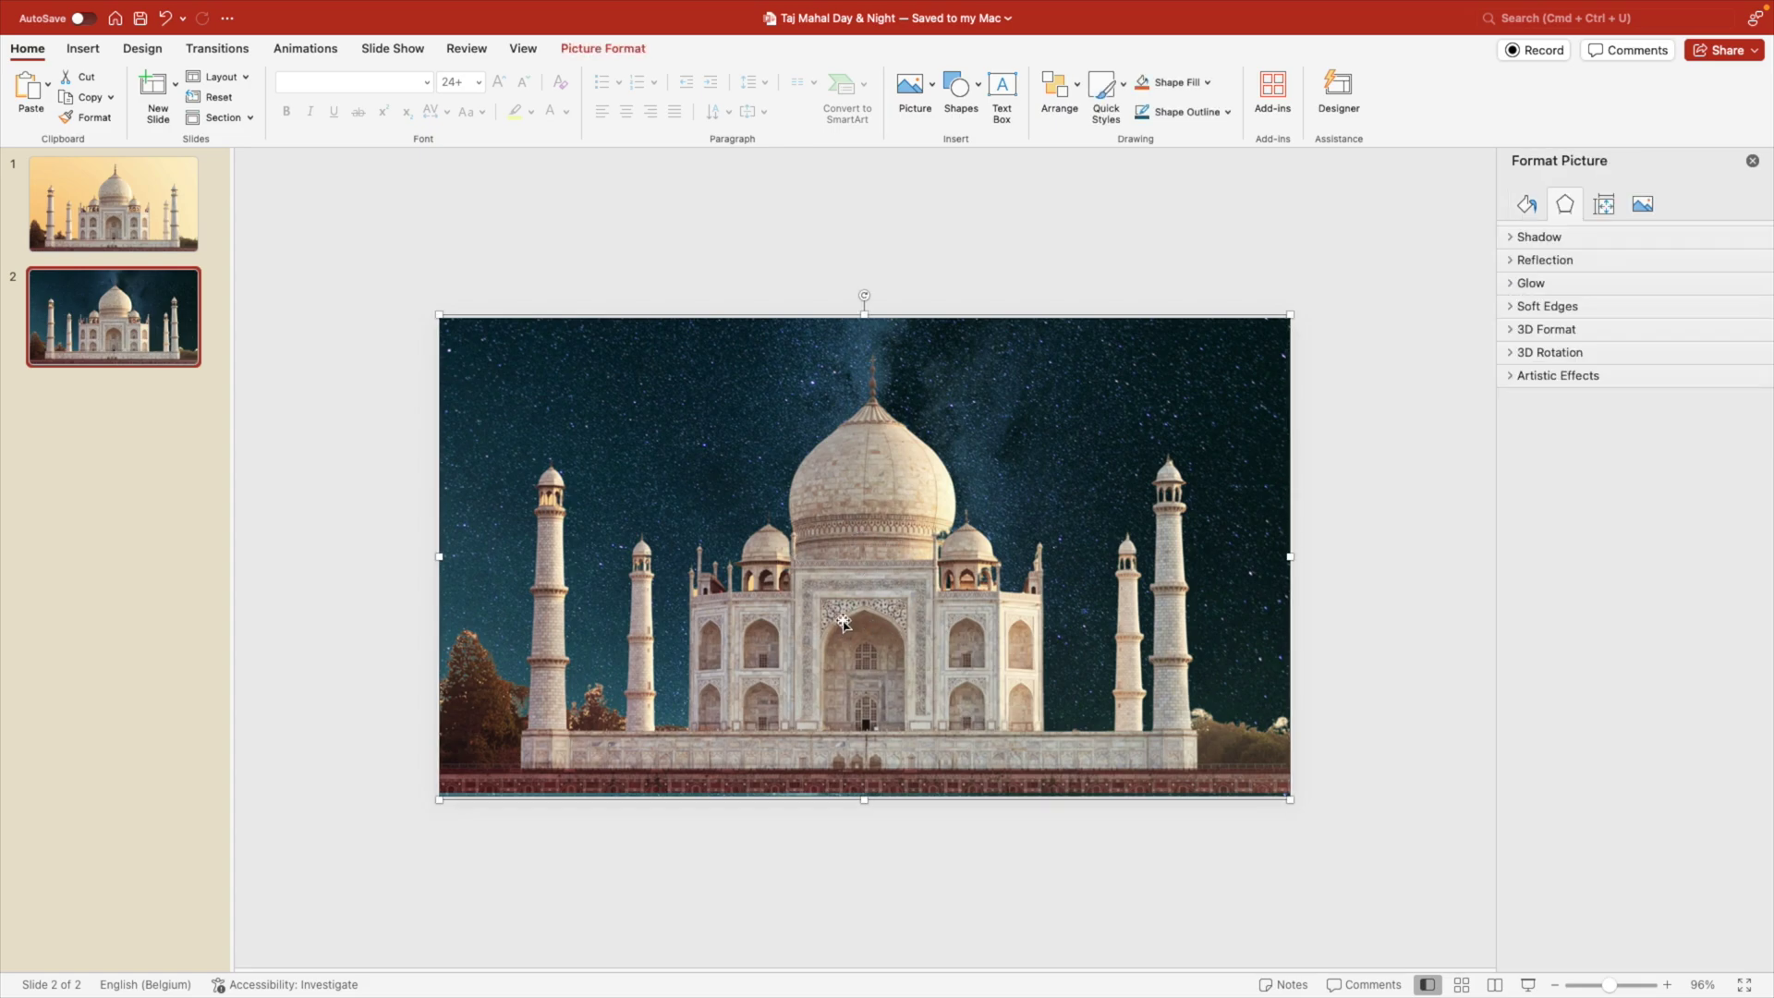
Darken slide 2's Taj Mahal picture by lowering brightness and adding slight contrast.
{"action": "left_click", "coordinate": [1641, 206]}
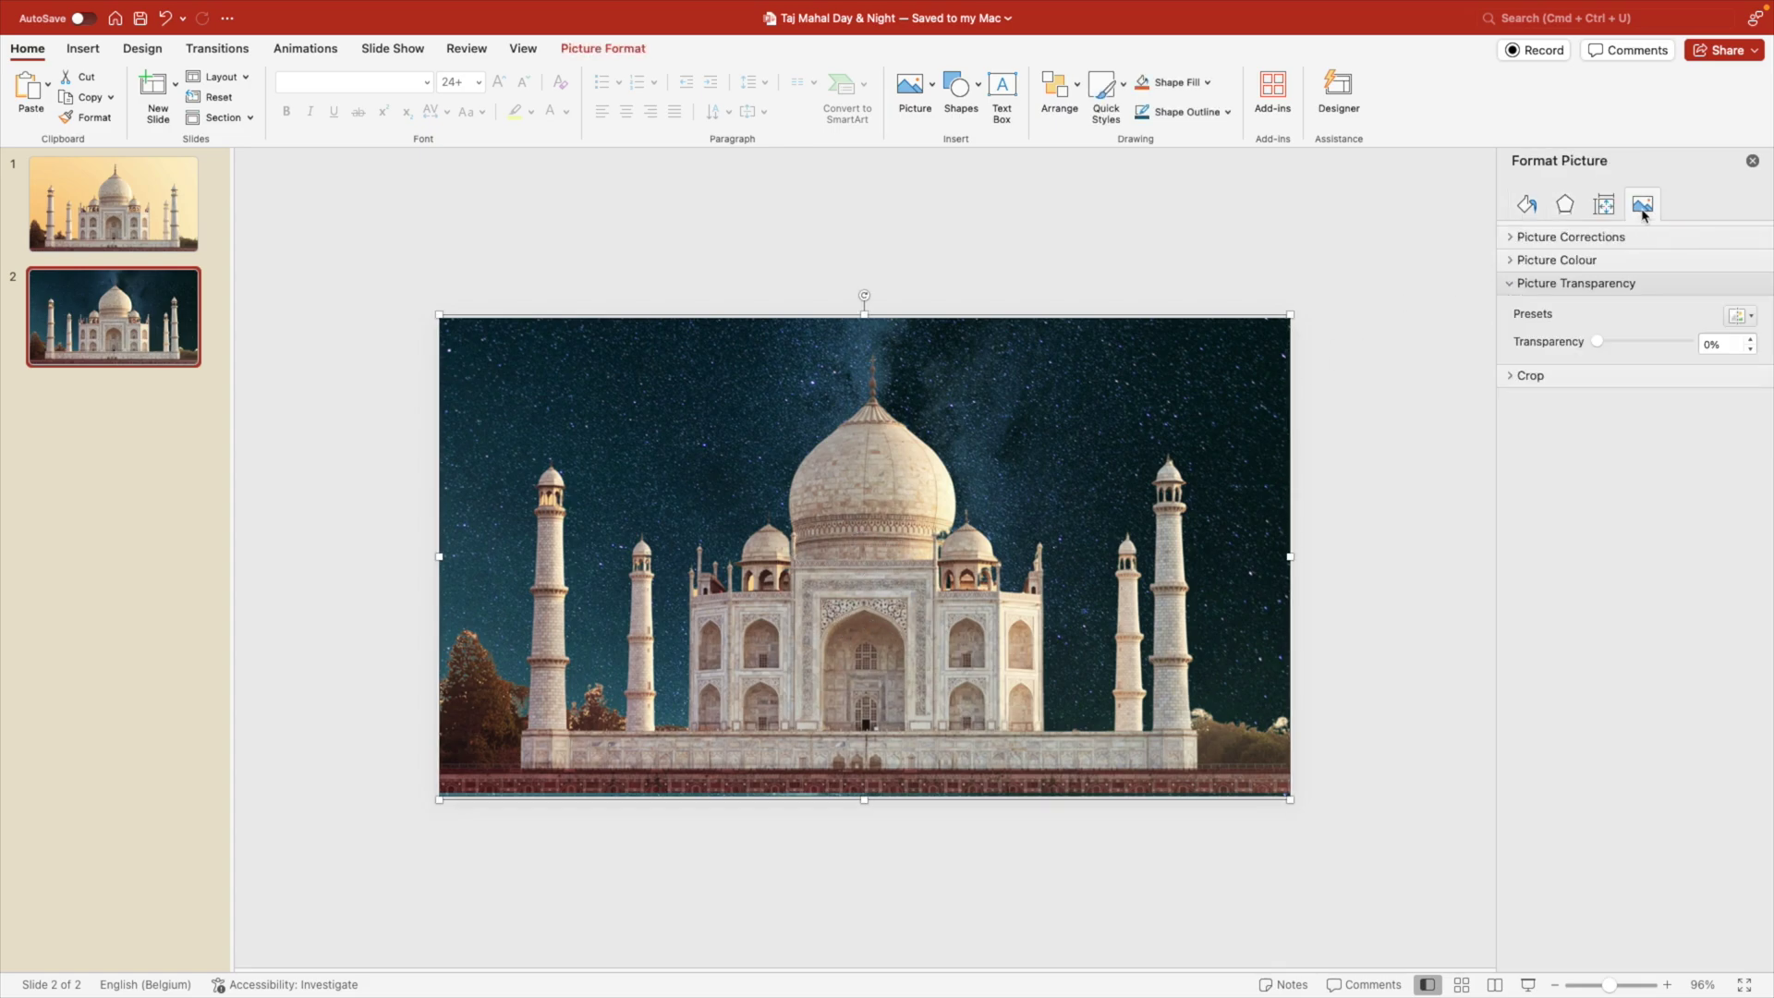
{"action": "left_click", "coordinate": [1511, 240]}
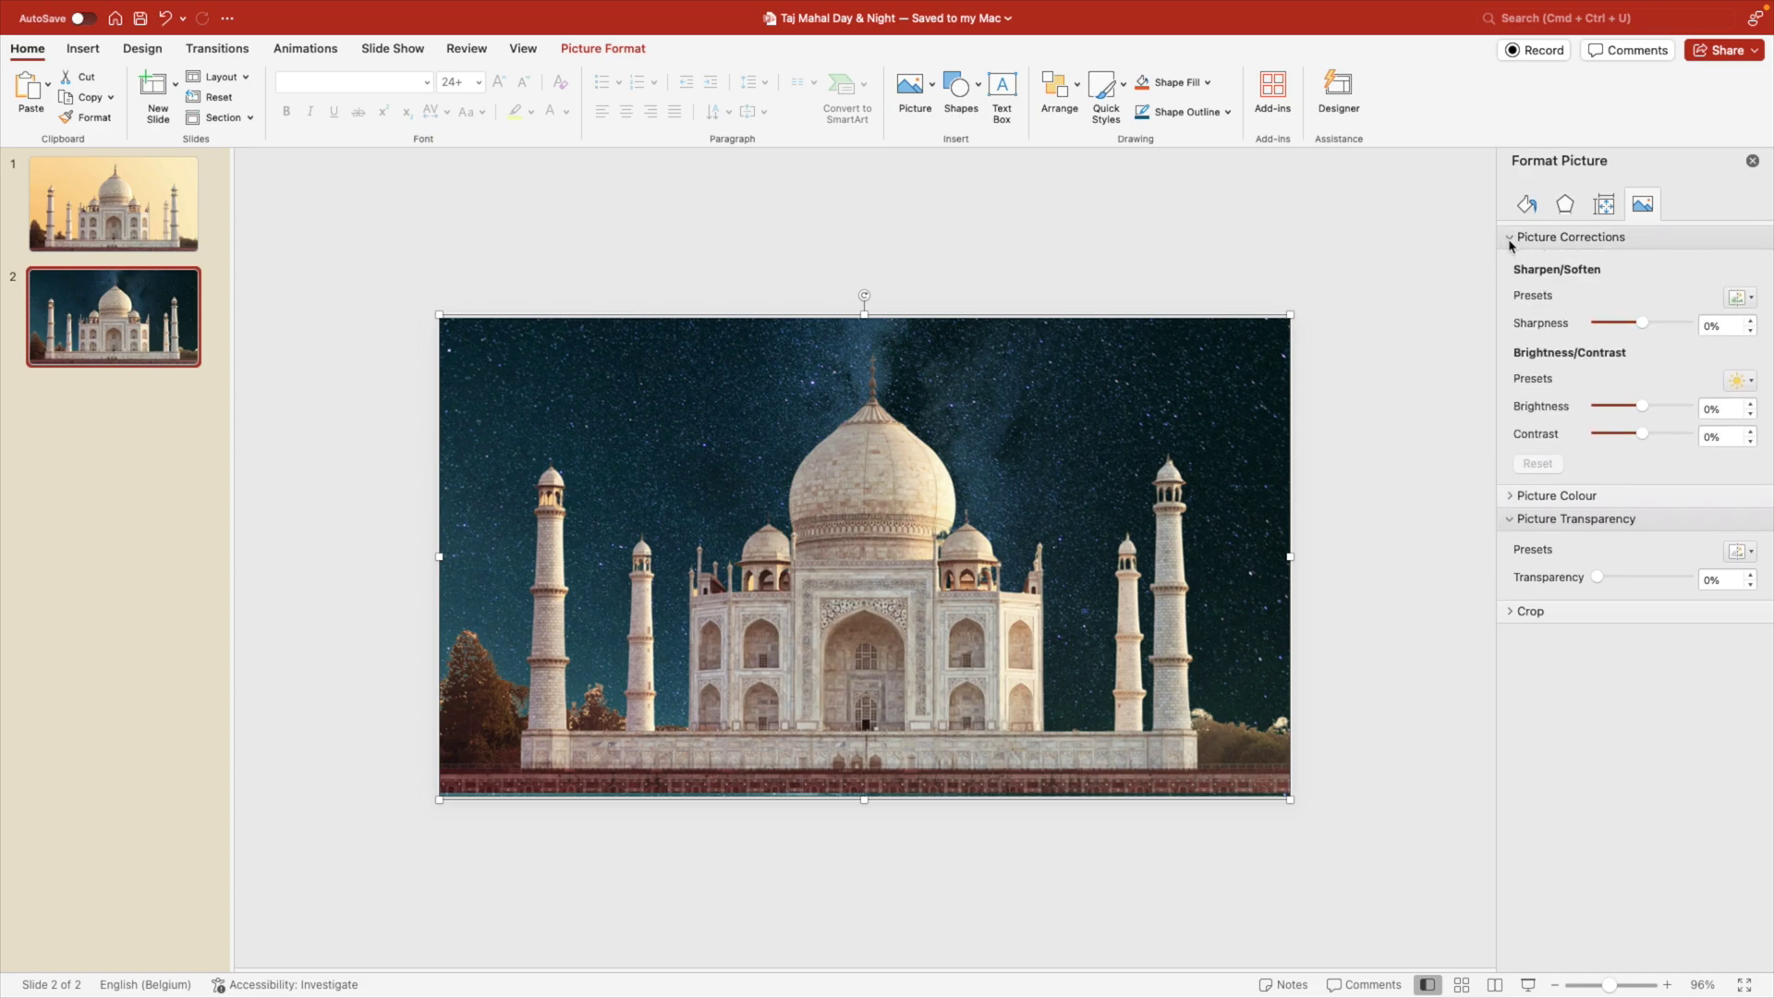
{"action": "left_click", "coordinate": [1512, 498]}
{"action": "left_click", "coordinate": [1511, 789]}
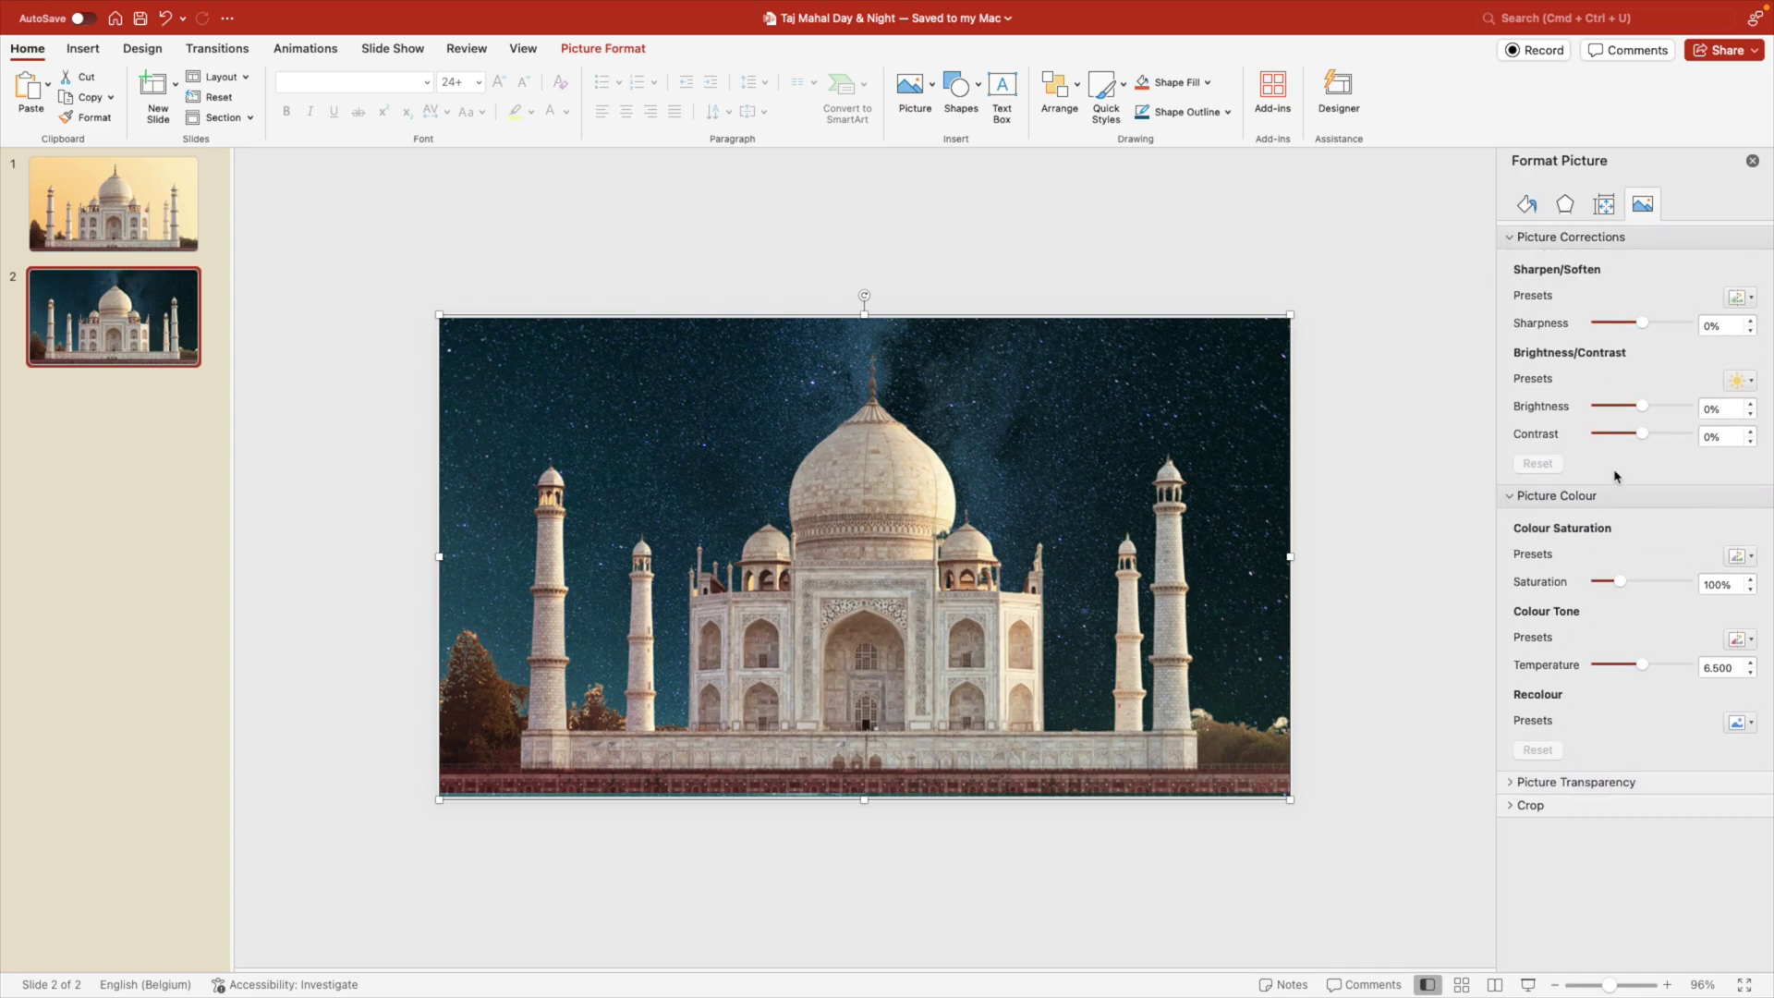
{"action": "left_click_drag", "start_coordinate": [1643, 409], "coordinate": [1633, 411]}
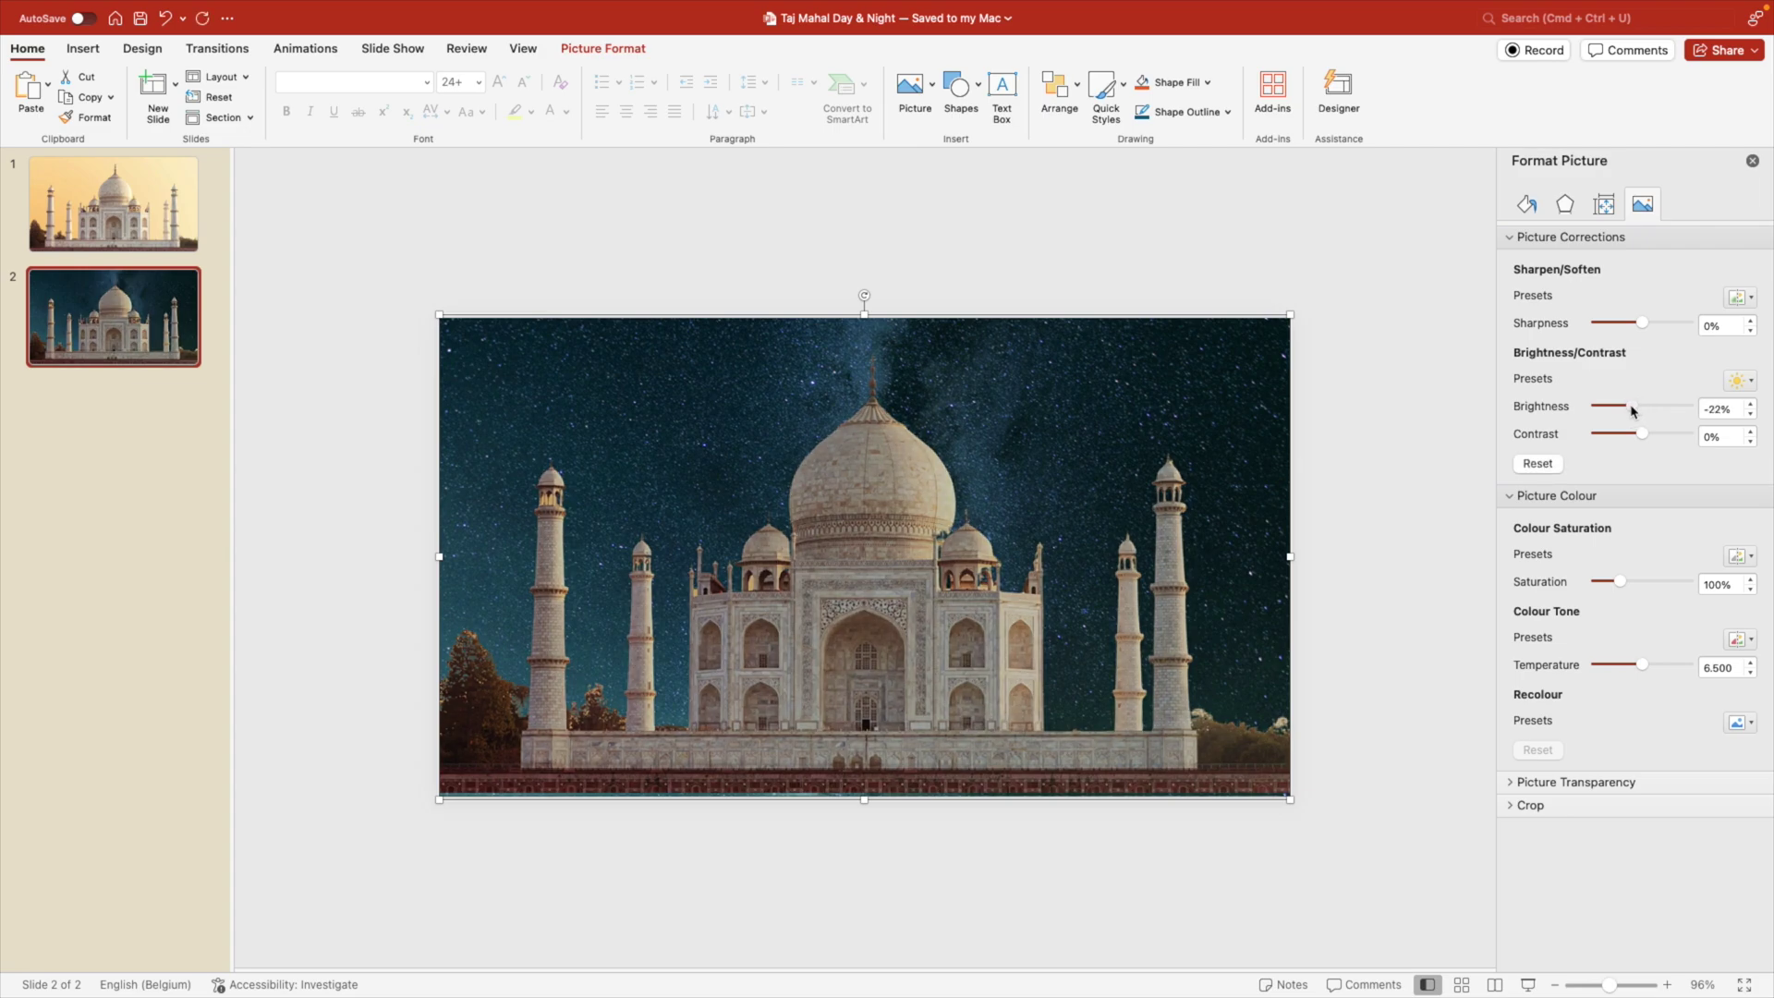
{"action": "left_click_drag", "start_coordinate": [1631, 411], "coordinate": [1655, 440]}
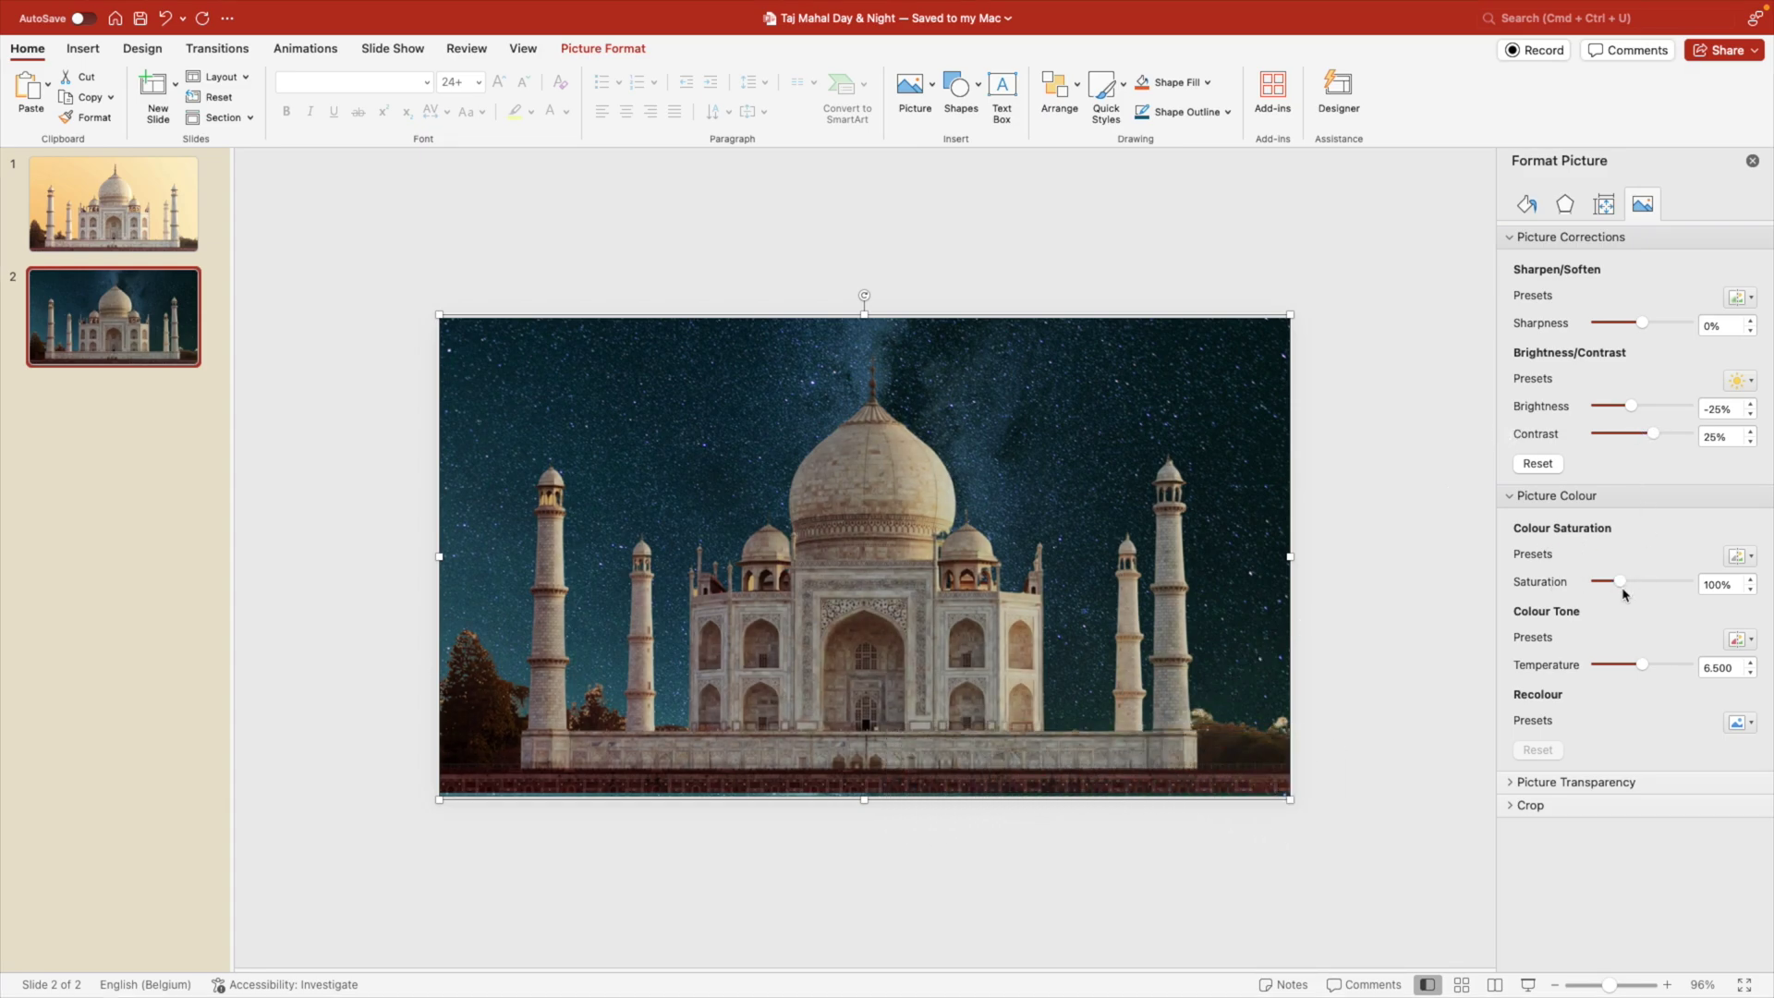
Lower the picture's saturation, set its temperature to about 5,000 K, and set brightness to -30%.
{"action": "left_click_drag", "start_coordinate": [1621, 584], "coordinate": [1610, 585]}
{"action": "left_click_drag", "start_coordinate": [1642, 670], "coordinate": [1637, 670]}
{"action": "mouse_move", "coordinate": [1631, 670]}
{"action": "left_mouse_down"}
{"action": "mouse_move", "coordinate": [1696, 669]}
{"action": "mouse_move", "coordinate": [1582, 676]}
{"action": "mouse_move", "coordinate": [1626, 675]}
{"action": "left_mouse_up"}
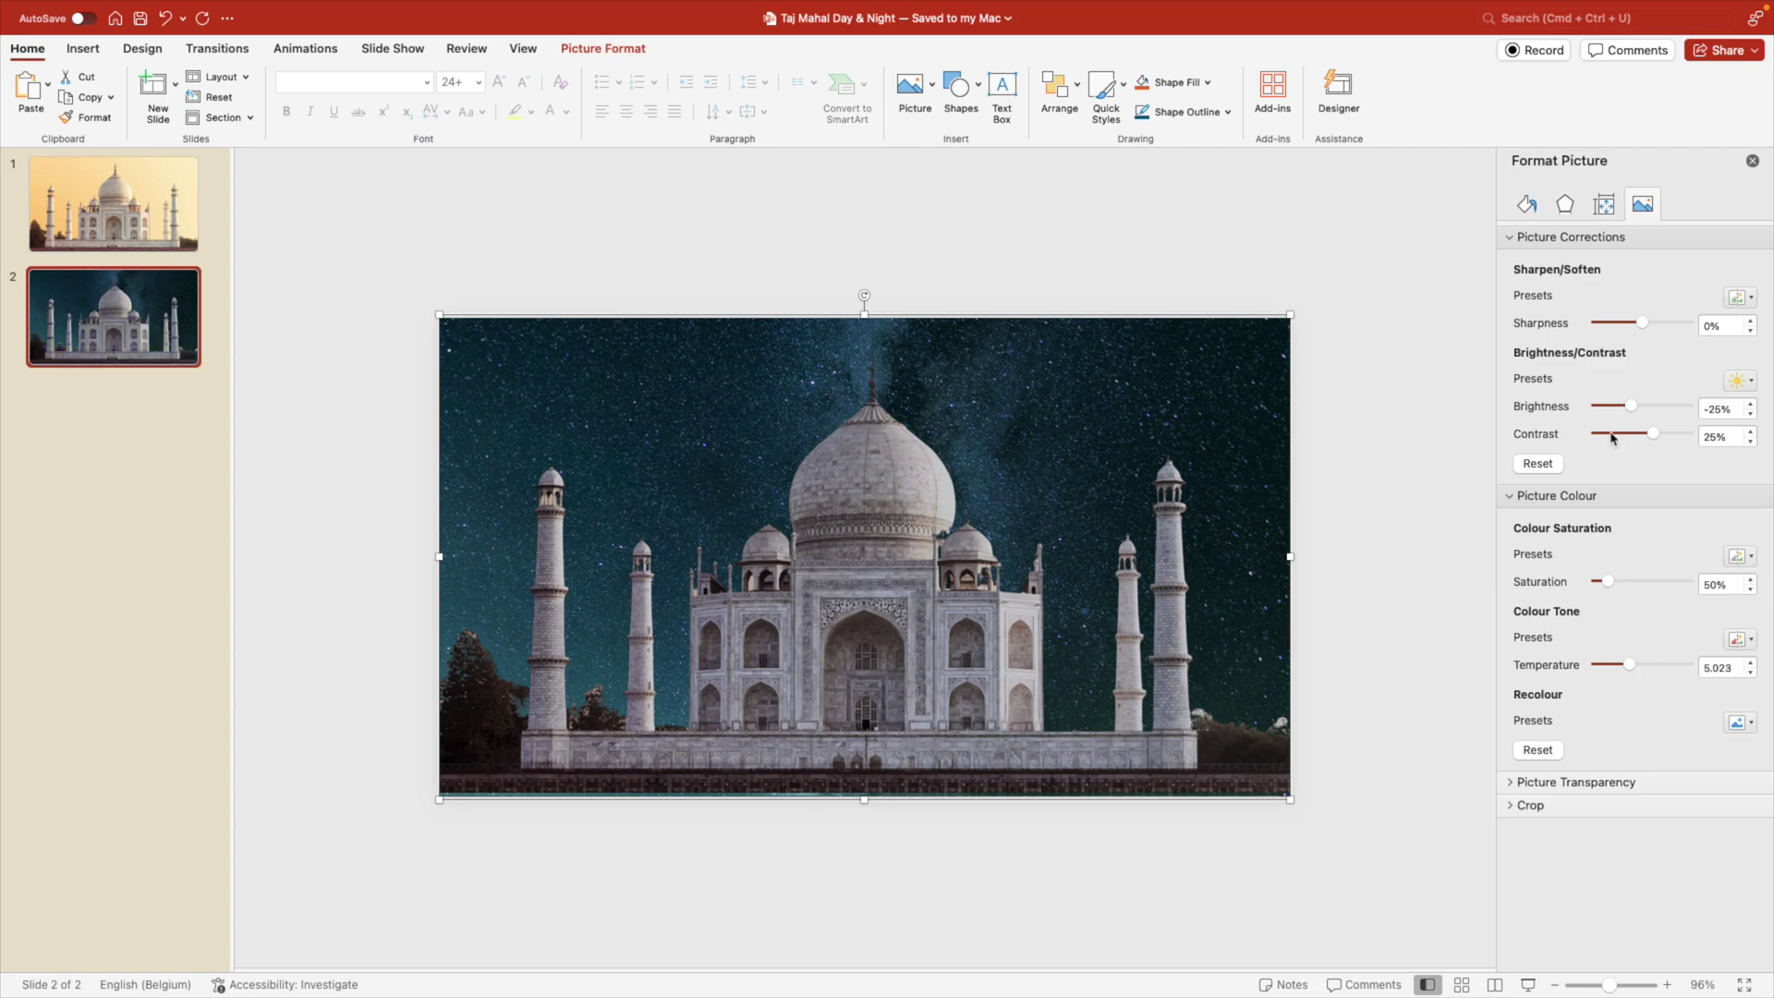
{"action": "left_click_drag", "start_coordinate": [1627, 404], "coordinate": [1657, 440]}
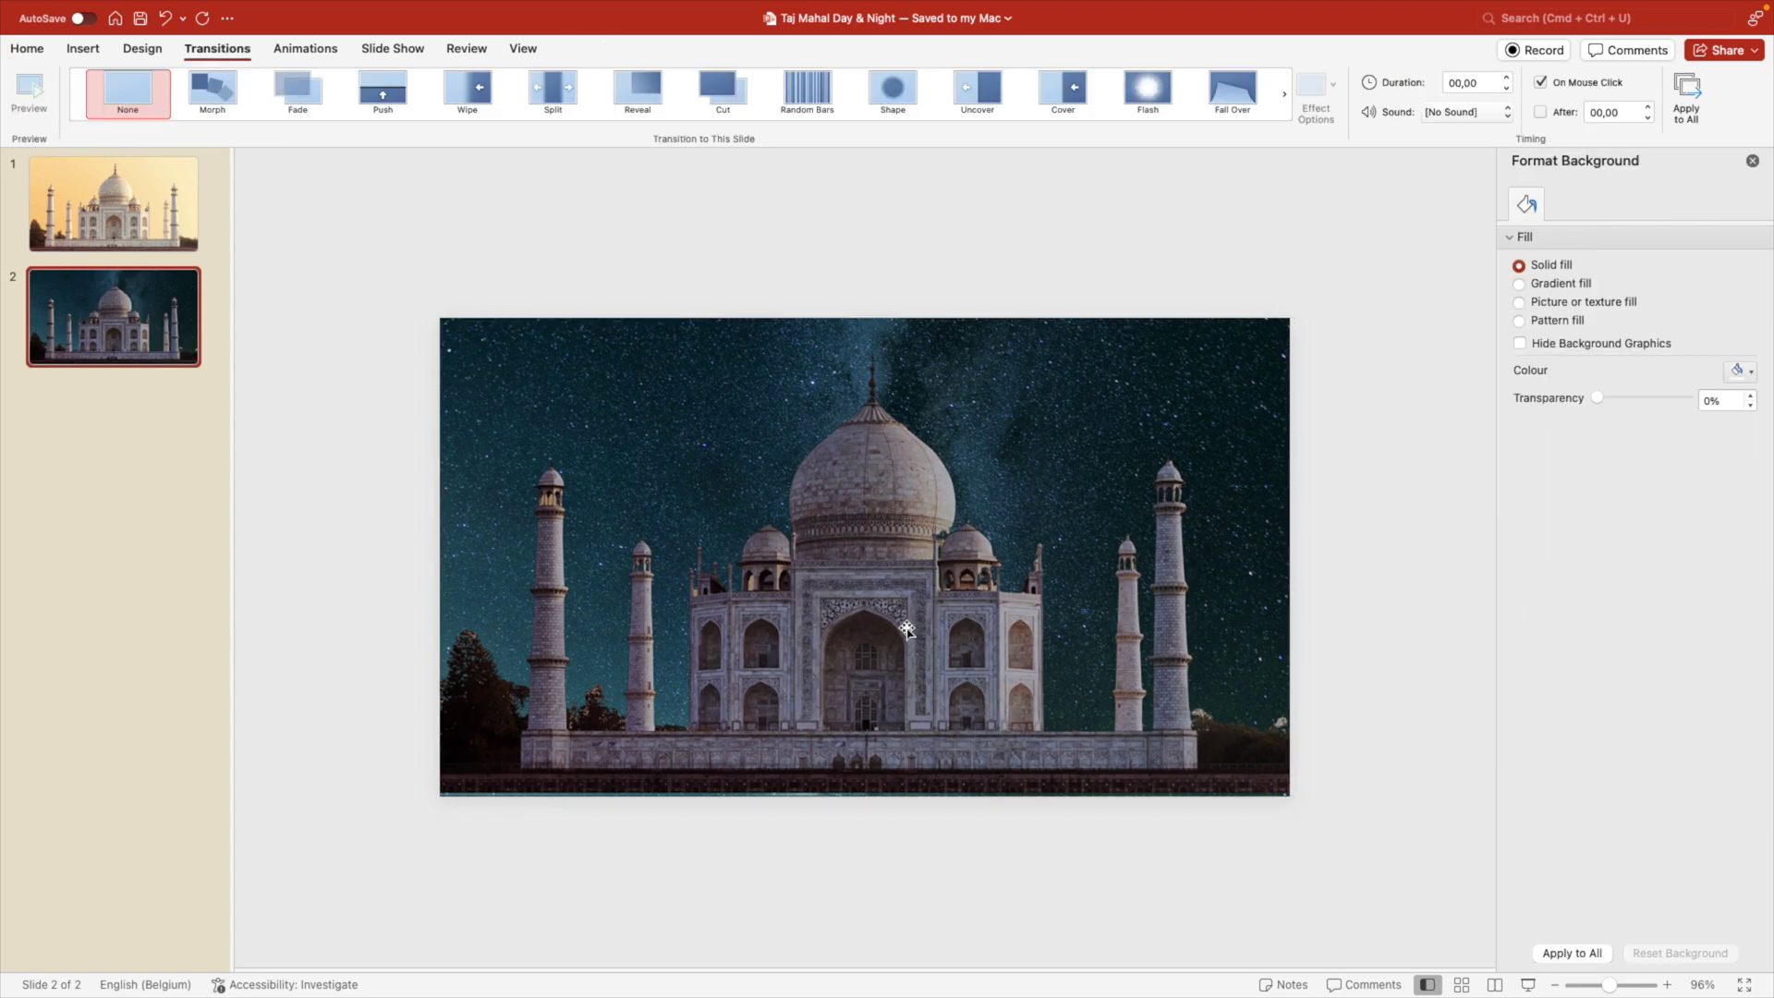
Give slide 2 a Morph transition from the Transitions tab.
{"action": "left_click", "coordinate": [212, 100]}
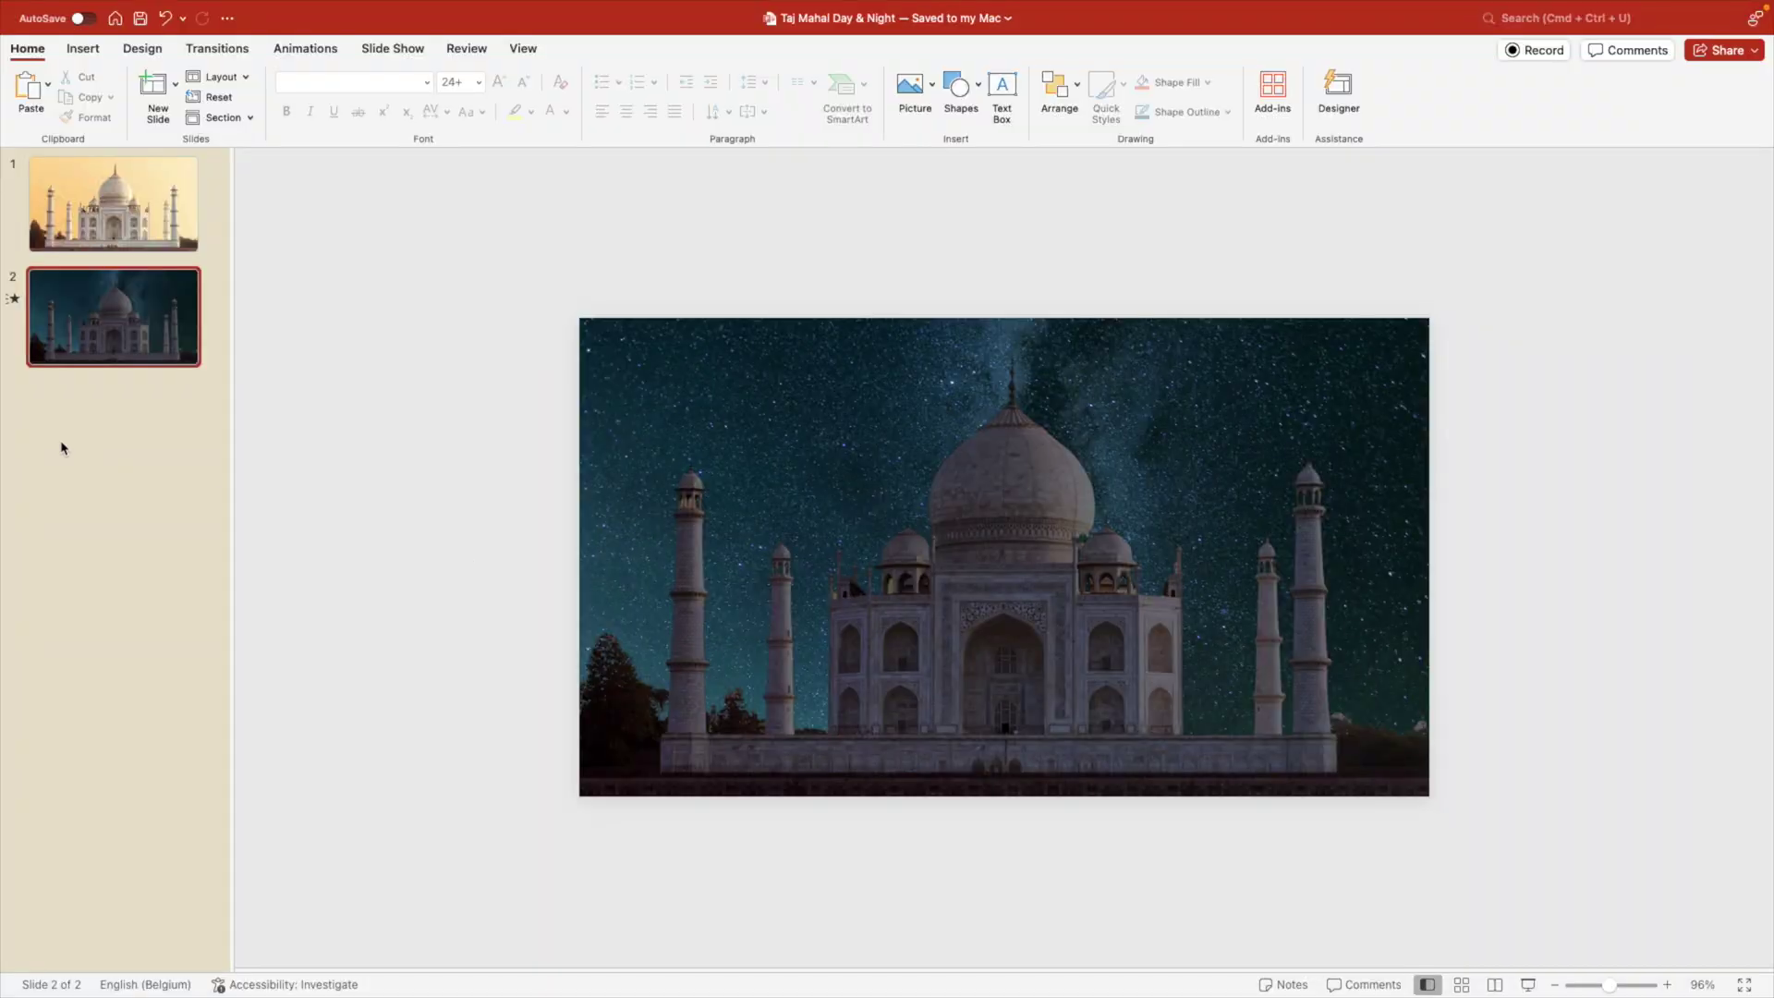
On slide 1, add a text box reading 'DAY', bold and centered.
{"action": "left_click", "coordinate": [194, 183]}
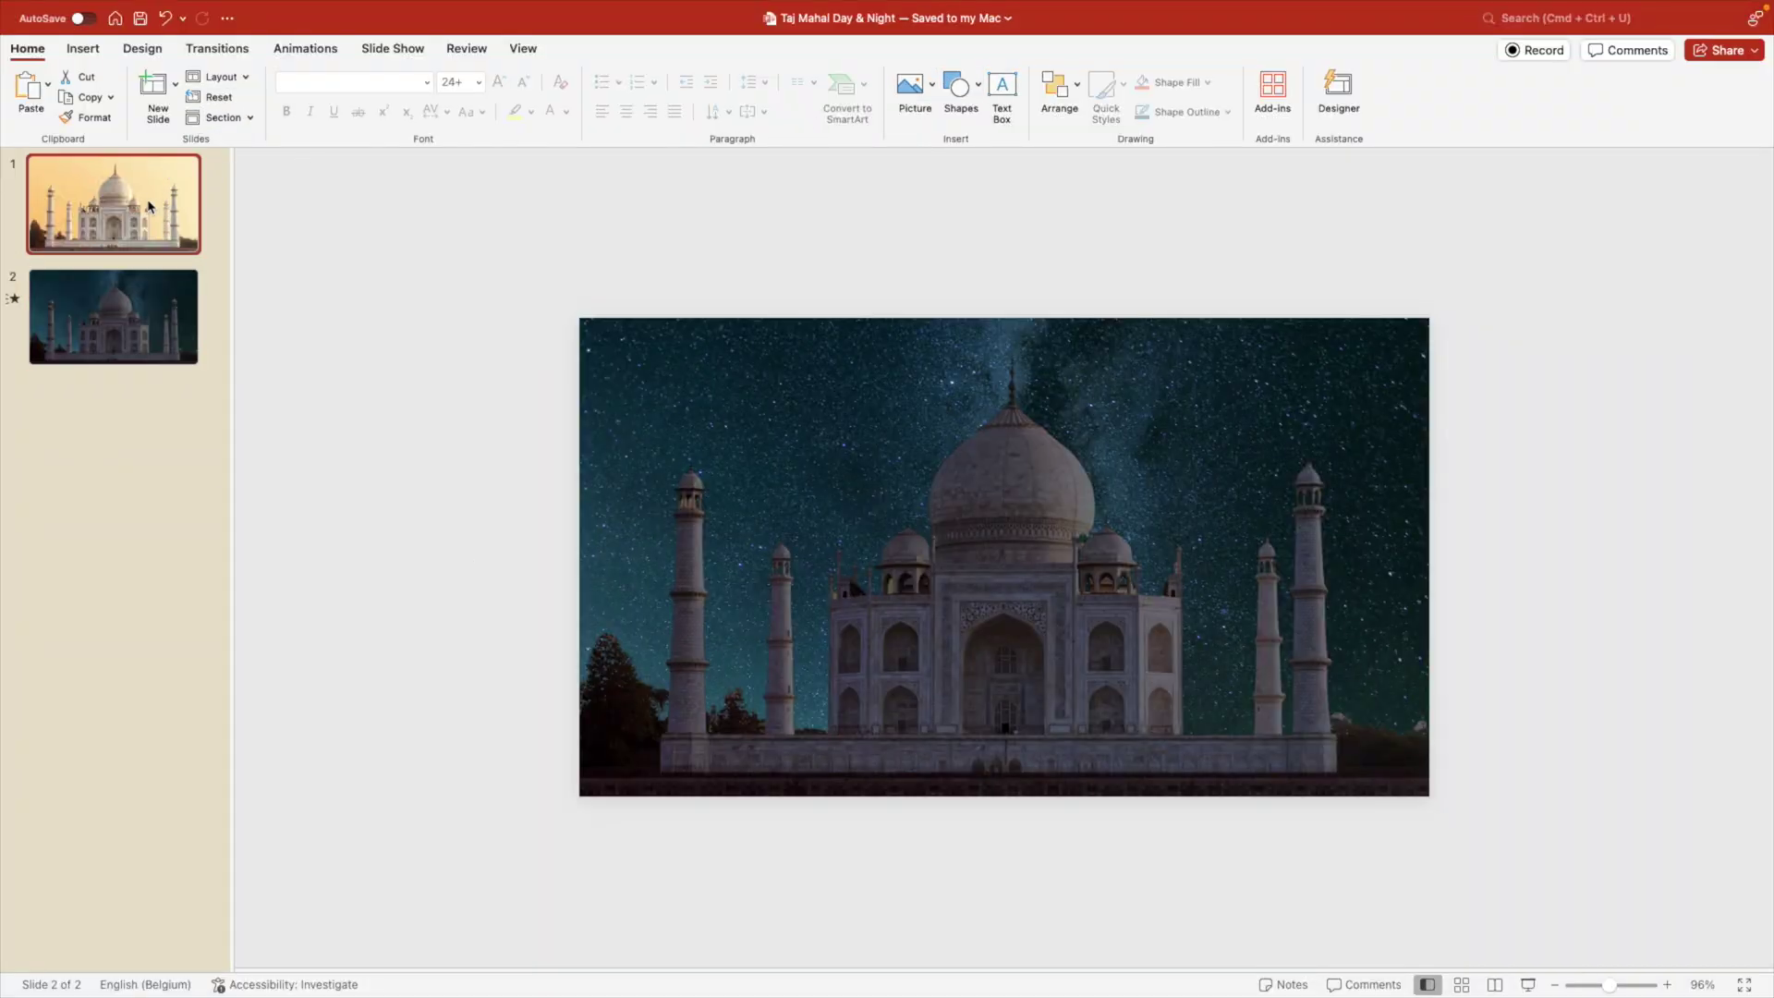
{"action": "left_click", "coordinate": [1002, 88]}
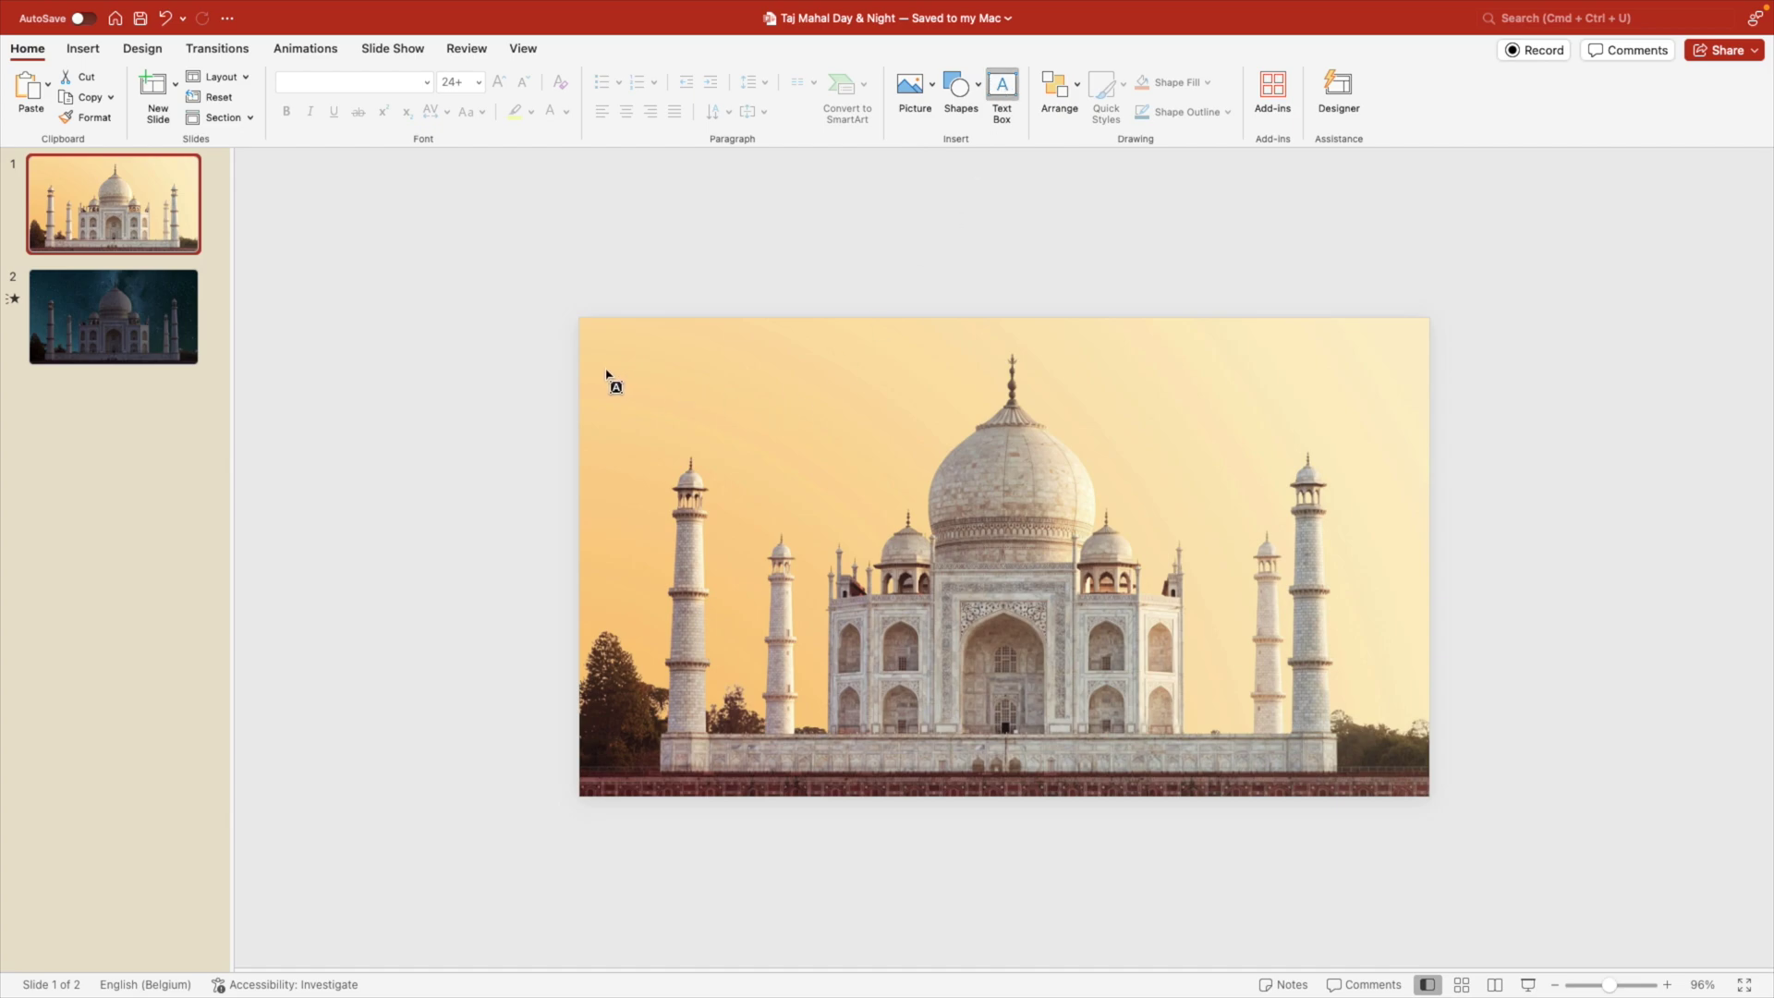
{"action": "left_click_drag", "start_coordinate": [606, 370], "coordinate": [960, 490]}
{"action": "type", "text": "DAY"}
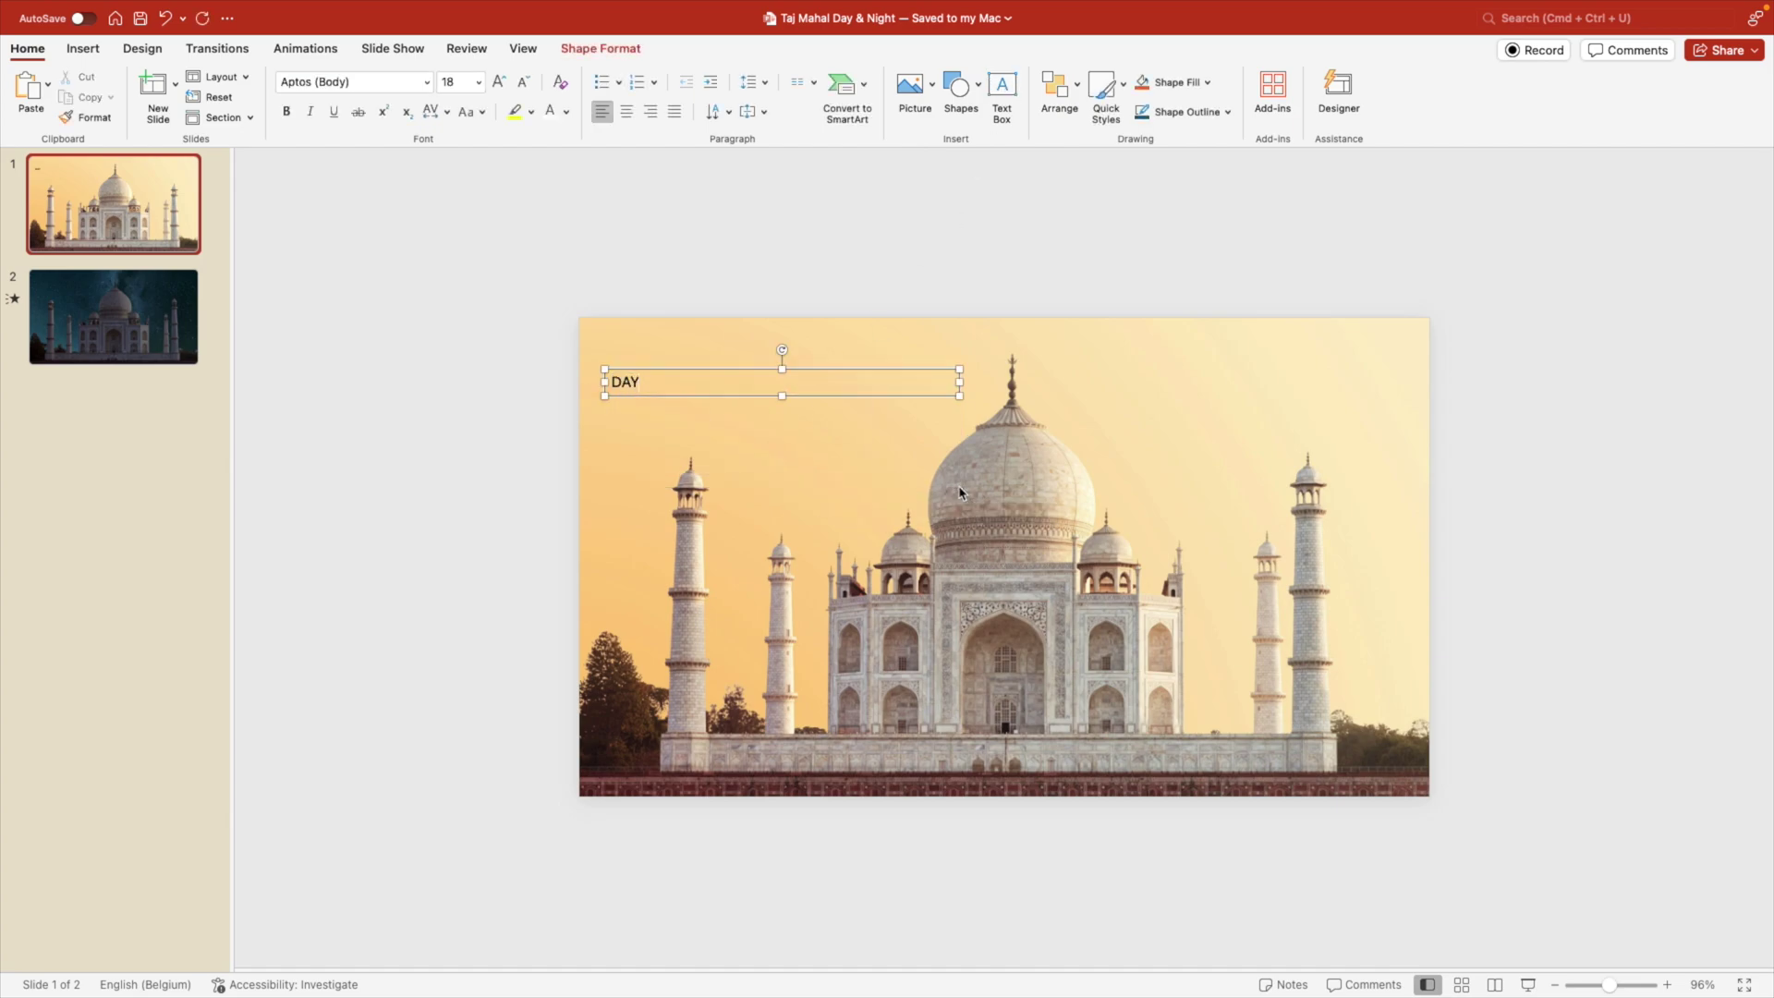
{"action": "key", "text": "super+a"}
{"action": "left_click", "coordinate": [460, 80]}
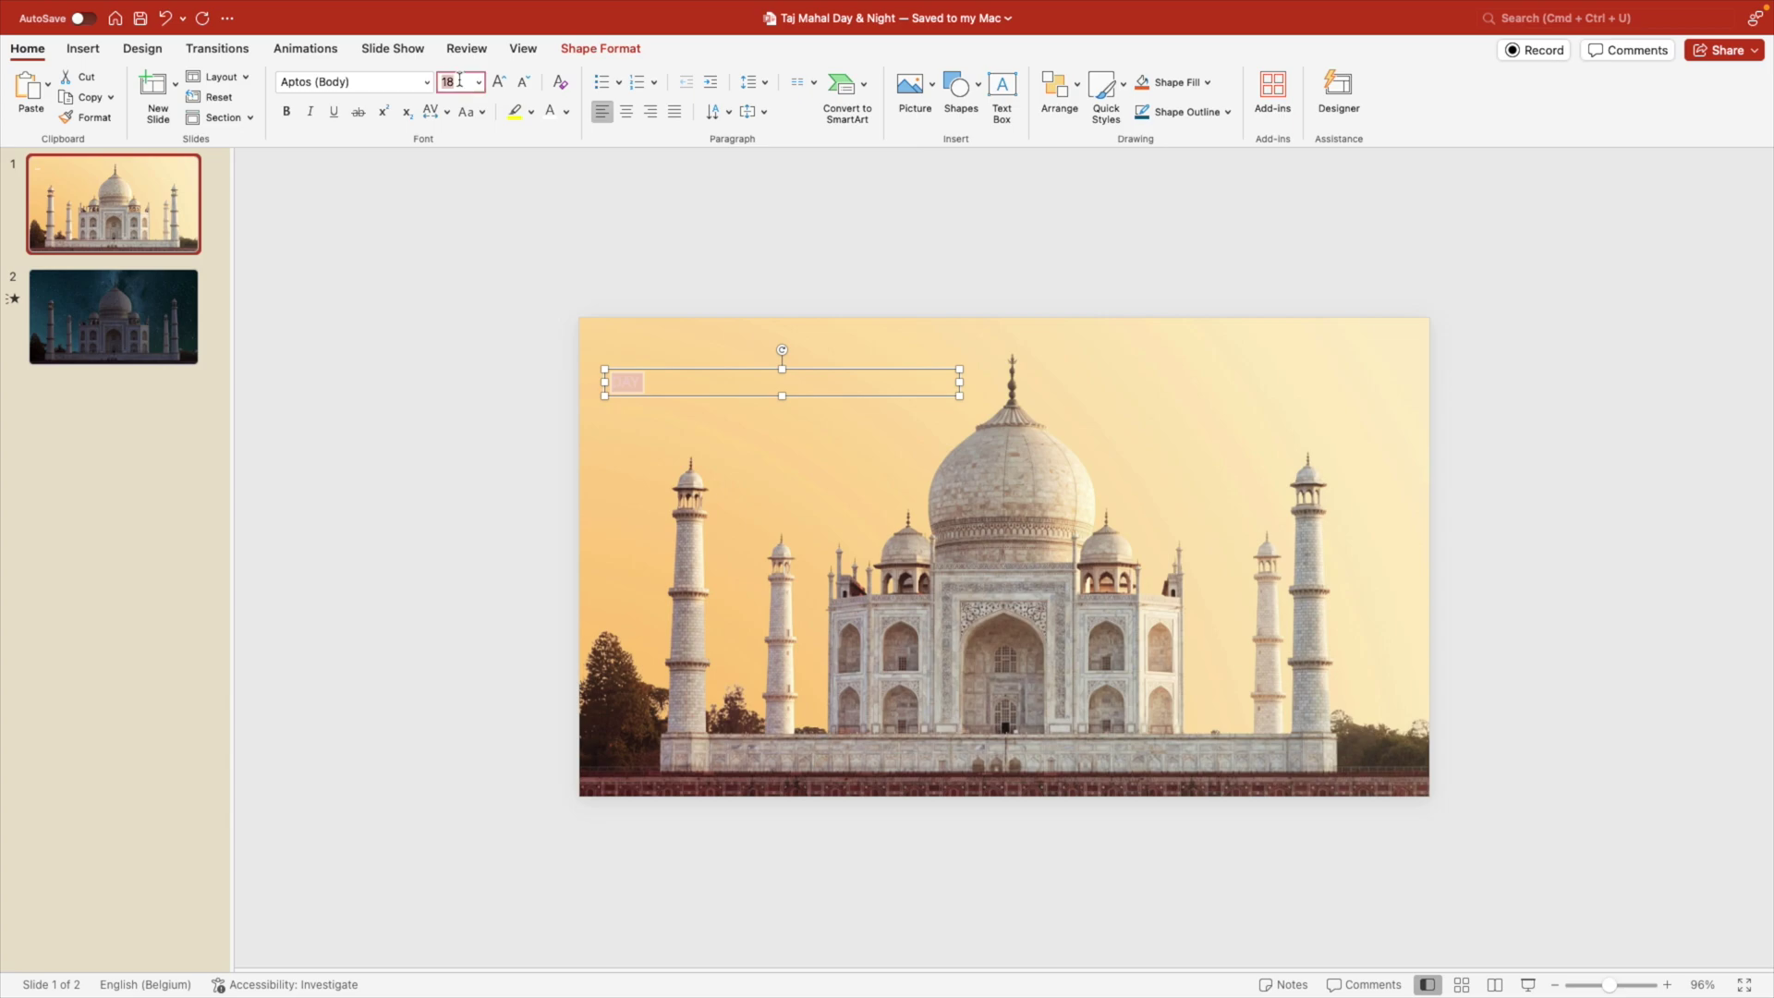
{"action": "key", "text": "Return"}
{"action": "key", "text": "super+b"}
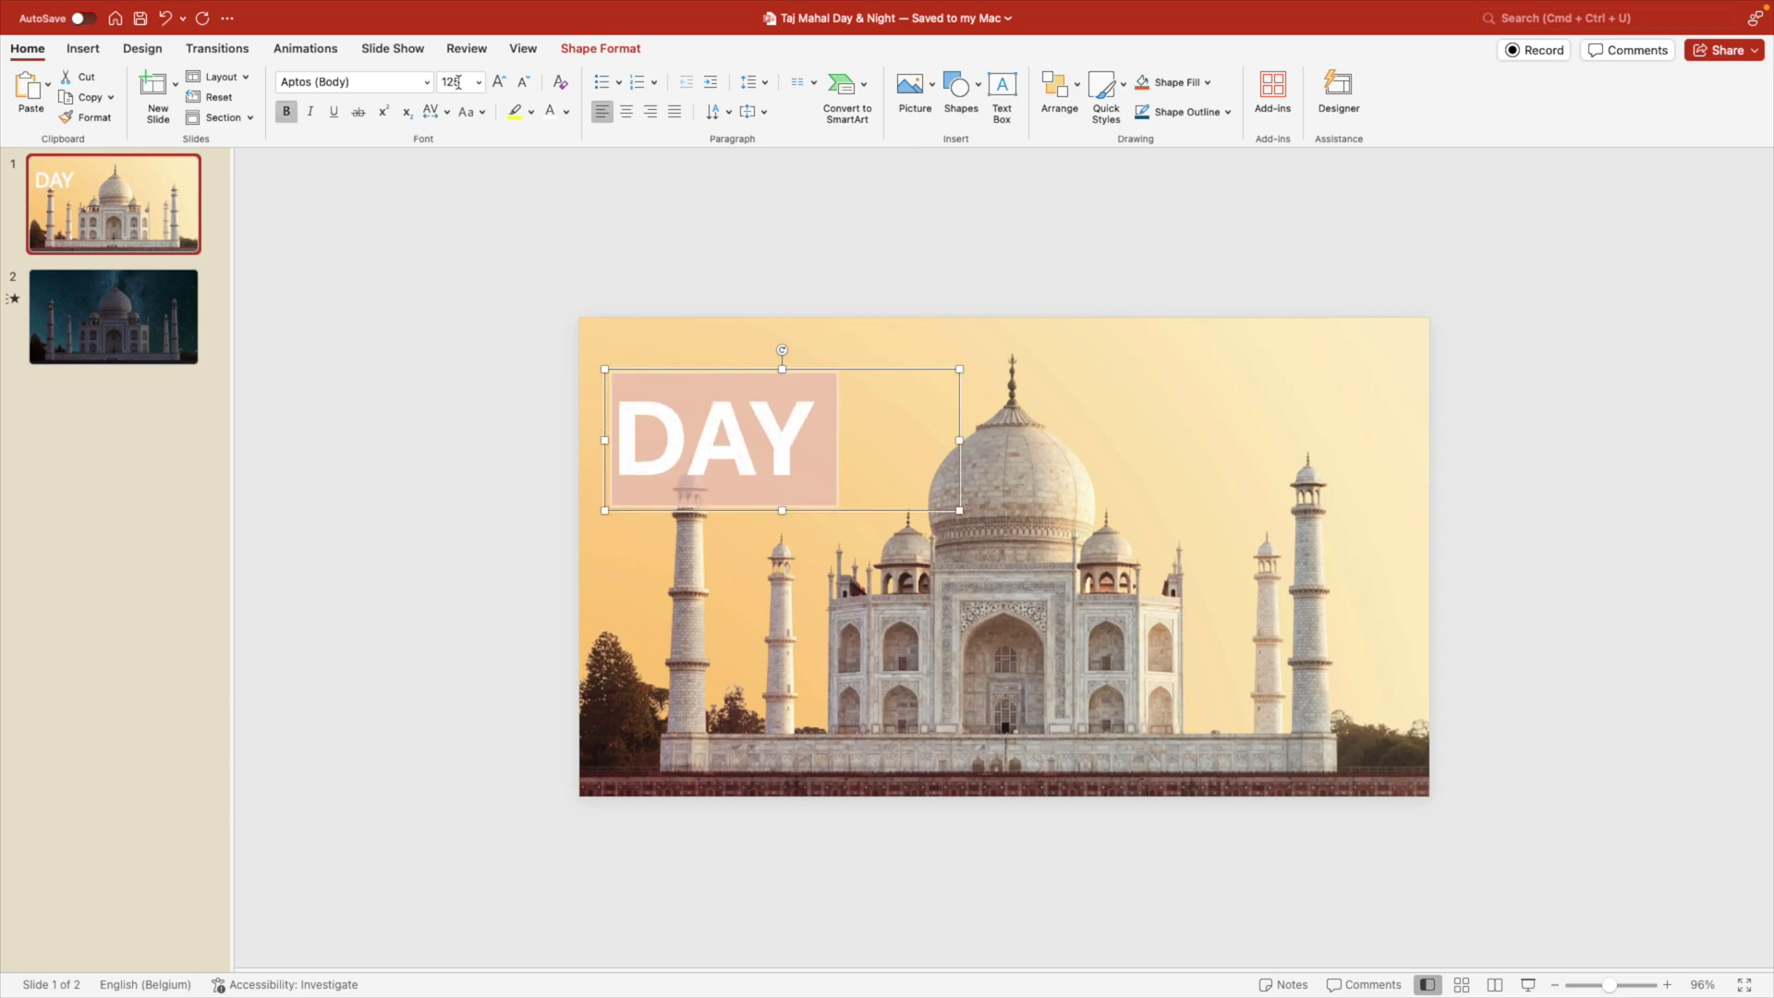
{"action": "left_click", "coordinate": [626, 111]}
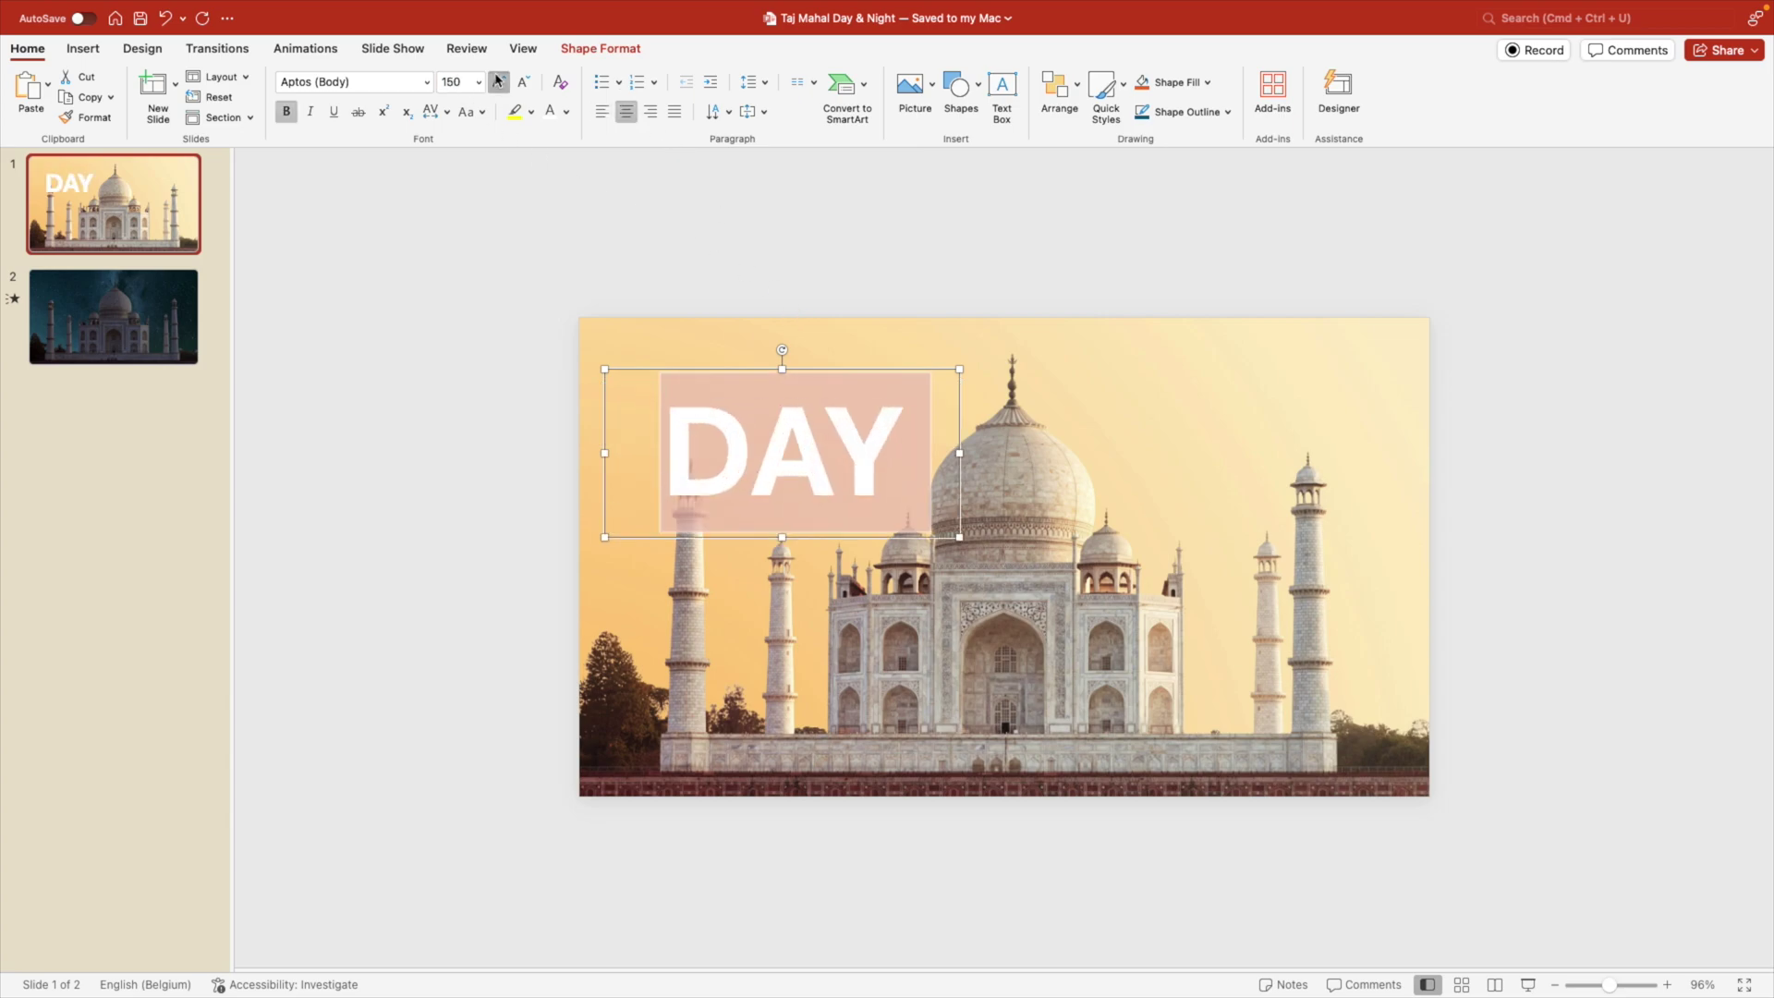
Enlarge DAY to 180 pt Avenir Next Bold and move it near the slide's top-left.
{"action": "left_click", "coordinate": [499, 81]}
{"action": "left_click_drag", "start_coordinate": [811, 372], "coordinate": [811, 323]}
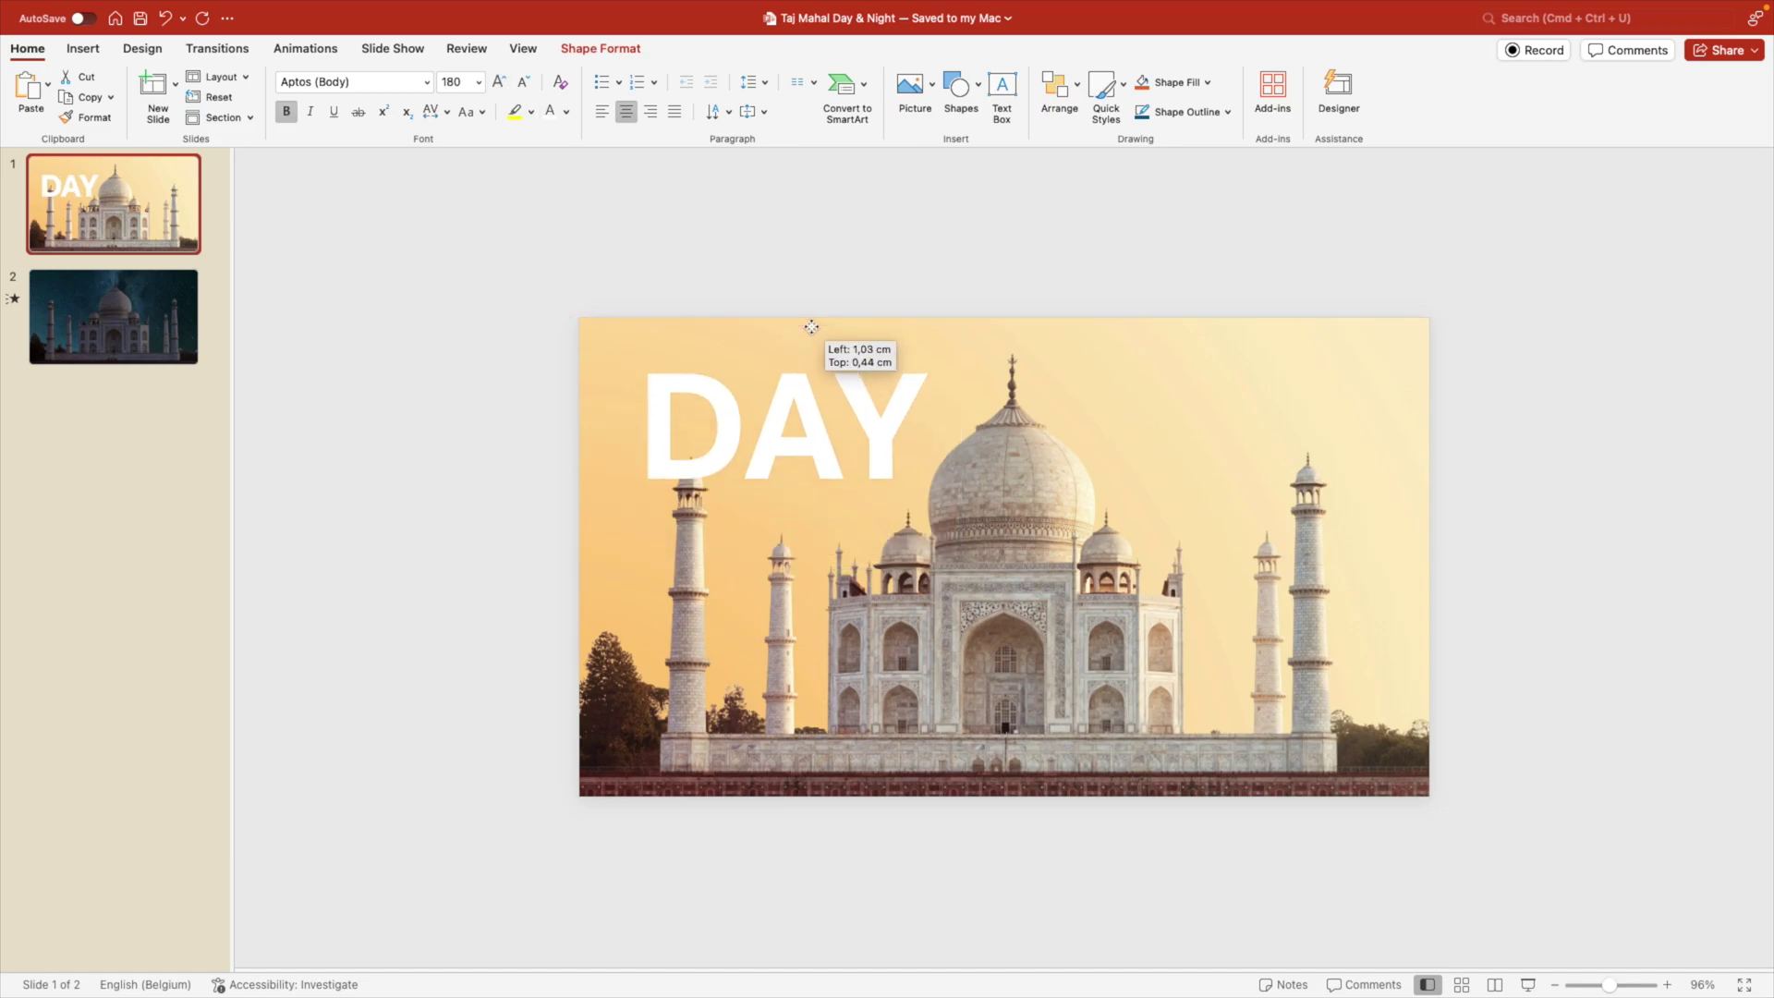
{"action": "left_click_drag", "start_coordinate": [811, 326], "coordinate": [811, 326]}
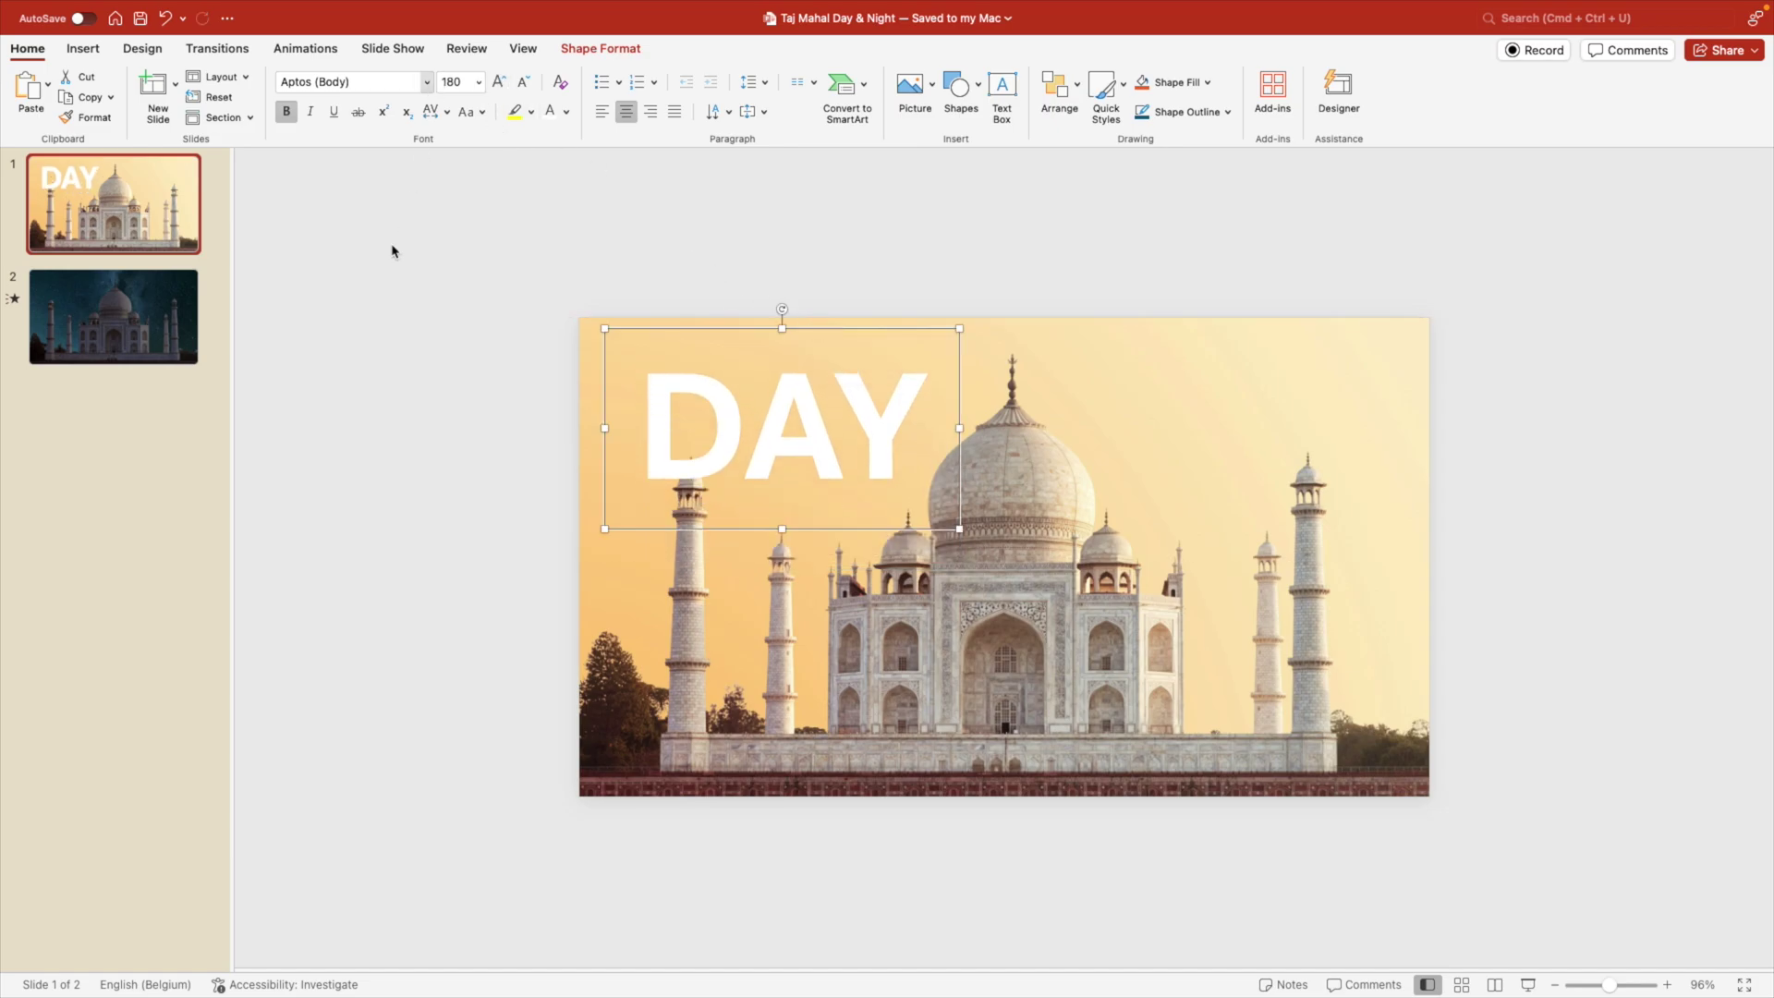
{"action": "left_click", "coordinate": [426, 83]}
{"action": "mouse_move", "coordinate": [462, 245]}
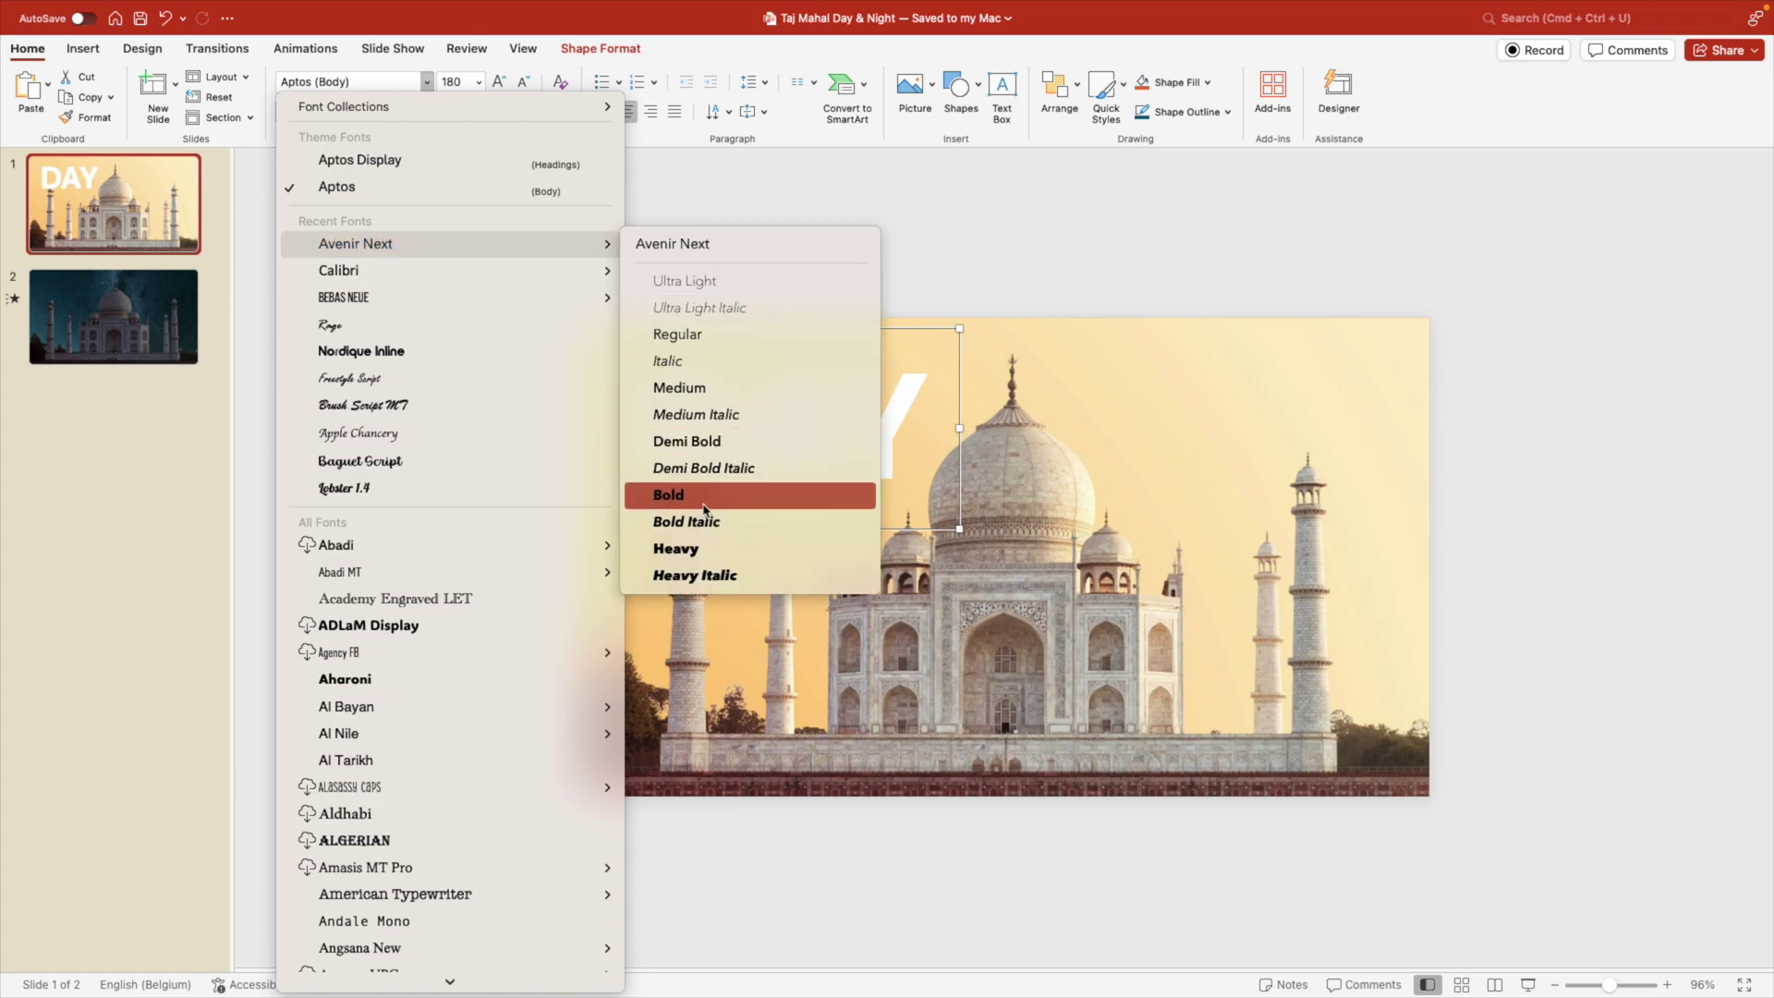
{"action": "left_click", "coordinate": [704, 508]}
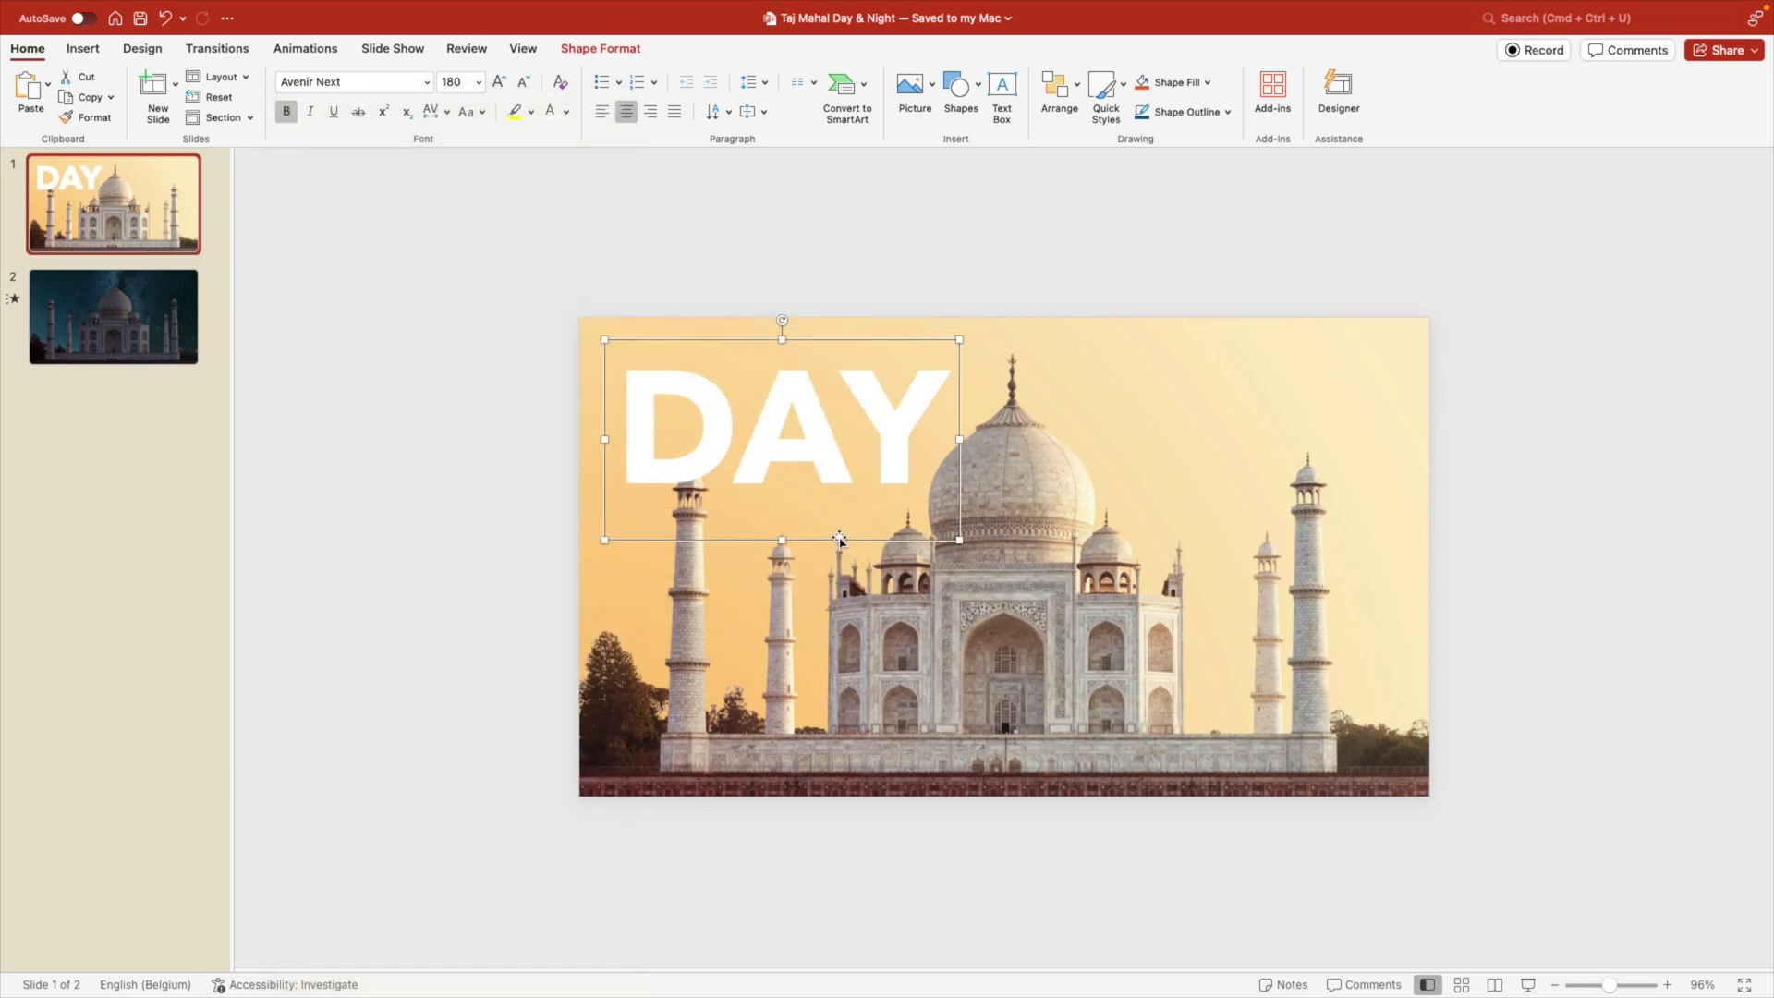
Duplicate the title above the slide, change it to 'NIGHT', and widen it to one line.
{"action": "left_click_drag", "start_coordinate": [852, 532], "coordinate": [835, 349]}
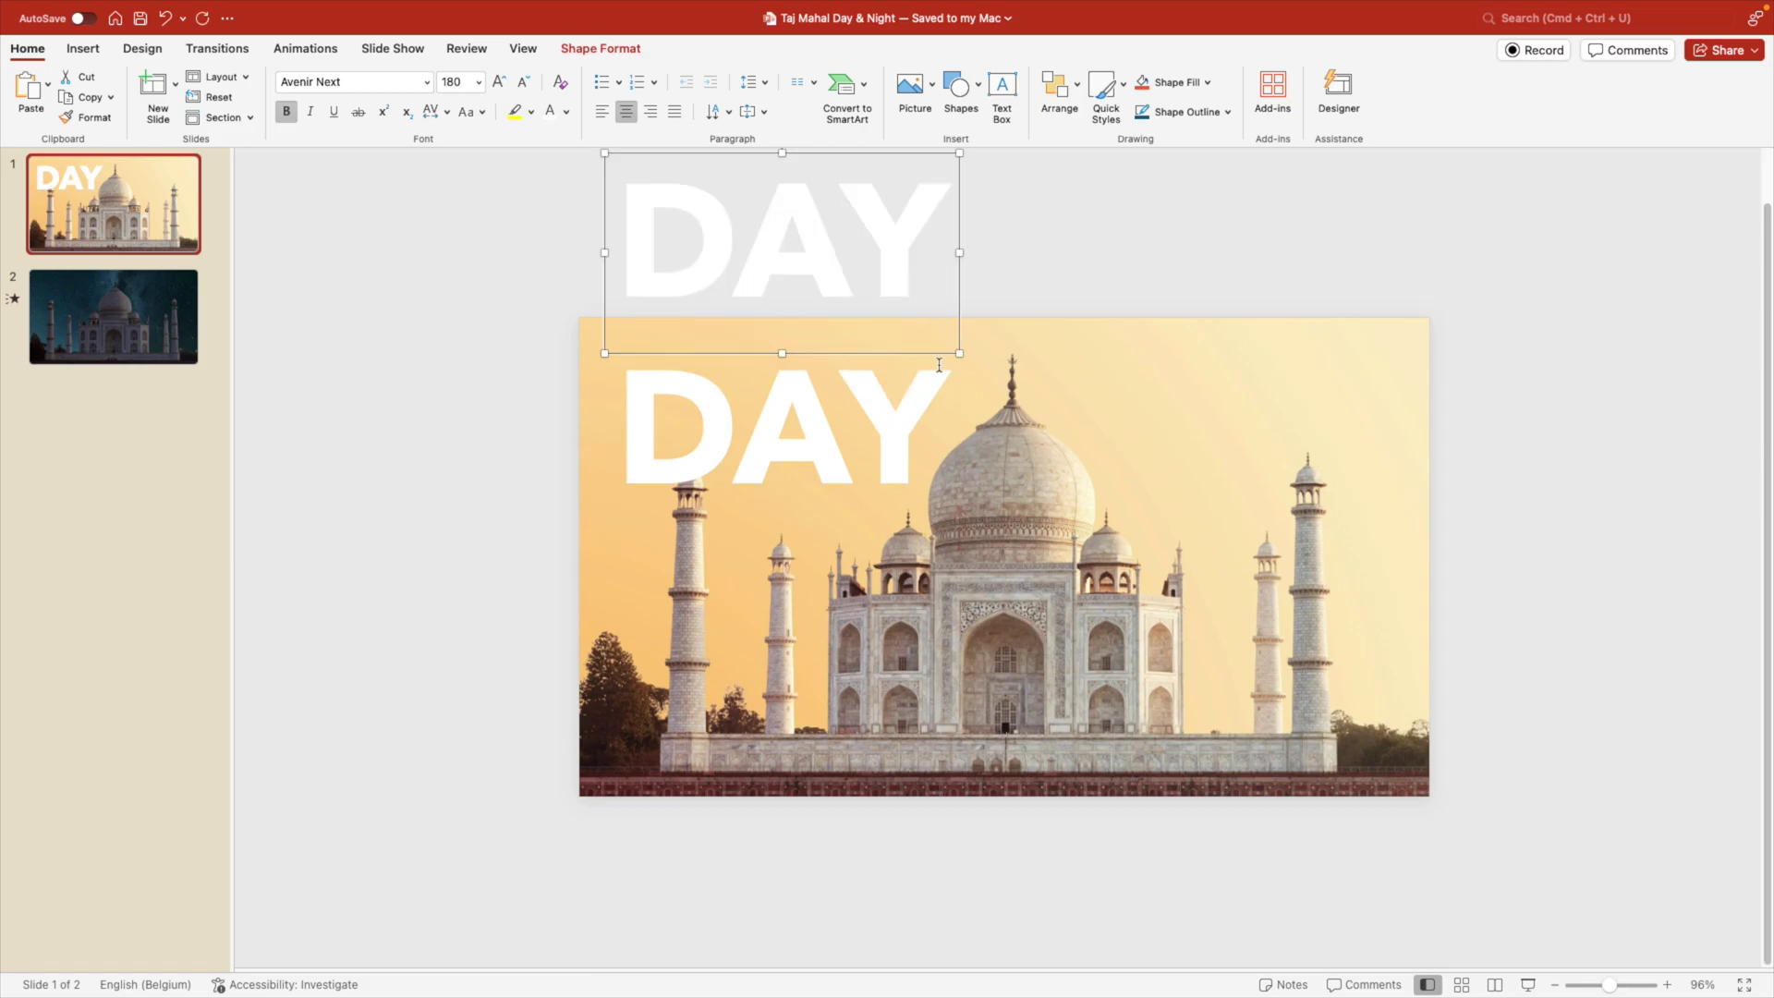
{"action": "scroll", "coordinate": [835, 349], "scroll_direction": "down", "scroll_amount": 3}
{"action": "left_click", "coordinate": [830, 314]}
{"action": "double_click", "coordinate": [830, 314]}
{"action": "type", "text": "NIGHT"}
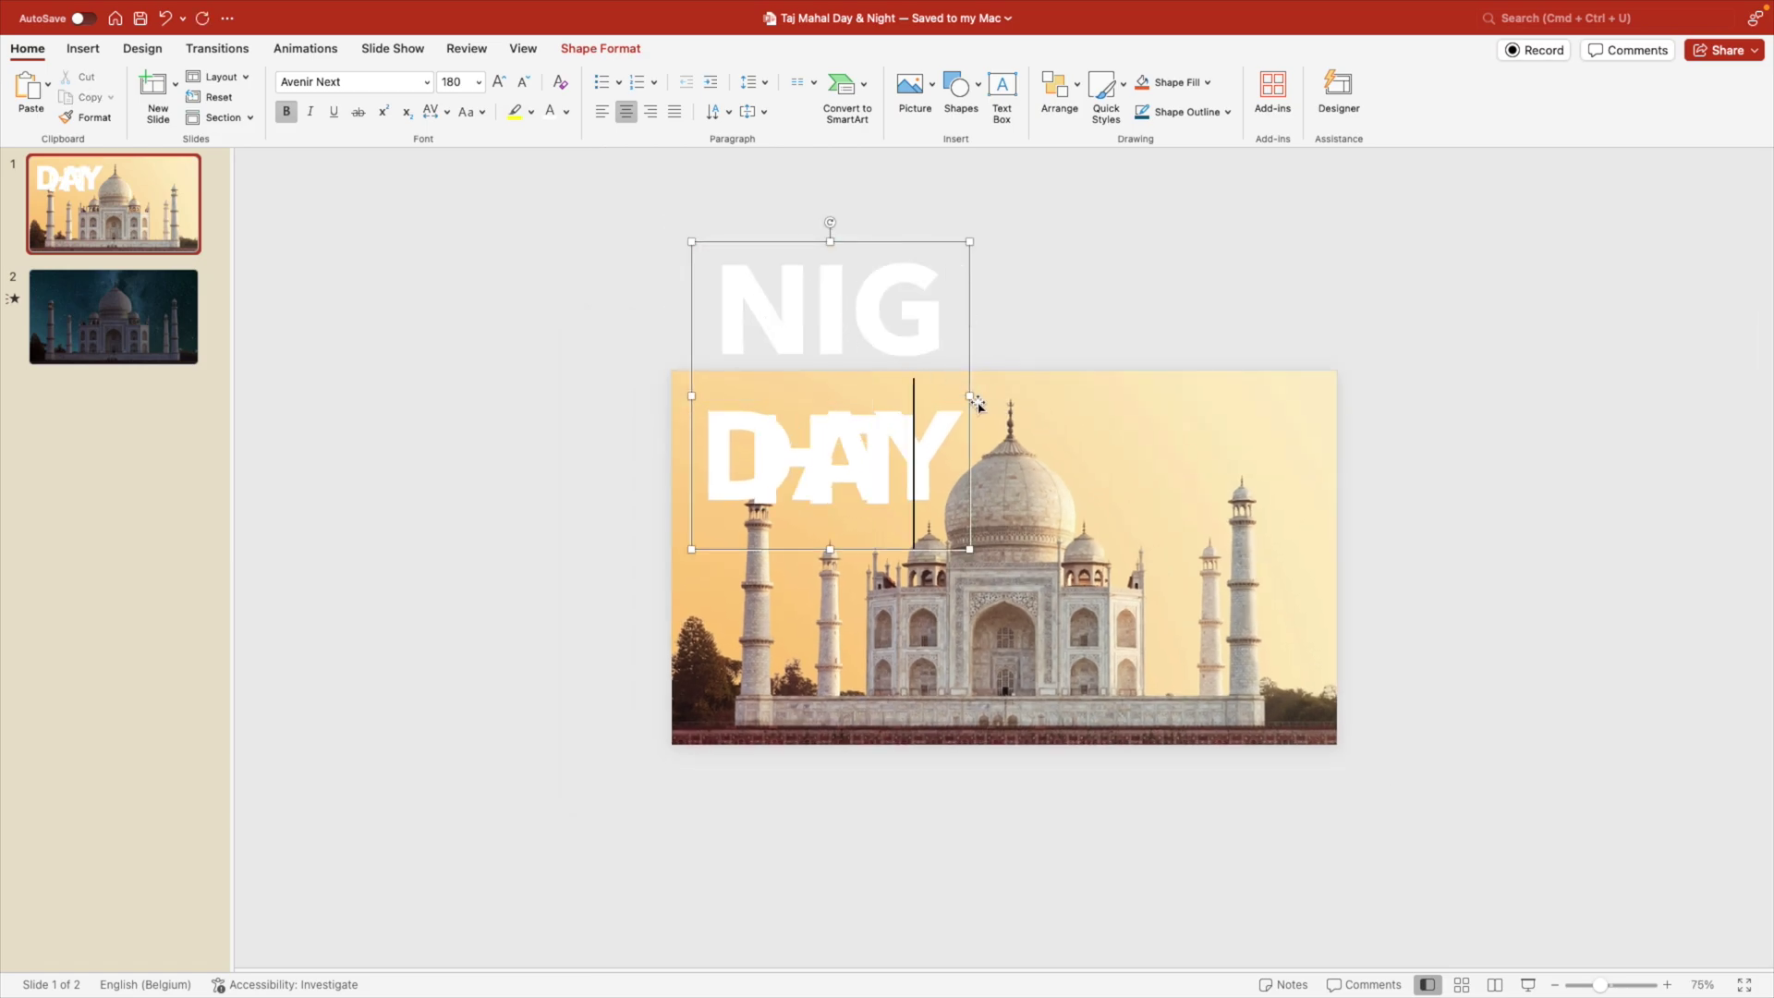
{"action": "left_click_drag", "start_coordinate": [969, 395], "coordinate": [1117, 380]}
Paste the DAY and NIGHT titles onto slide 2.
{"action": "left_click", "coordinate": [832, 473], "text": "shift"}
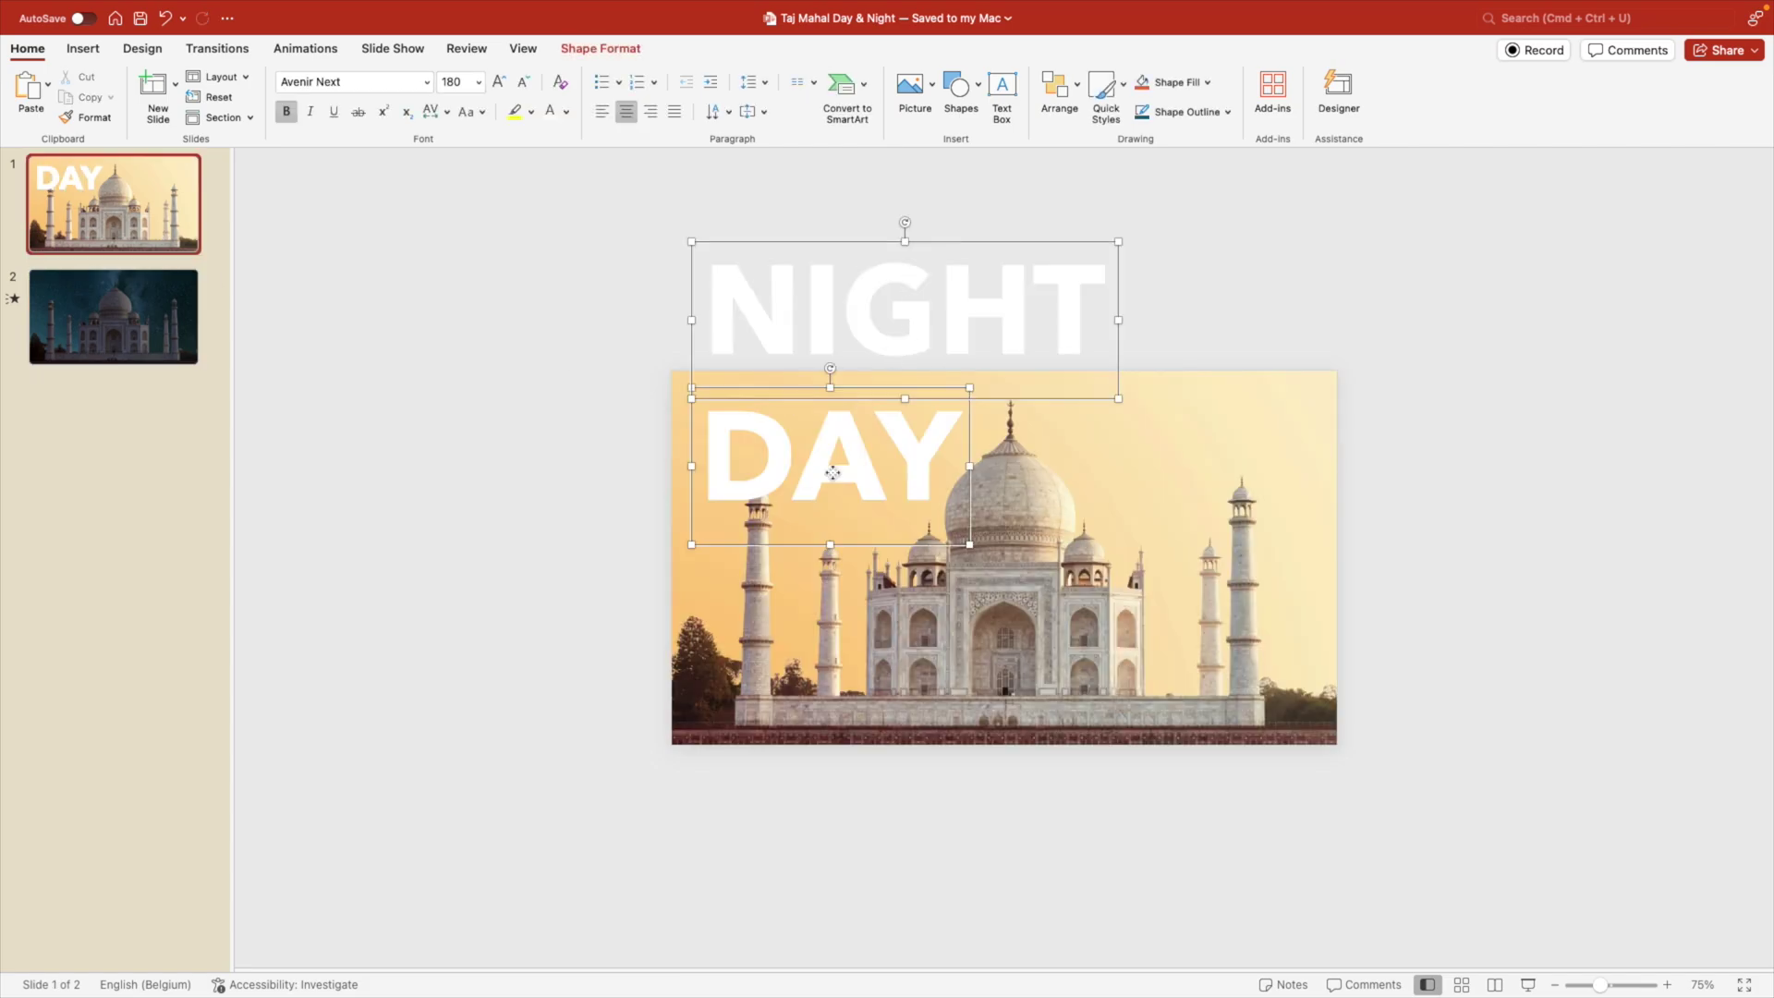
{"action": "left_click", "coordinate": [74, 316]}
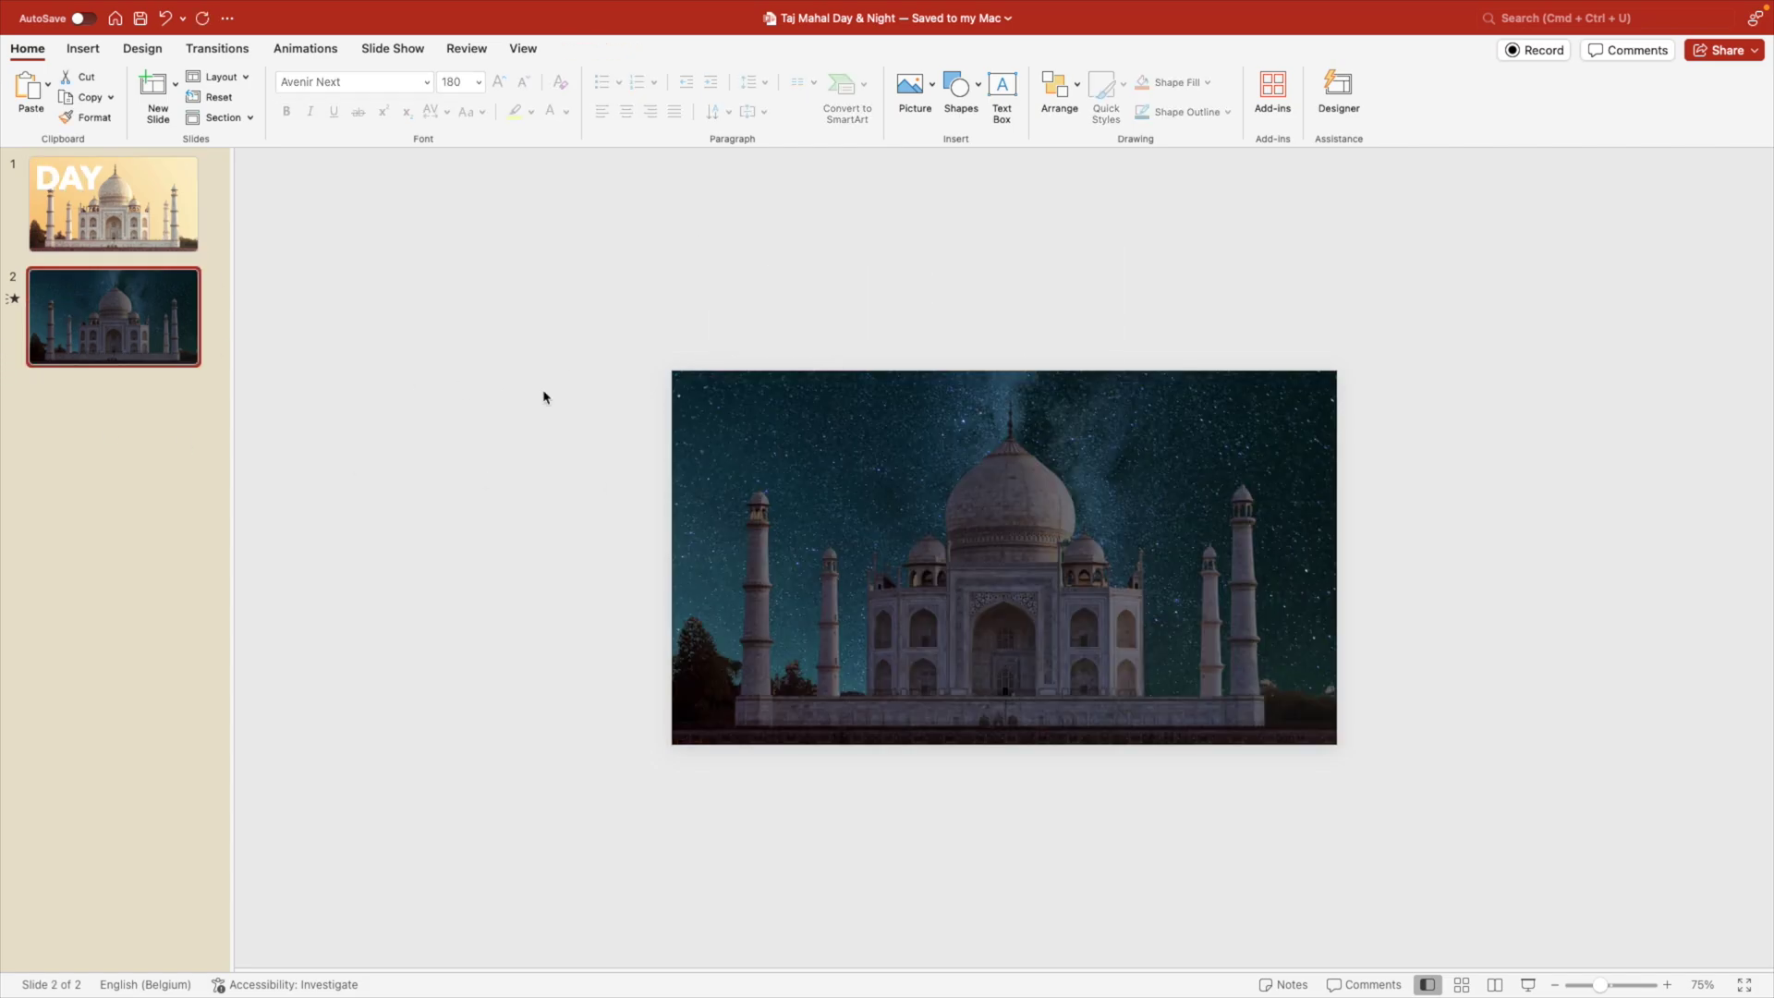
{"action": "key", "text": "super+v"}
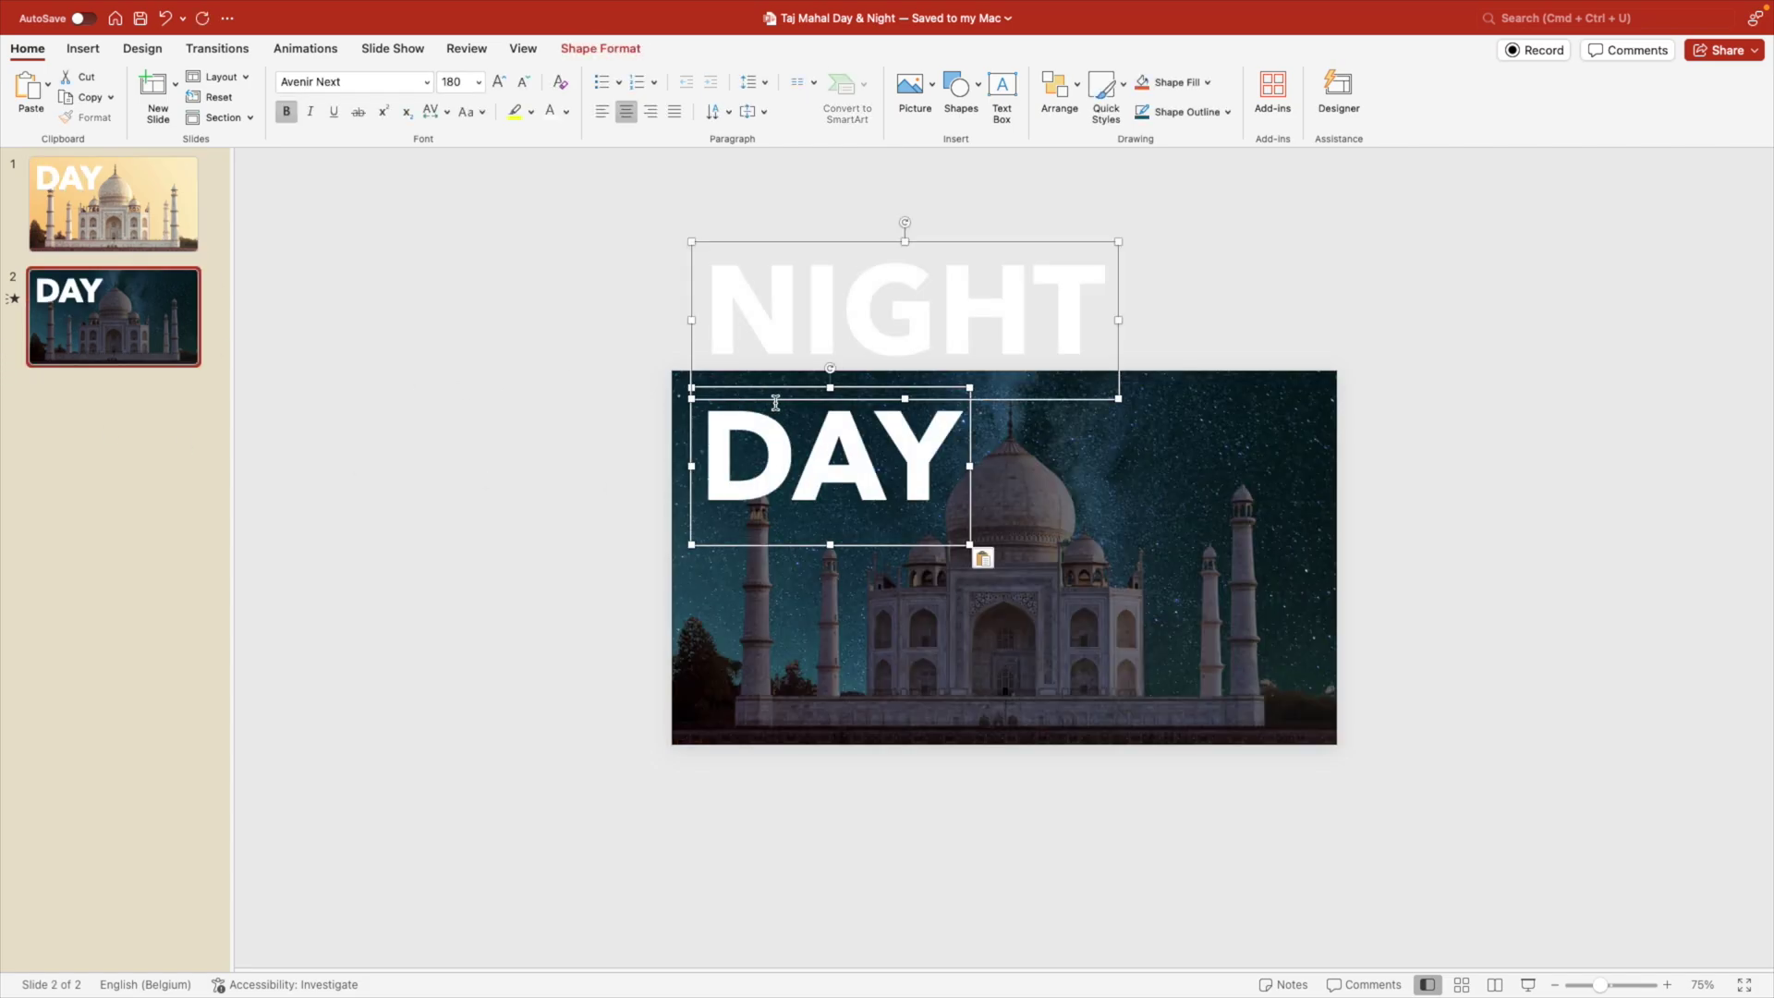
Bring the Taj Mahal picture to the front on both the night and day slides.
{"action": "left_click", "coordinate": [1049, 656]}
{"action": "right_click", "coordinate": [1048, 655]}
{"action": "mouse_move", "coordinate": [1206, 592]}
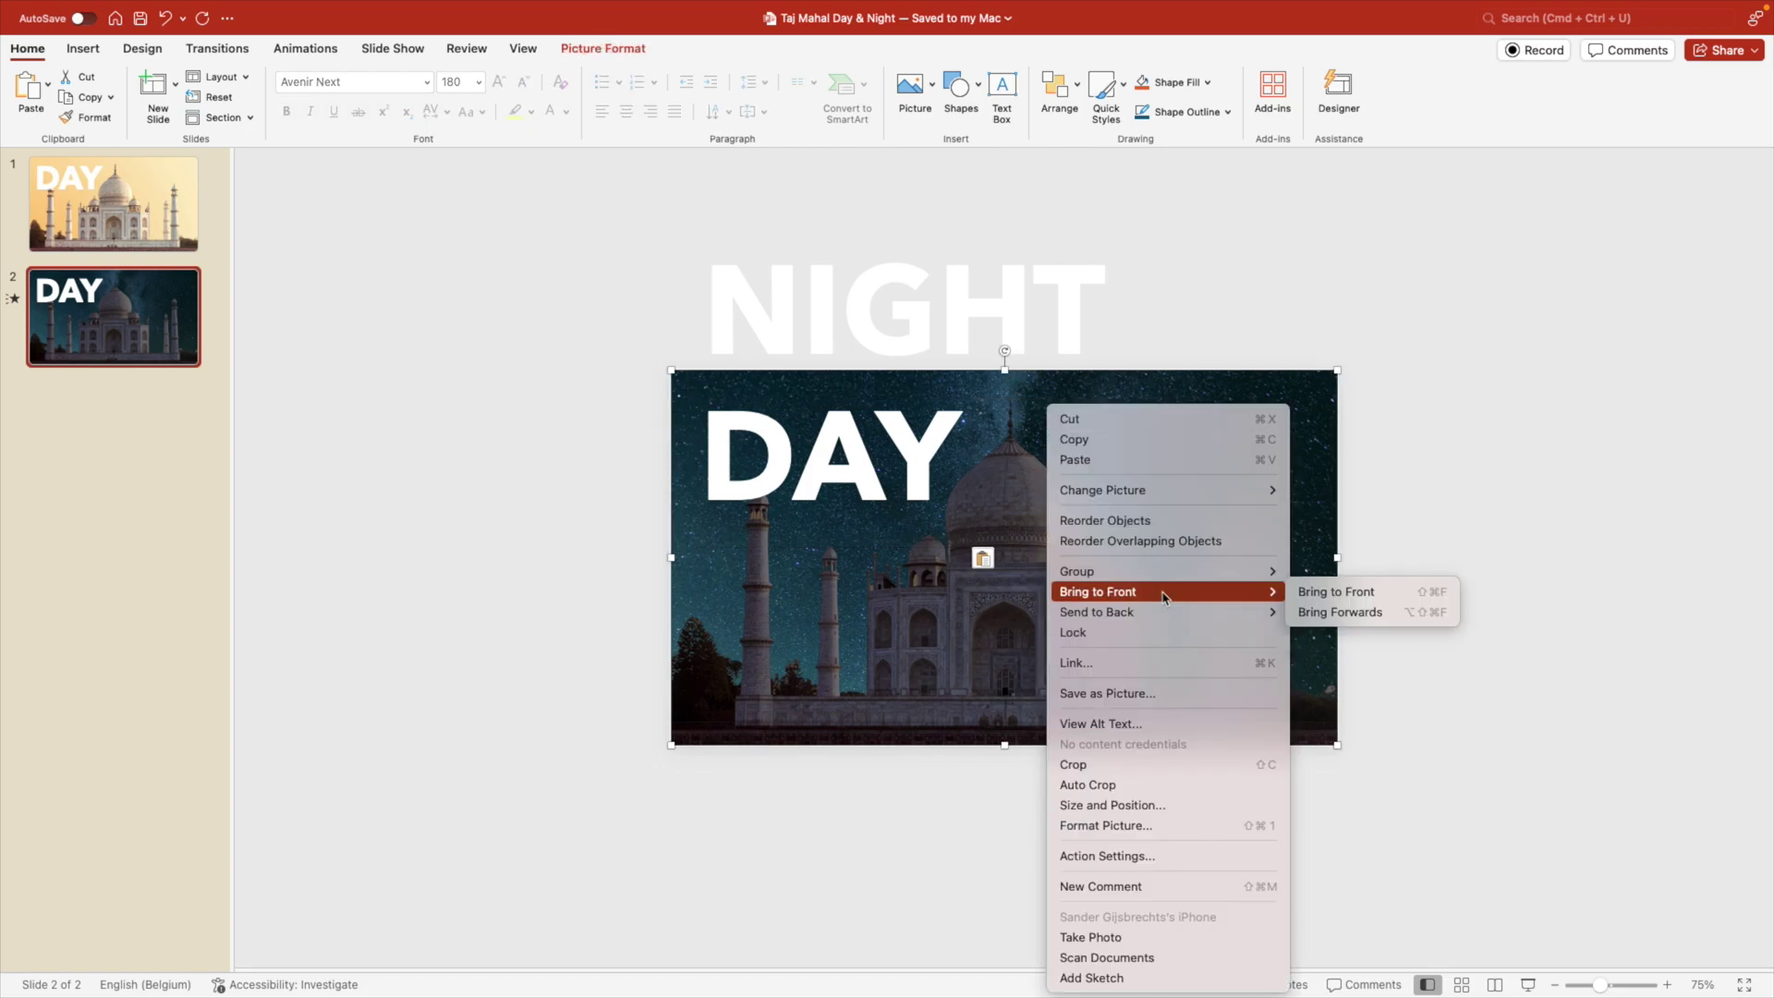
{"action": "left_click", "coordinate": [1329, 592]}
{"action": "mouse_move", "coordinate": [998, 608]}
{"action": "left_mouse_down"}
{"action": "mouse_move", "coordinate": [1108, 646]}
{"action": "mouse_move", "coordinate": [996, 605]}
{"action": "left_mouse_up"}
{"action": "right_click", "coordinate": [1030, 605]}
{"action": "mouse_move", "coordinate": [1090, 591]}
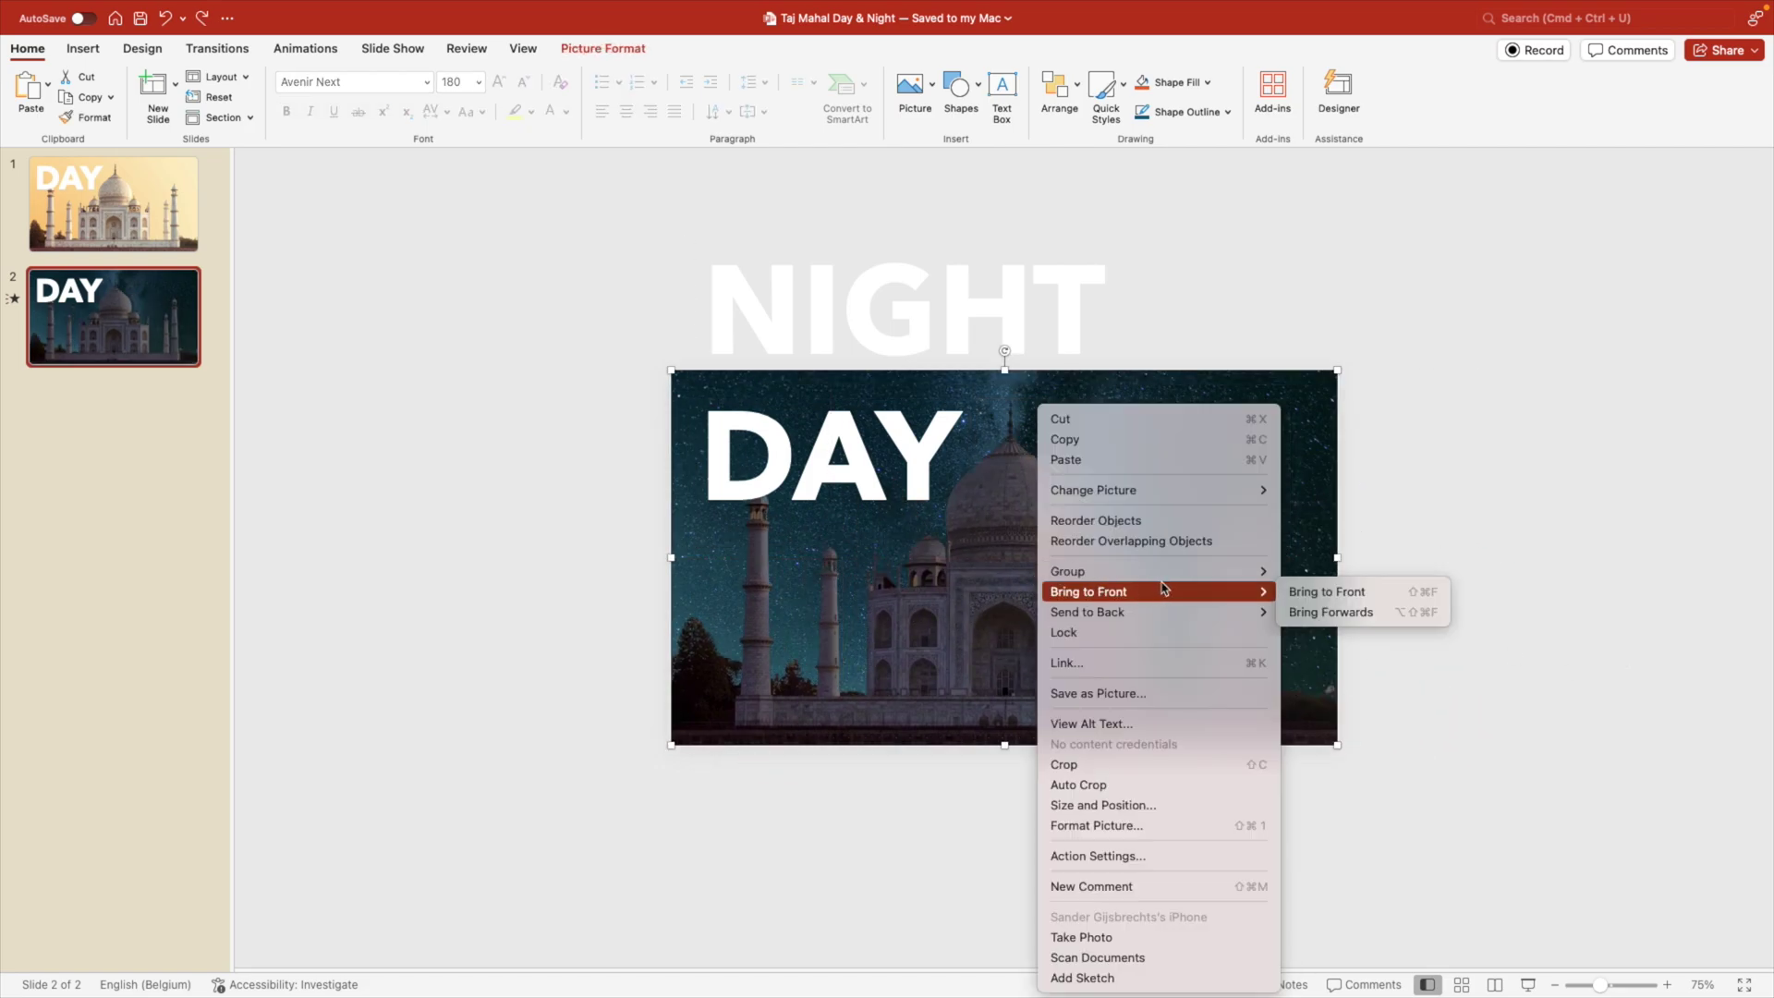
{"action": "left_click", "coordinate": [1305, 591]}
{"action": "key", "text": "Up"}
{"action": "left_click", "coordinate": [1034, 582]}
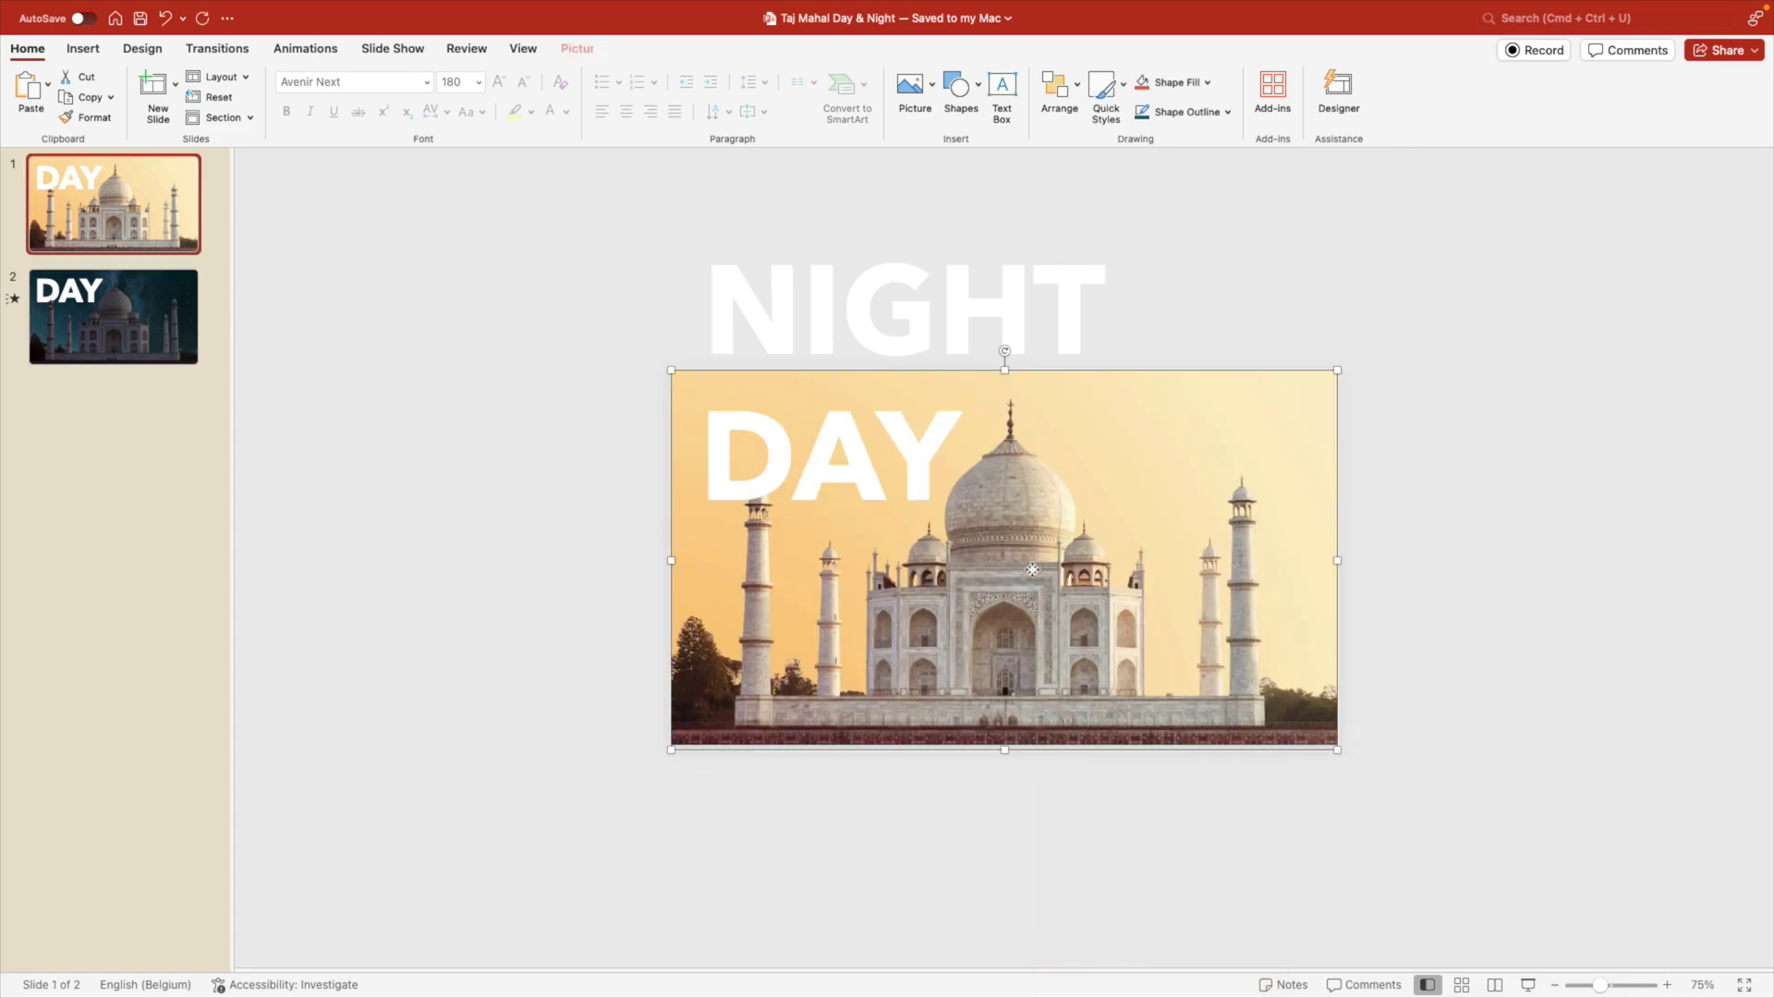
{"action": "right_click", "coordinate": [1033, 572]}
{"action": "mouse_move", "coordinate": [1089, 591]}
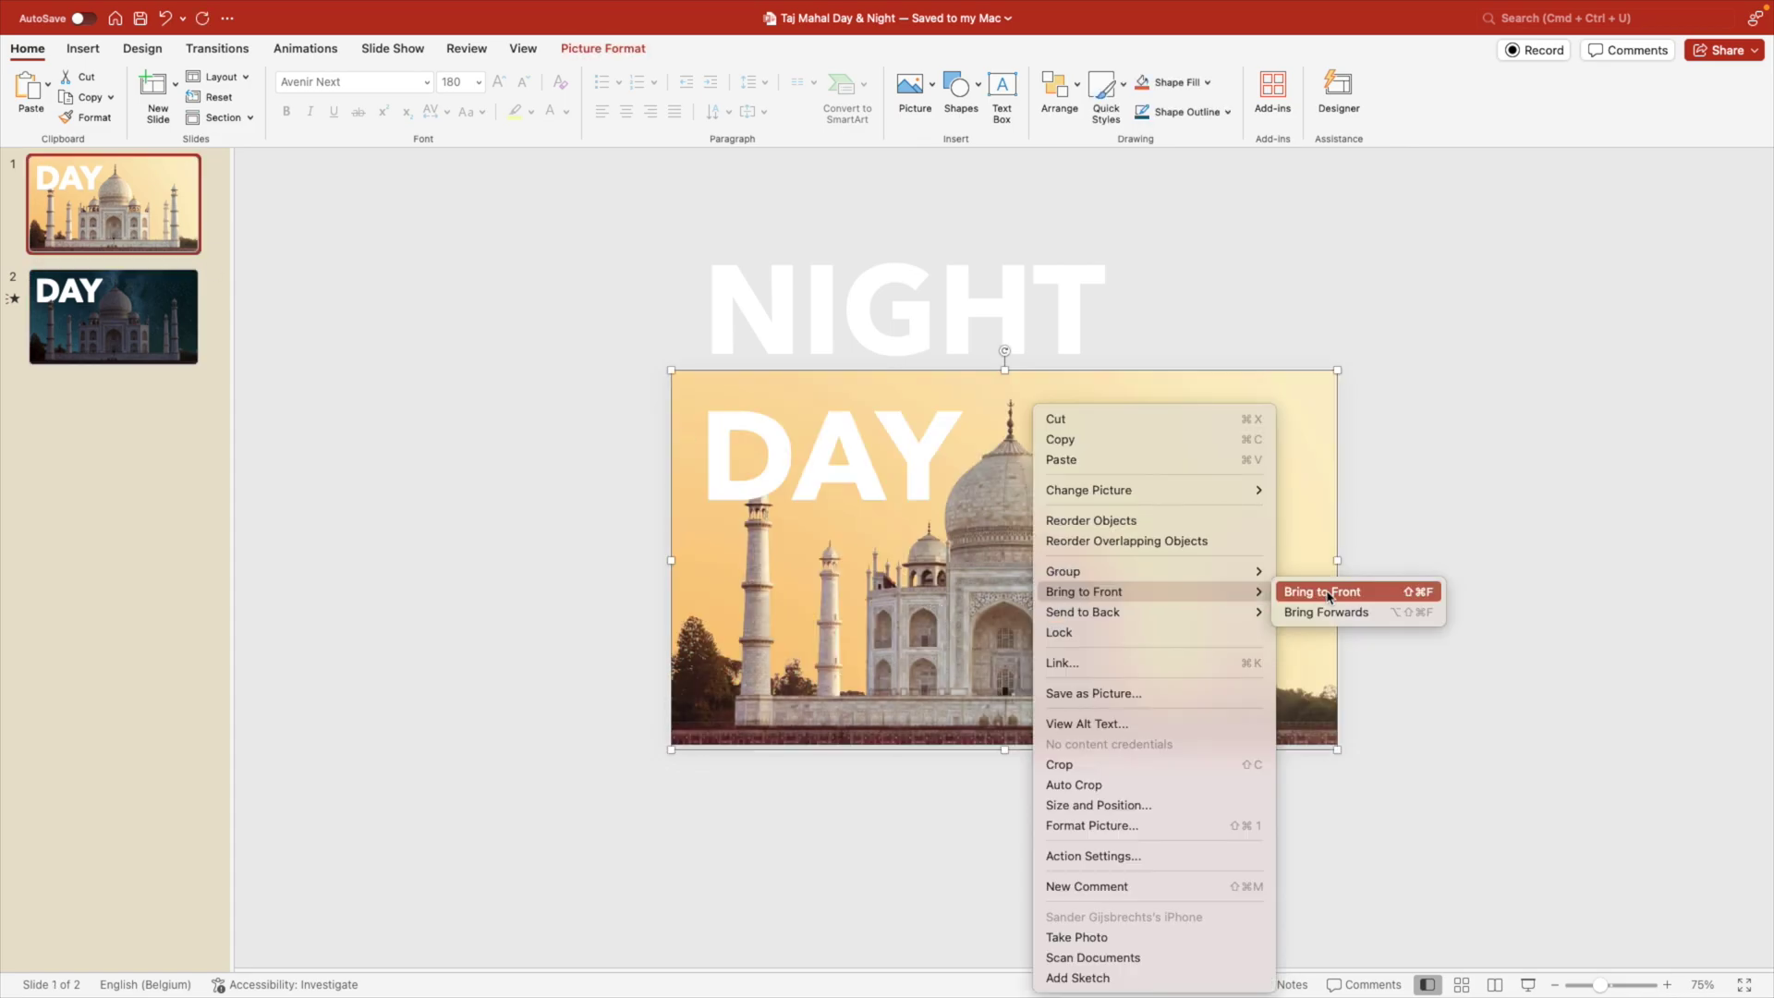
{"action": "left_click", "coordinate": [1326, 592]}
On slide 2, move DAY below the slide and place NIGHT at the top of the picture.
{"action": "left_click", "coordinate": [131, 317]}
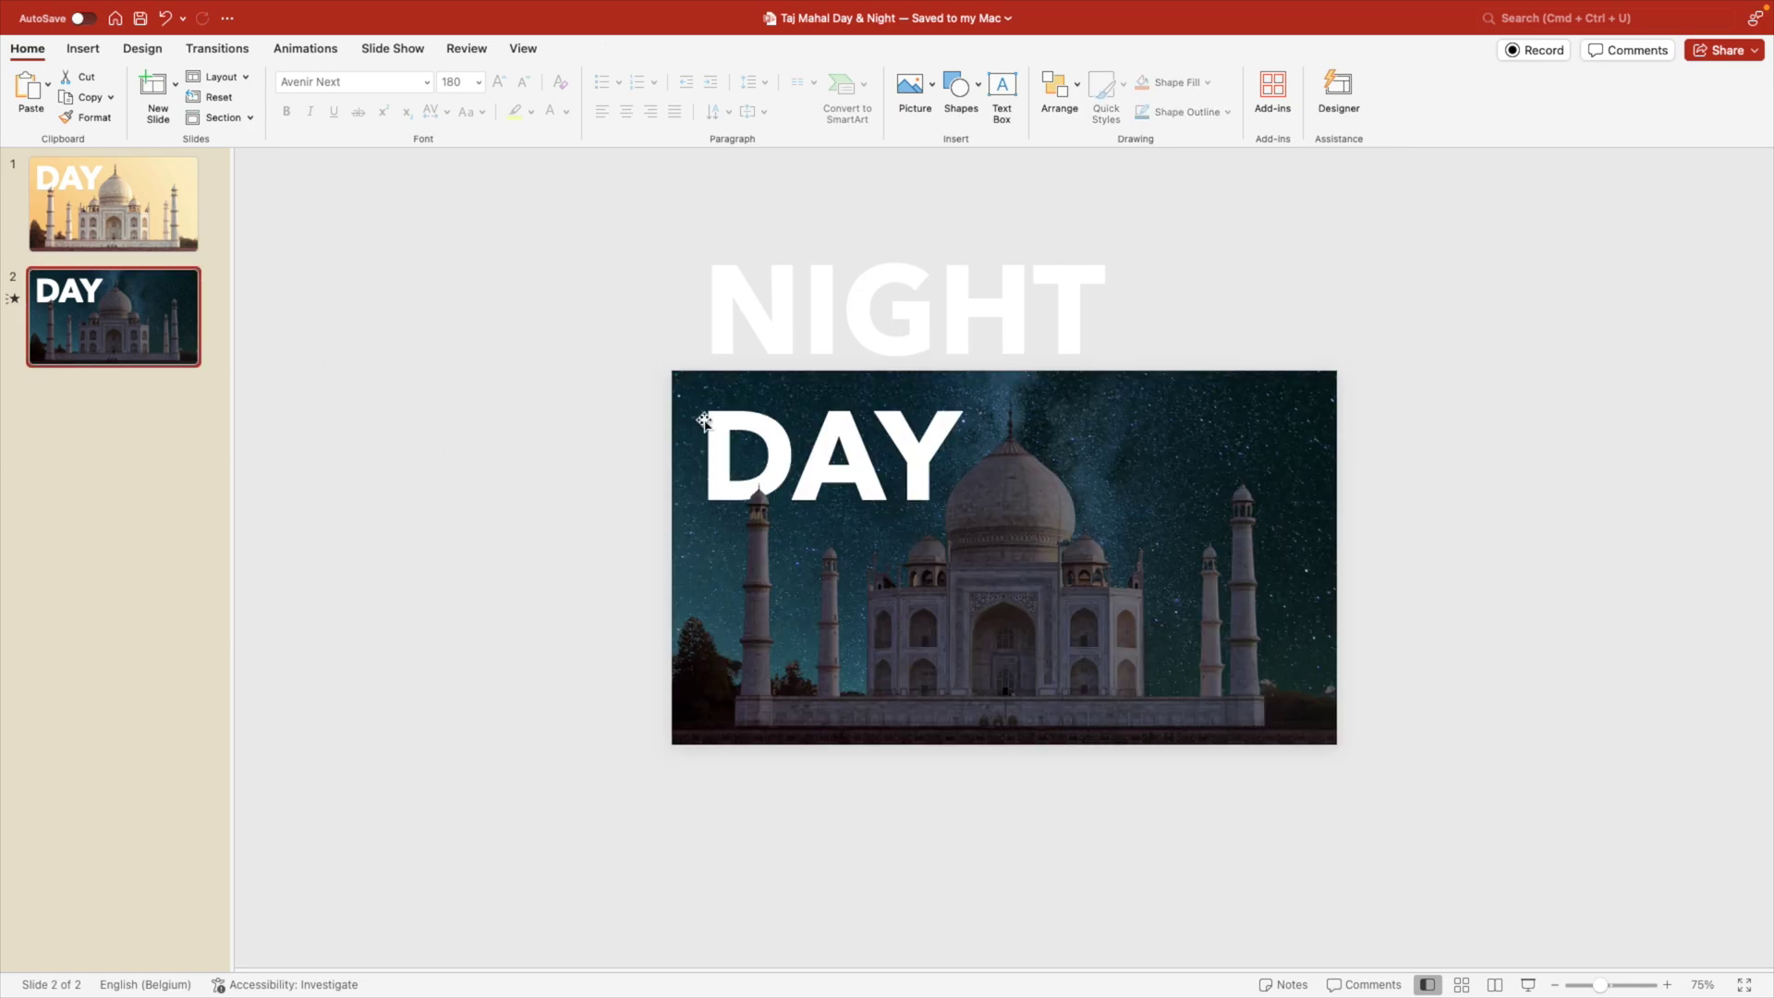
{"action": "left_click_drag", "start_coordinate": [601, 385], "coordinate": [1114, 568]}
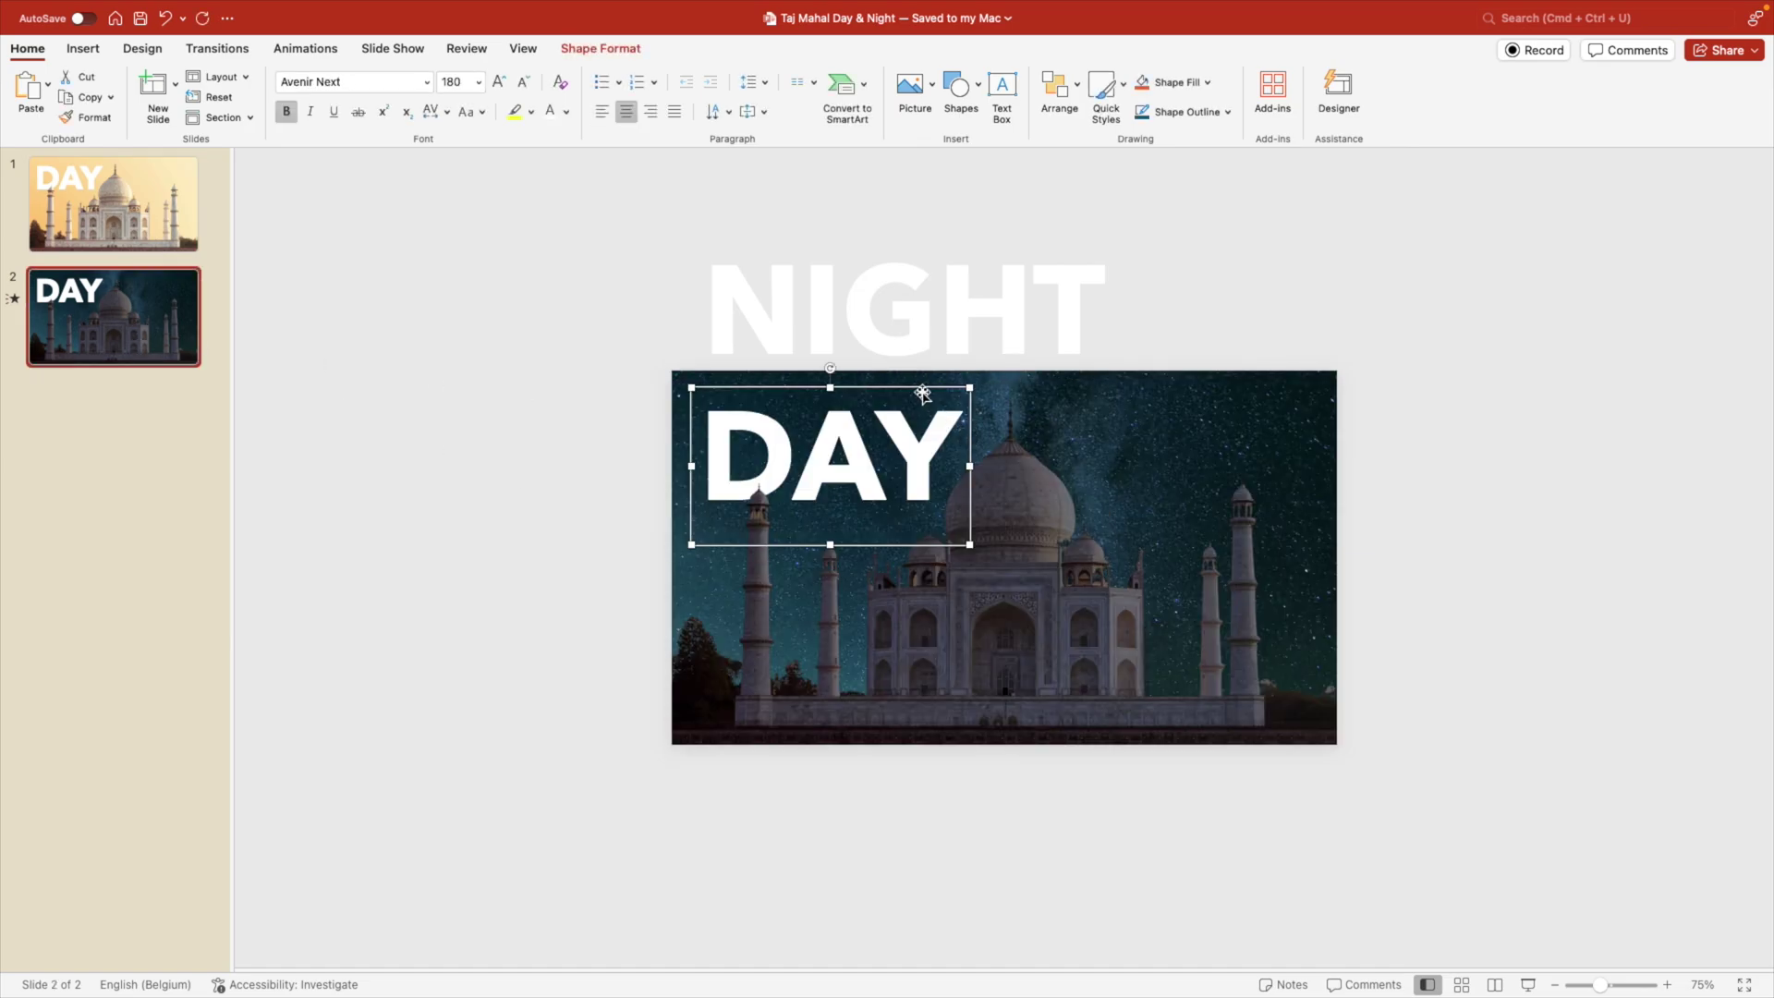
{"action": "left_click_drag", "start_coordinate": [926, 387], "coordinate": [901, 761]}
{"action": "left_click_drag", "start_coordinate": [989, 237], "coordinate": [989, 379]}
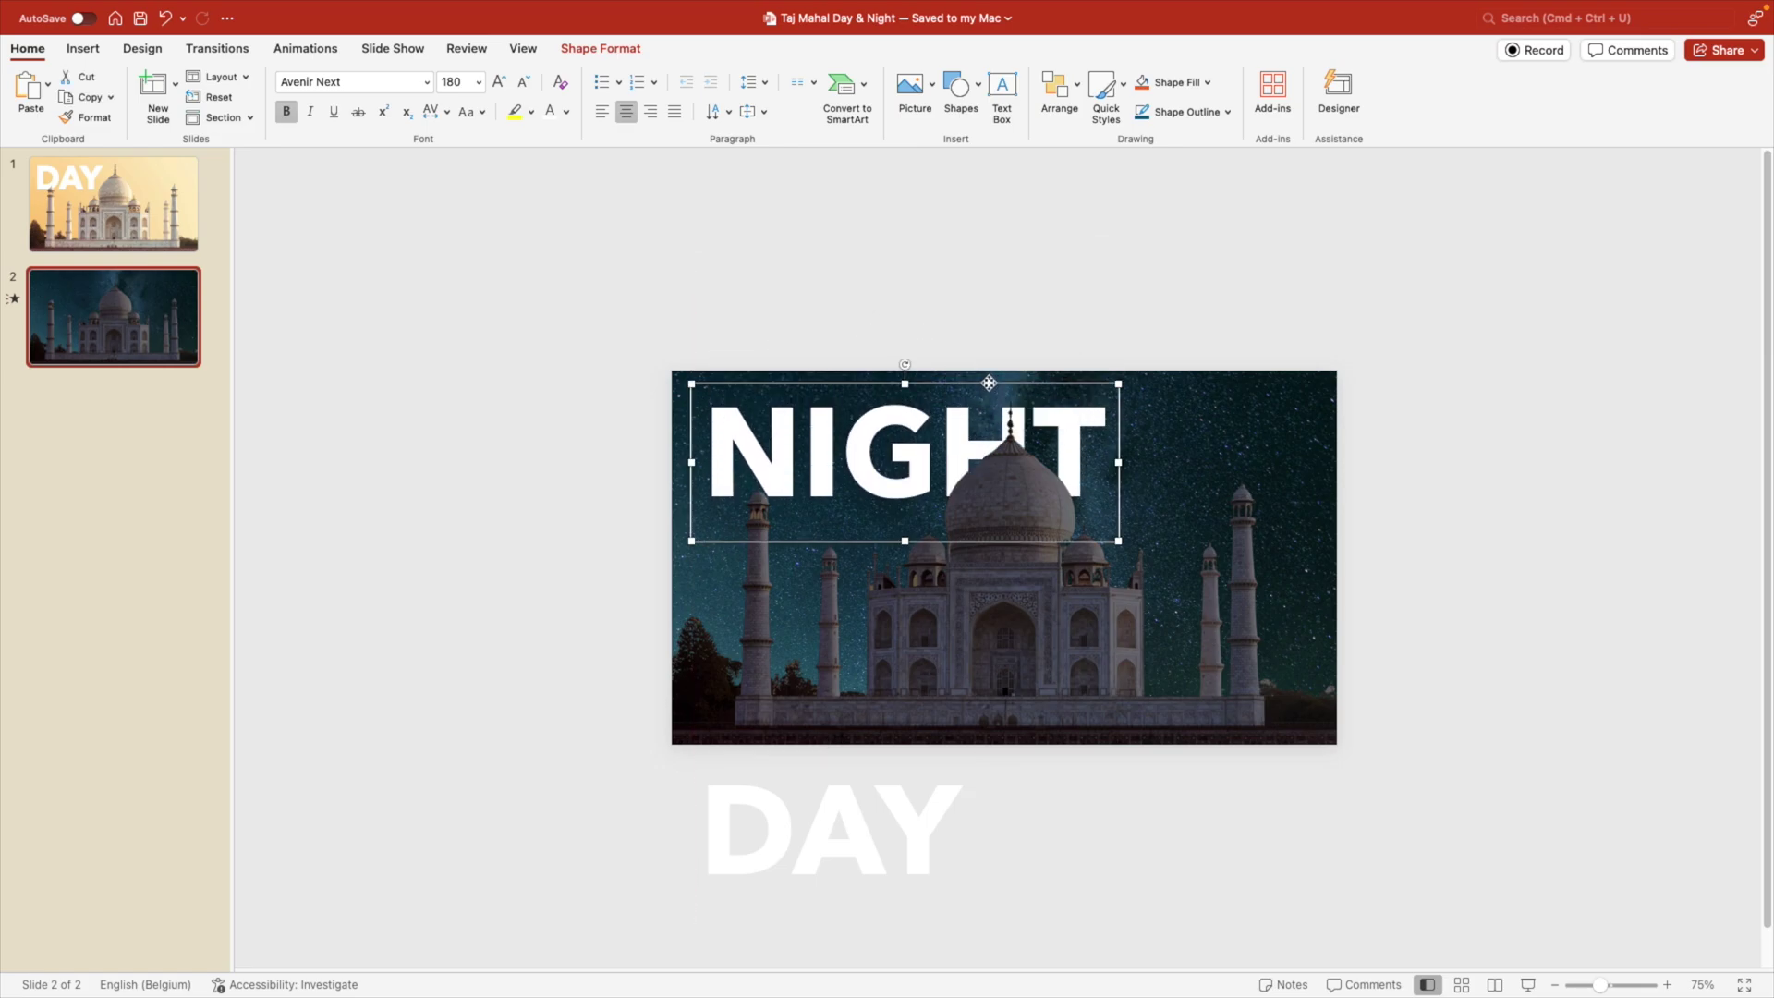
{"action": "left_click", "coordinate": [154, 229]}
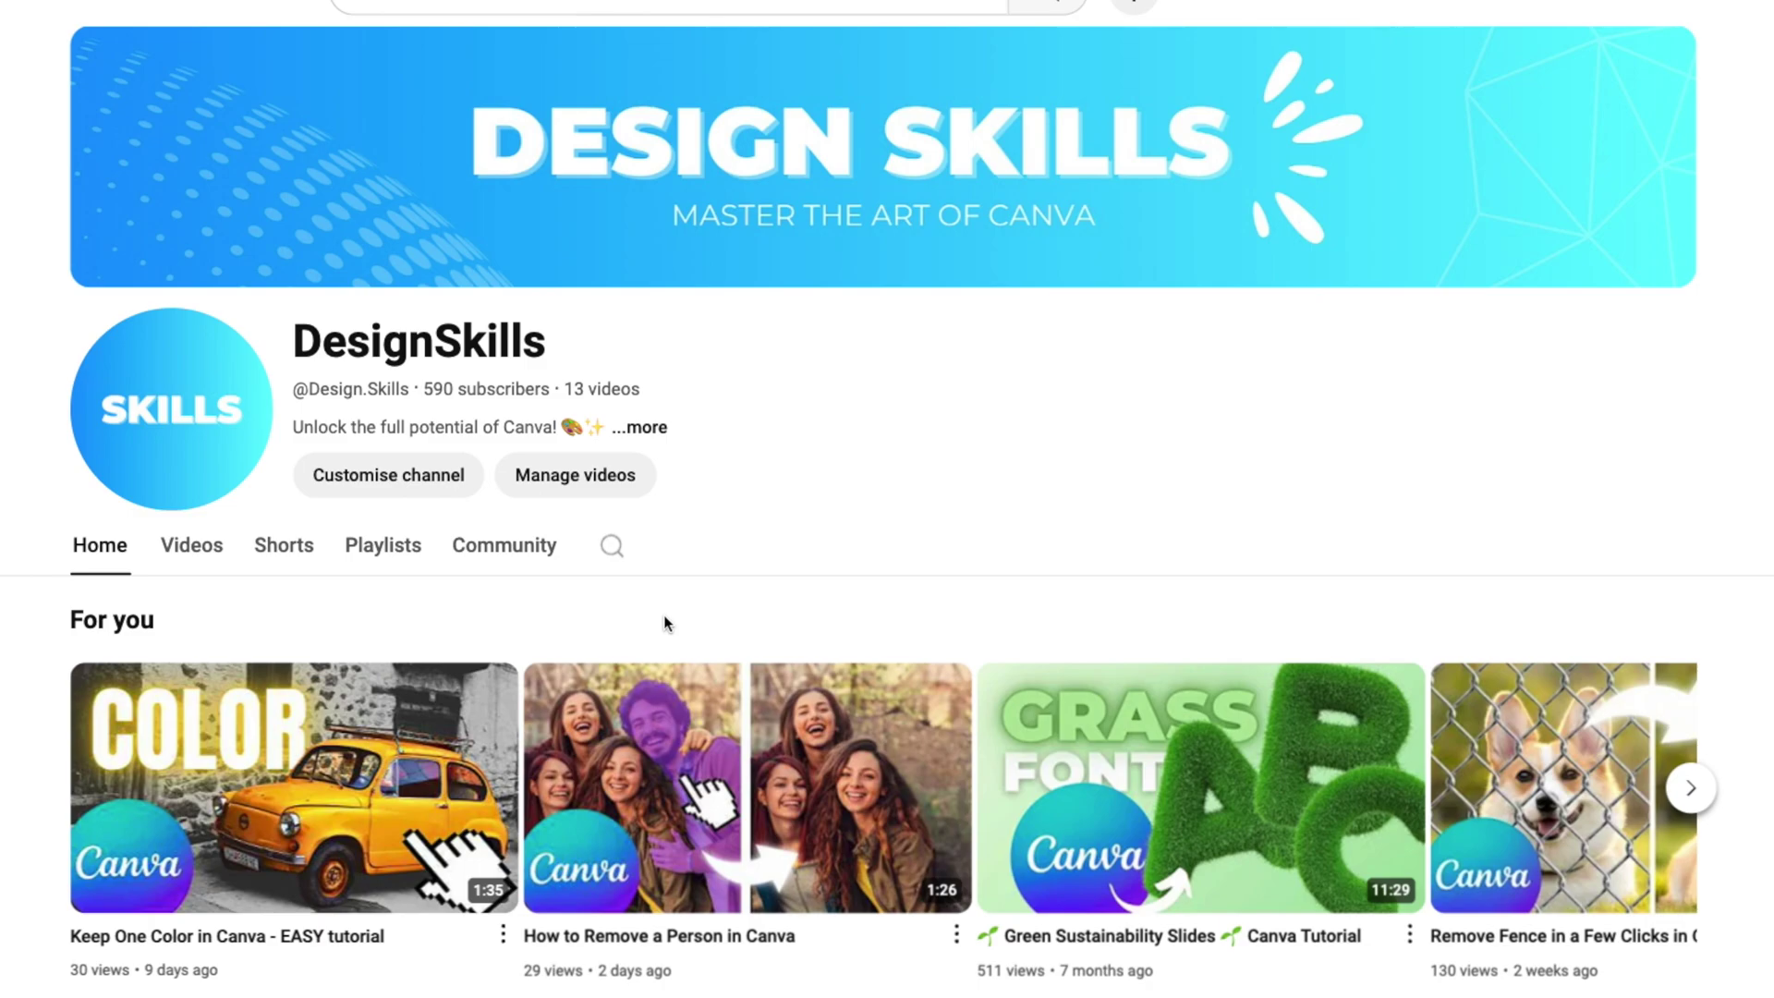
Show the Canva-tutorial channel's Videos tab with its latest uploads.
{"action": "left_click", "coordinate": [207, 555]}
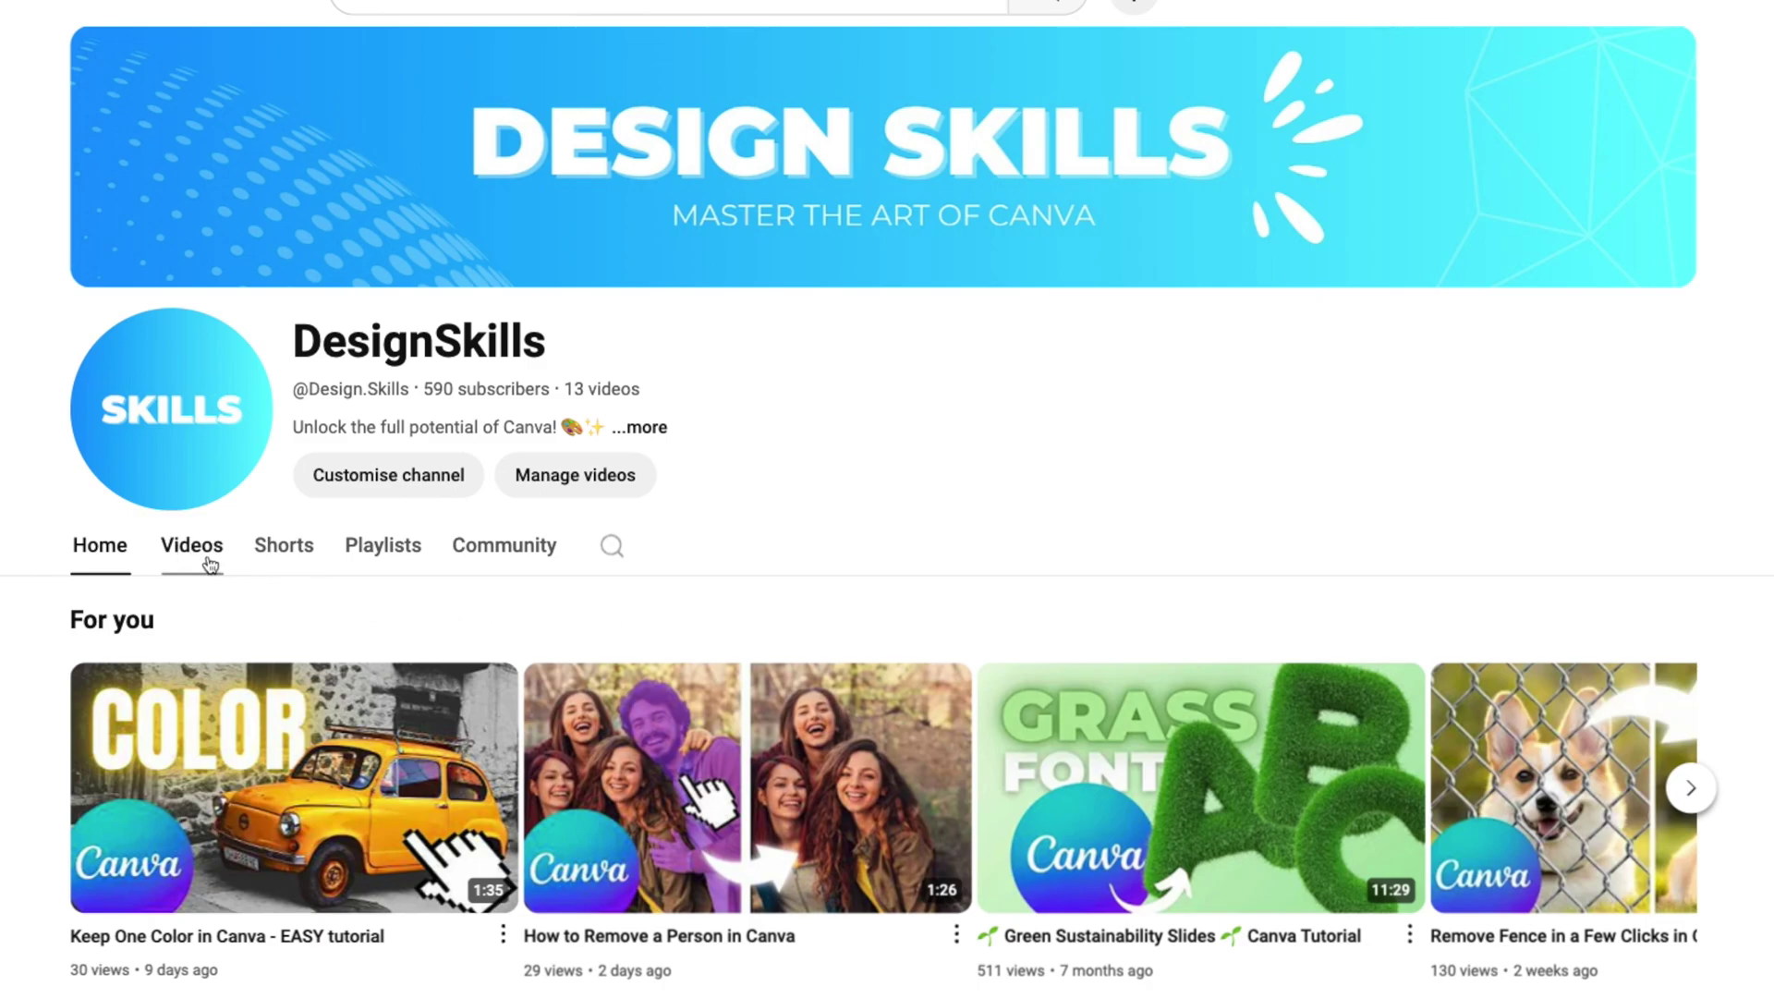